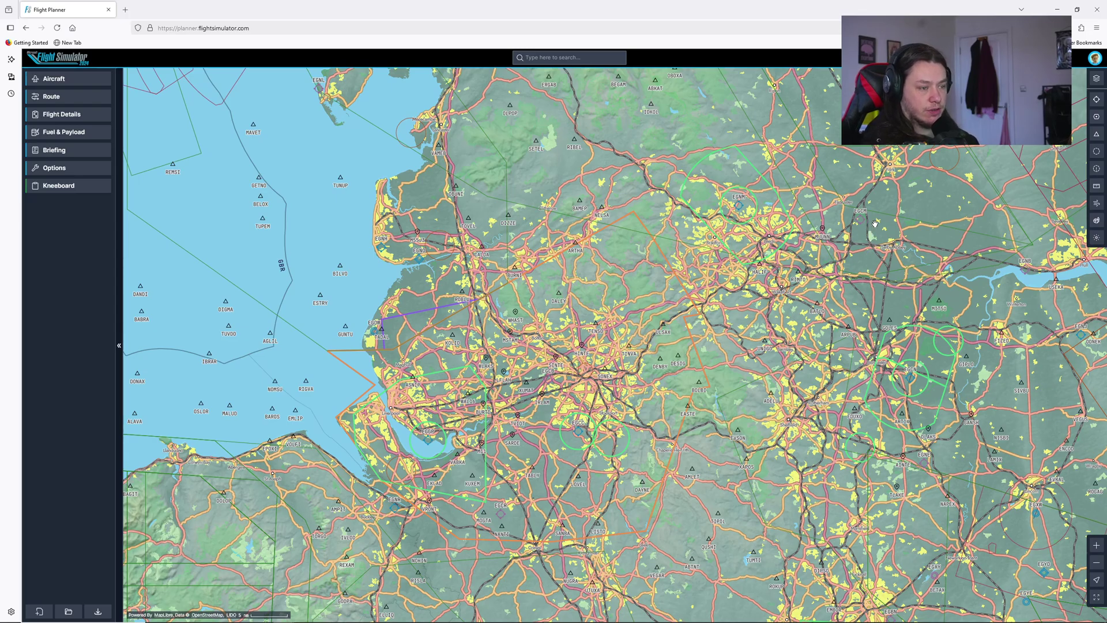
Preview the plain base map style over the Leeds area and return to the detailed topographic style.
scroll(882, 222, "up", 5)
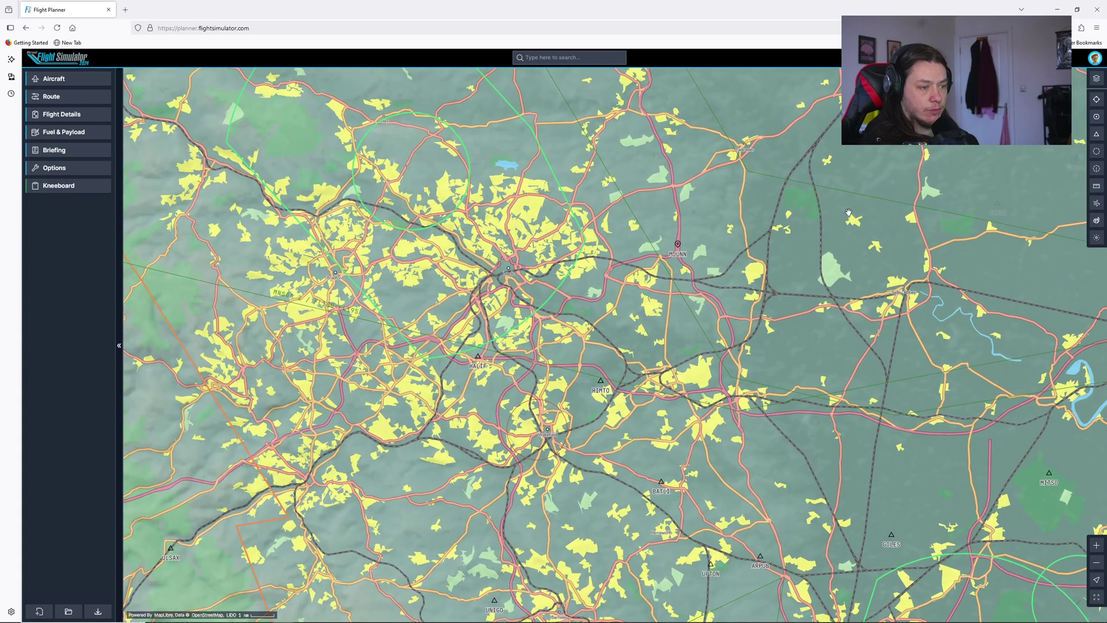
scroll(926, 177, "up", 2)
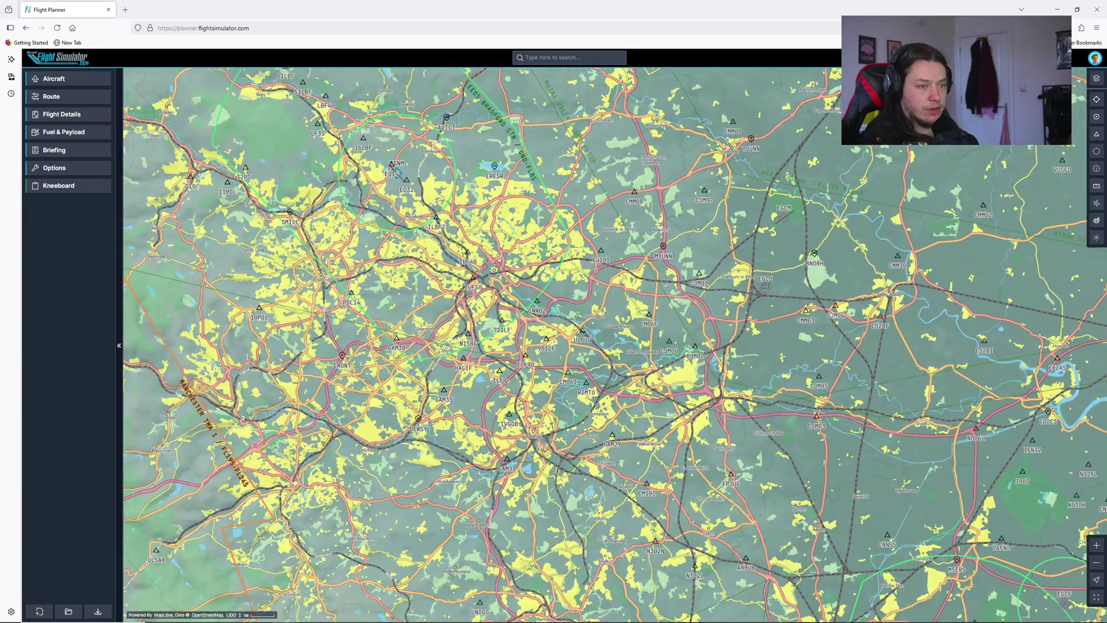
left_click(1097, 78)
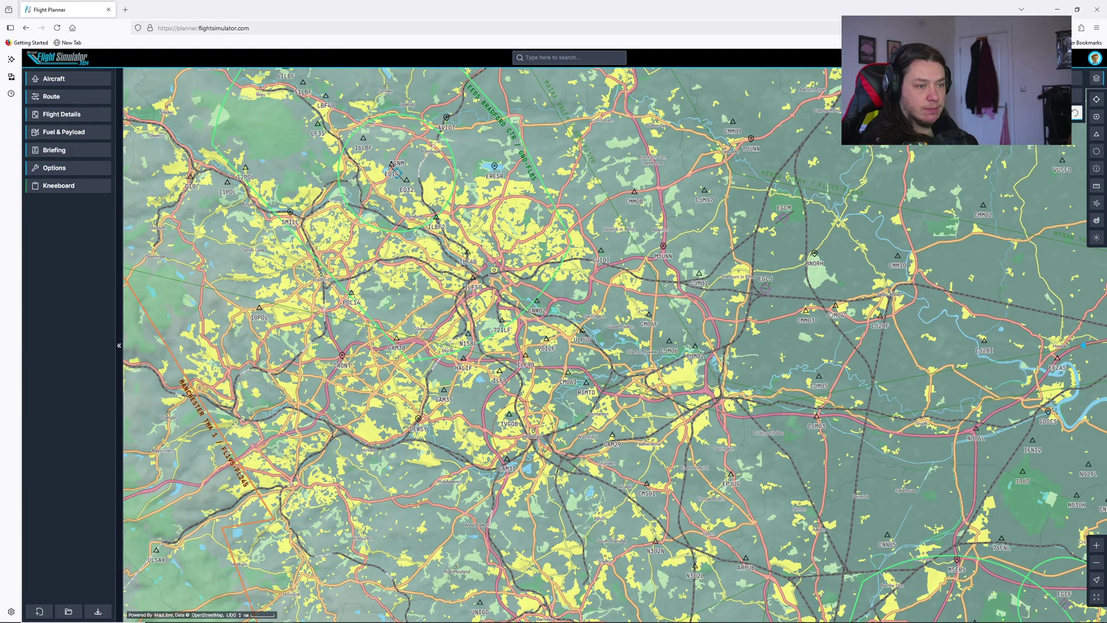
left_click(1075, 115)
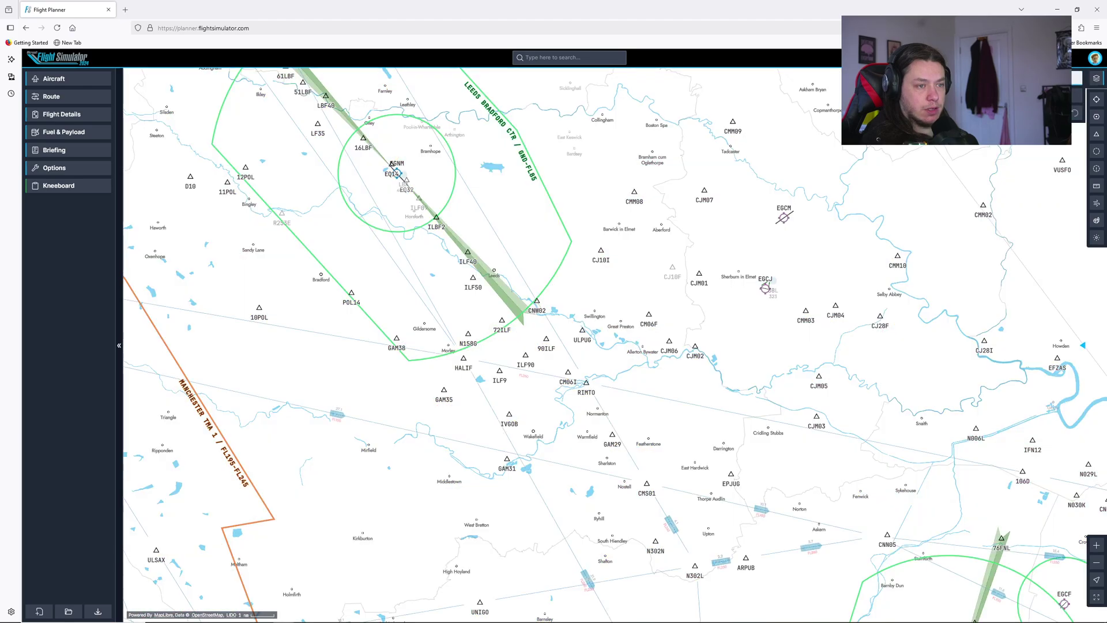
left_click(1075, 116)
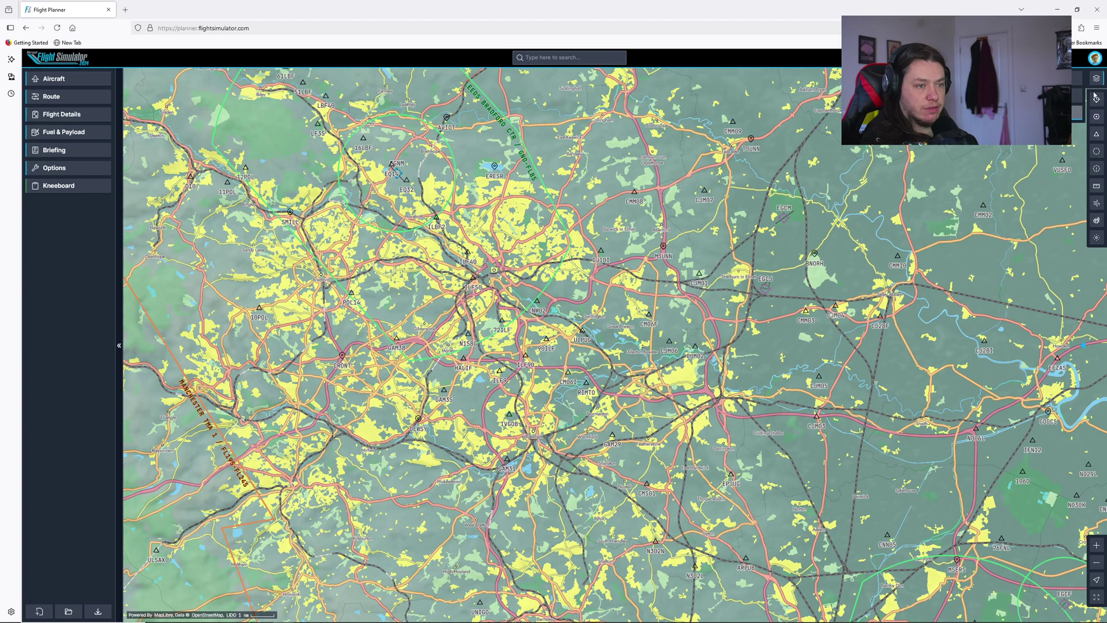
Show the VOR, NDB, DME and VORDME navaids on the map.
left_click(1097, 100)
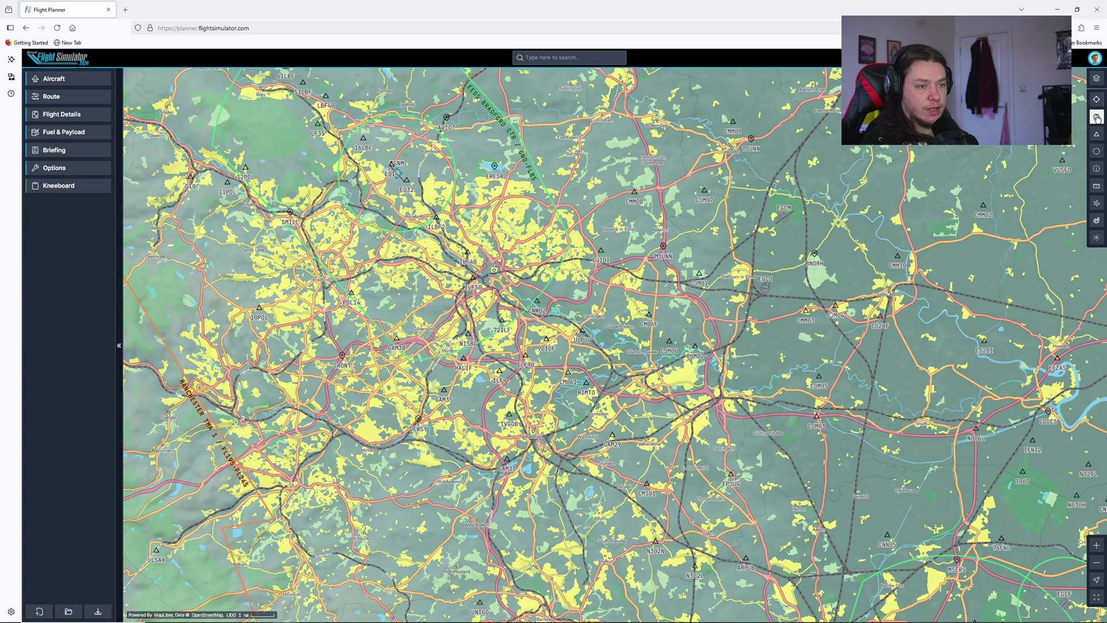
left_click(1097, 116)
left_click(985, 151)
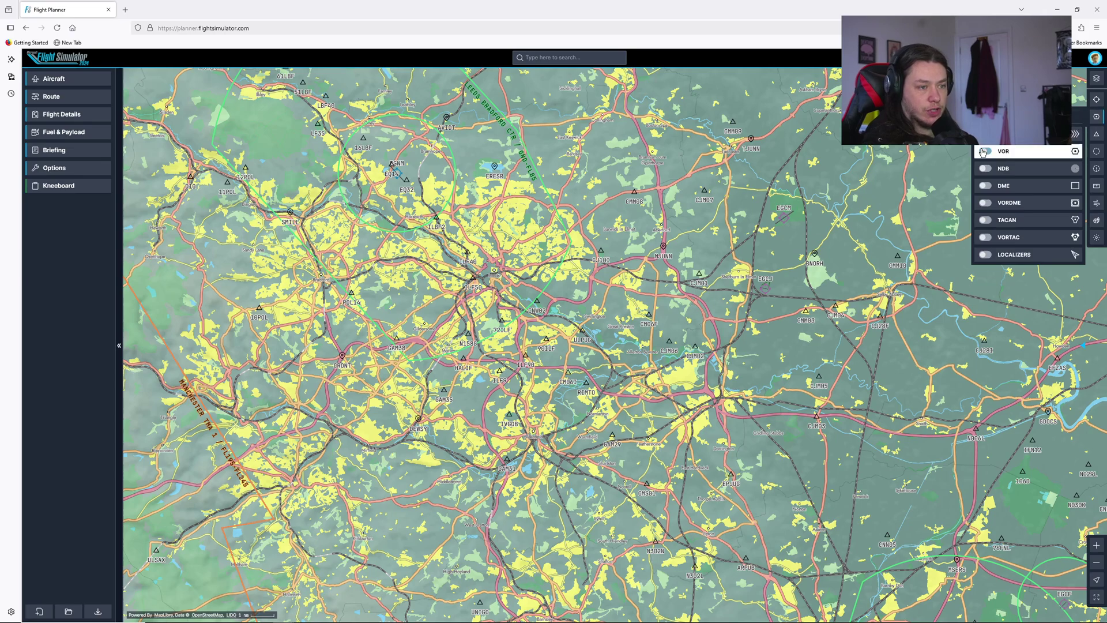
left_click(985, 169)
left_click(986, 186)
left_click(986, 203)
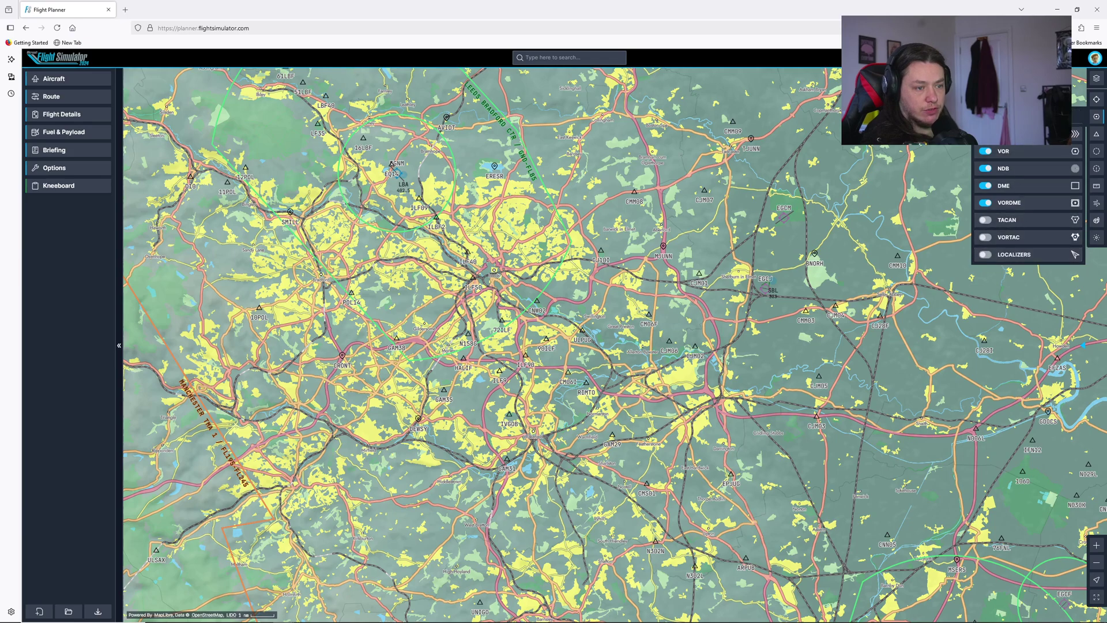
Hide the Enroute and Terminal waypoints on the map.
left_click(1097, 134)
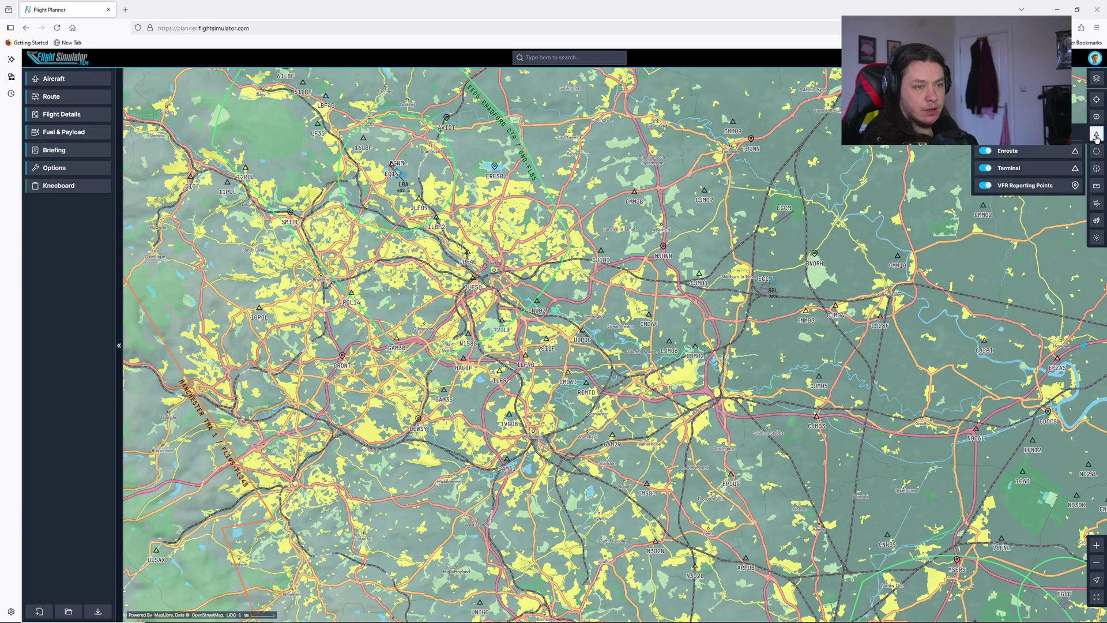
left_click(988, 152)
left_click(986, 169)
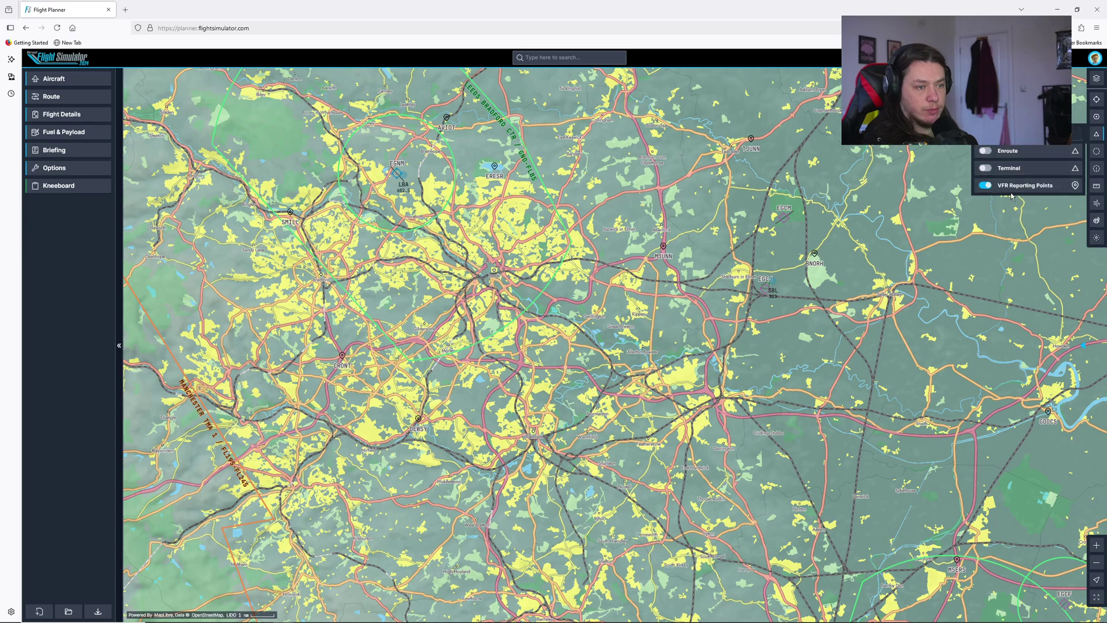
Set the airspace altitude range to 0-5000 ft.
left_click(1097, 151)
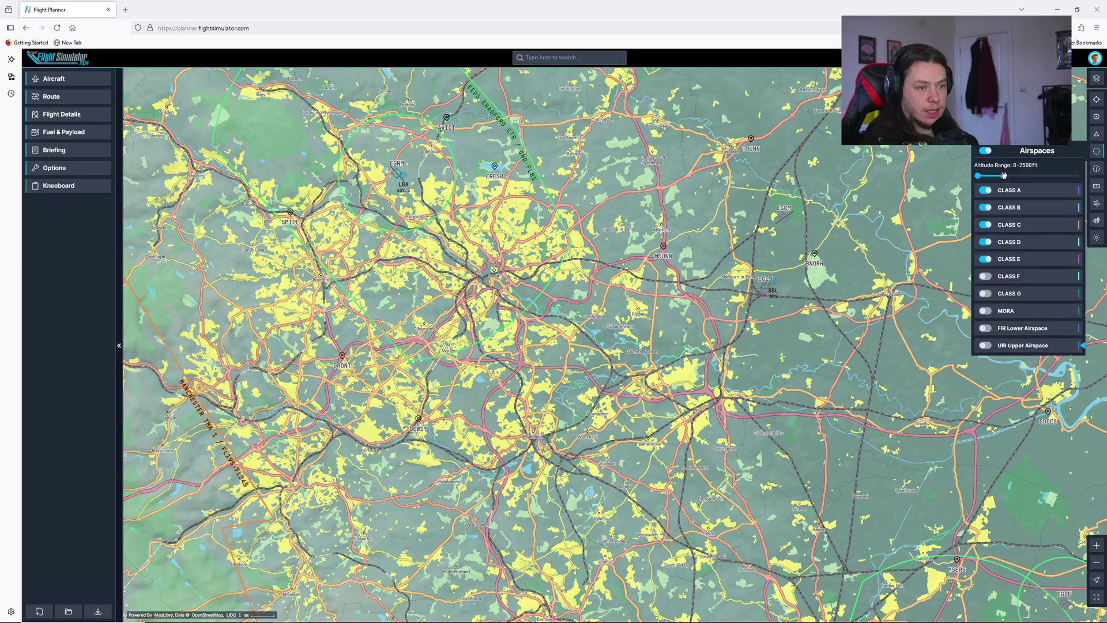
mouse_move(1004, 176)
left_mouse_down()
mouse_move(1045, 177)
mouse_move(1008, 182)
left_mouse_up()
left_click_drag(1003, 176, 1012, 176)
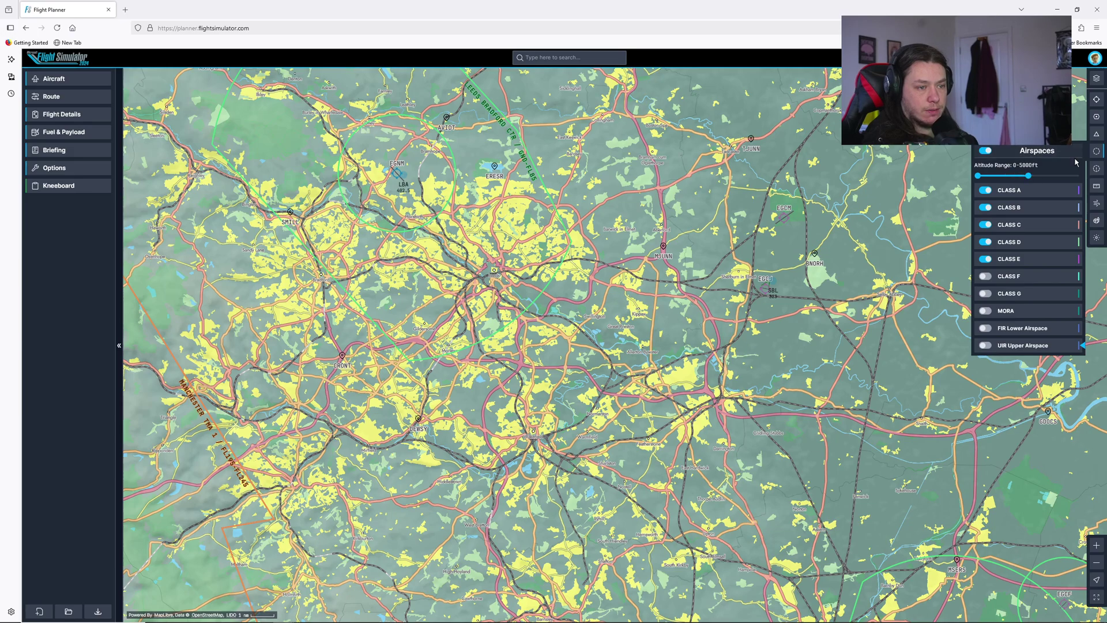
left_click(1097, 171)
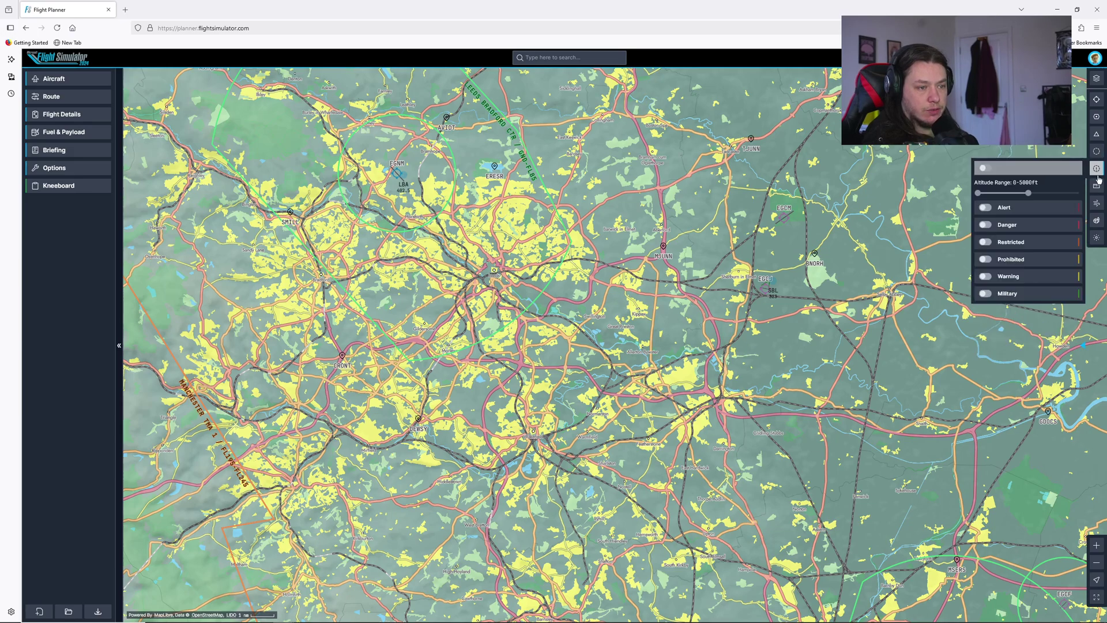
left_click(1097, 186)
left_click(1097, 204)
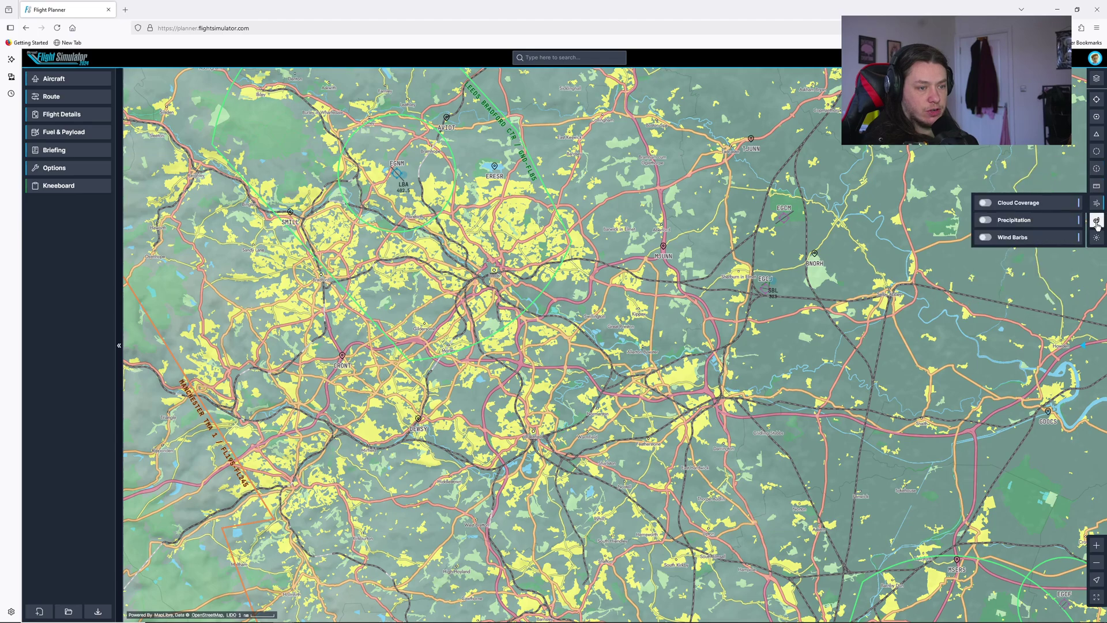
left_click(1097, 223)
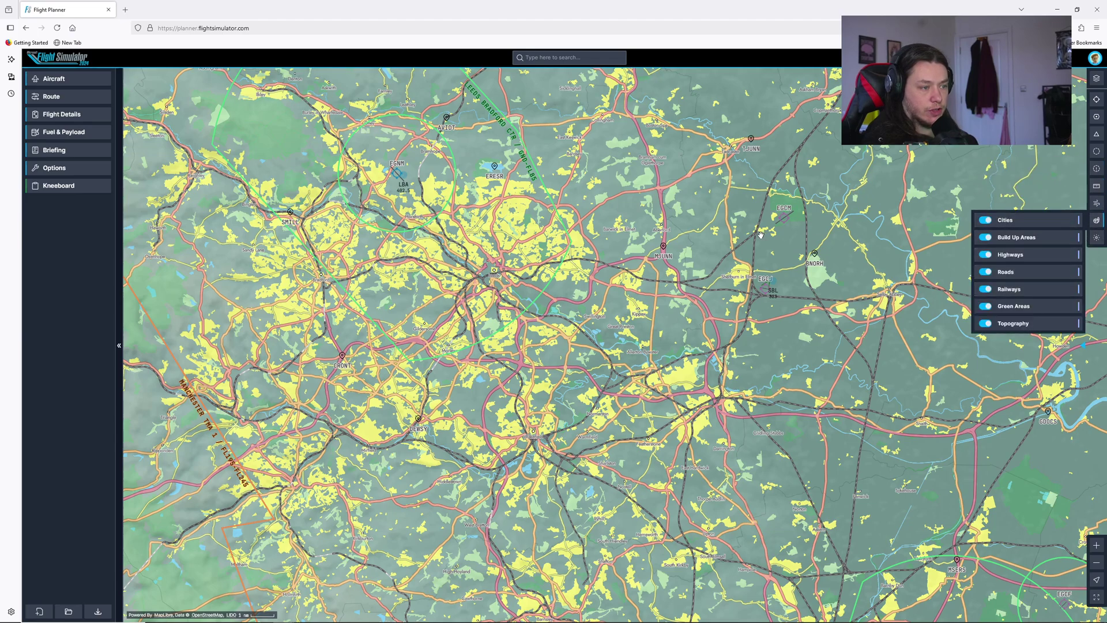
Add EGCM (York/Leeds East) as the departure airport from the map and close its information.
left_click(783, 218)
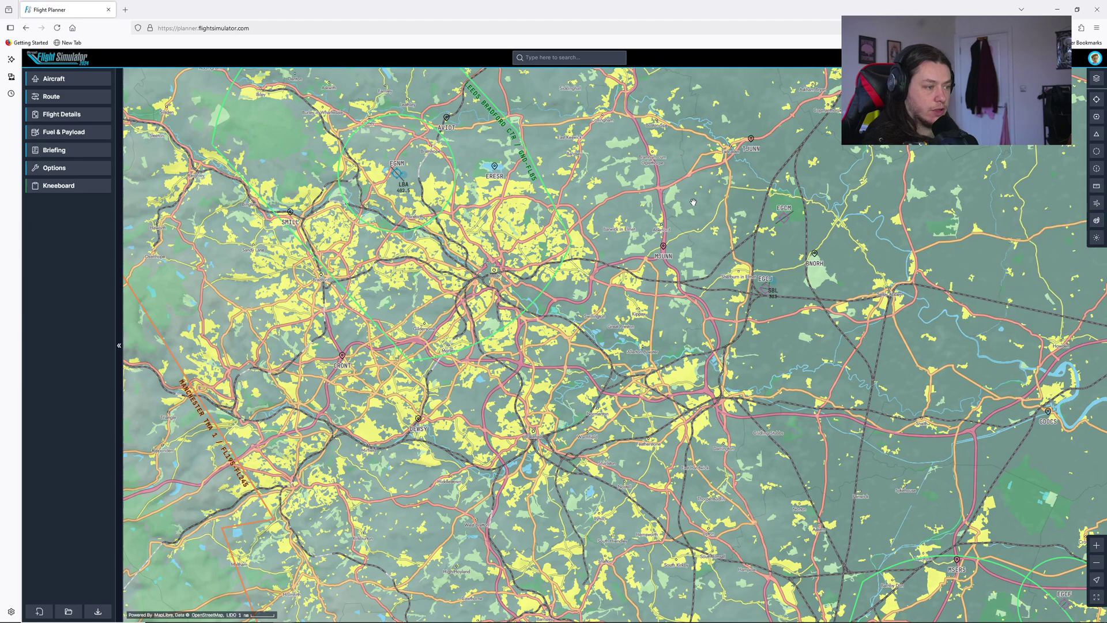
left_click(783, 219)
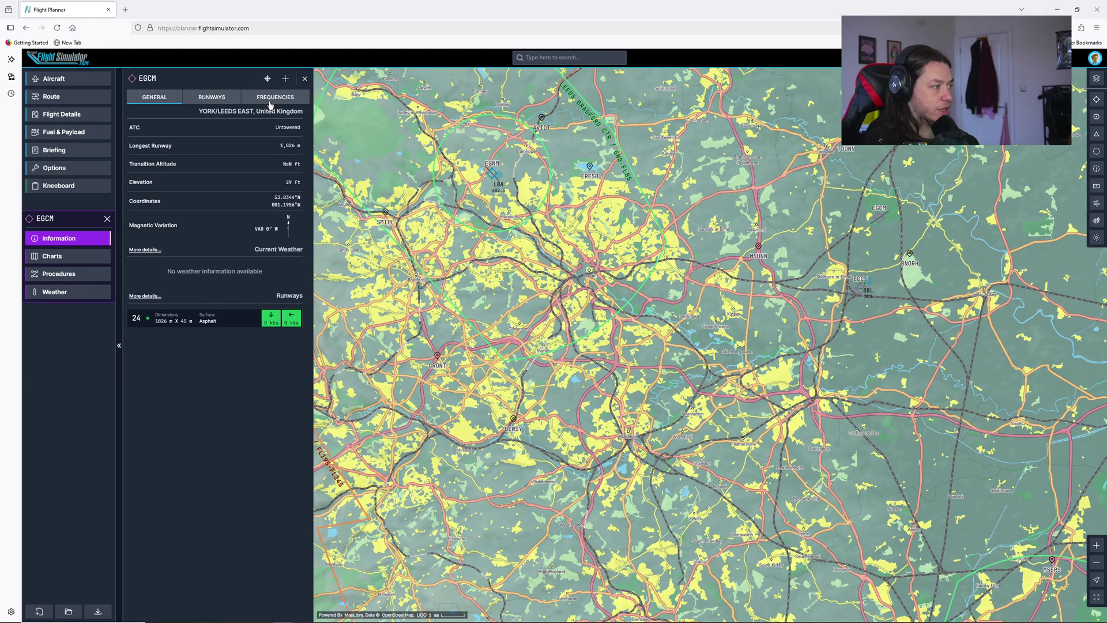
left_click(285, 79)
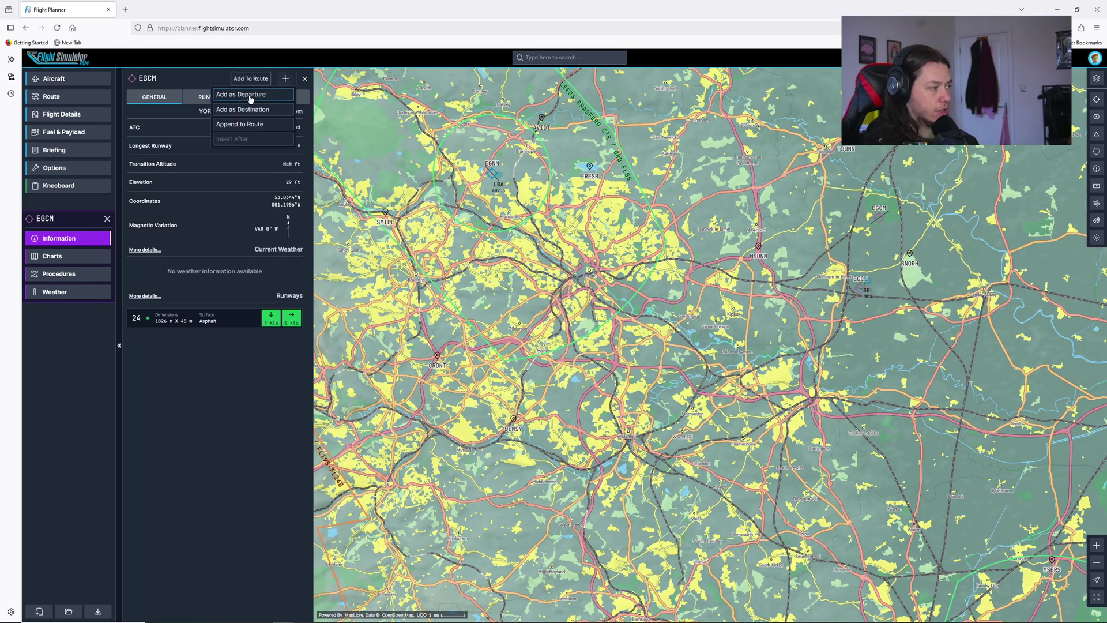
left_click(237, 92)
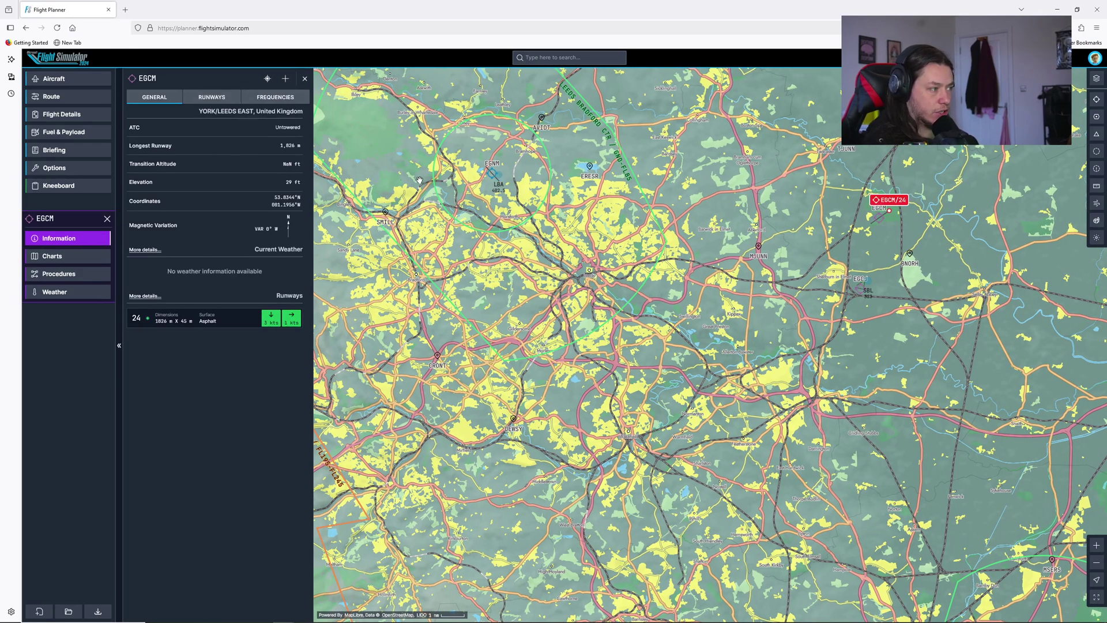
left_click(305, 79)
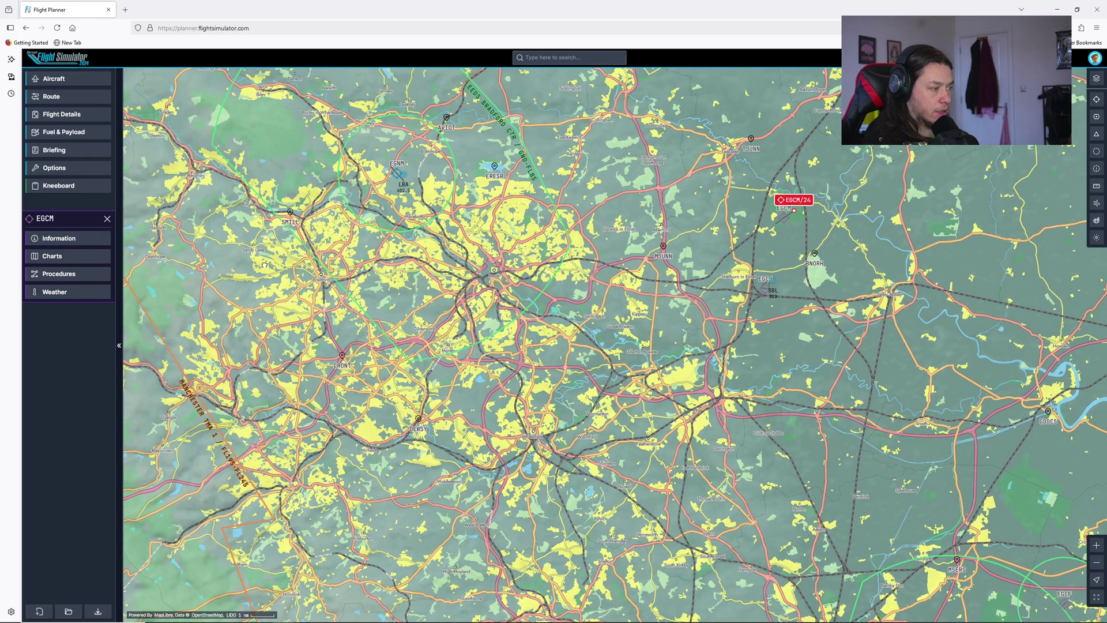
Find EGNO (Warton) on the west coast of the map and add it as the destination airport.
left_click_drag(386, 249, 635, 254)
left_click_drag(260, 254, 514, 258)
scroll(514, 258, "down", 5)
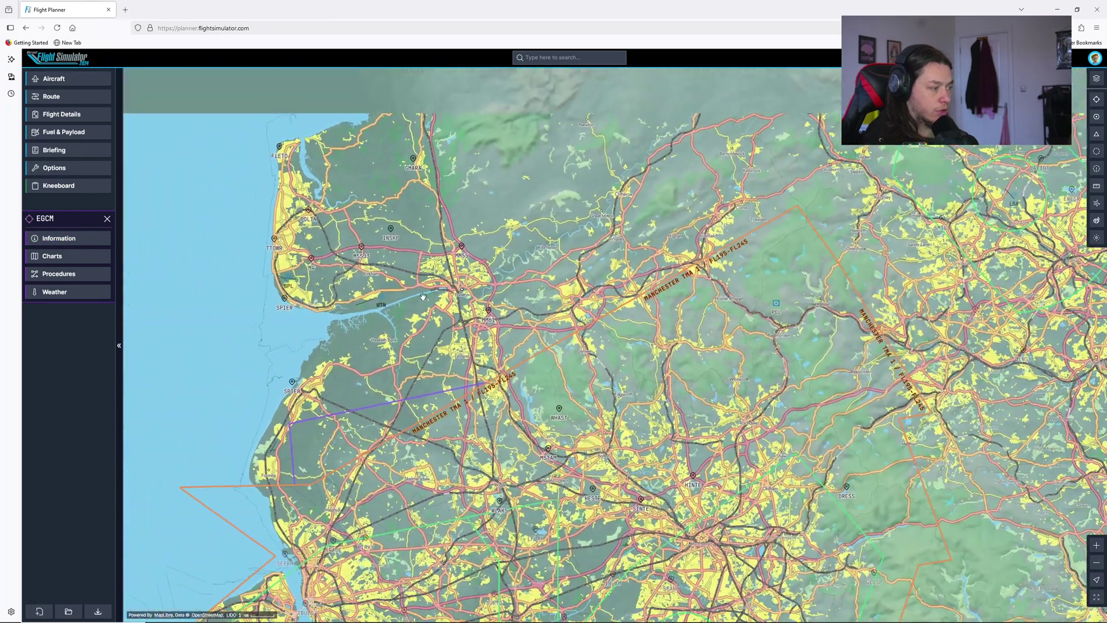
scroll(387, 310, "up", 7)
left_click(387, 310)
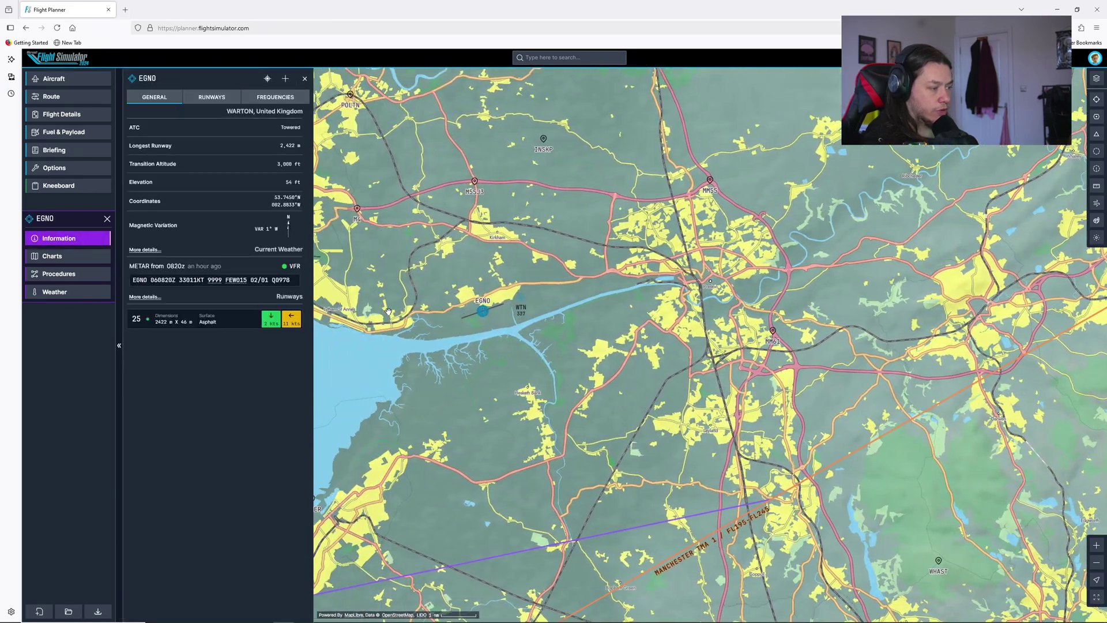
left_click(286, 78)
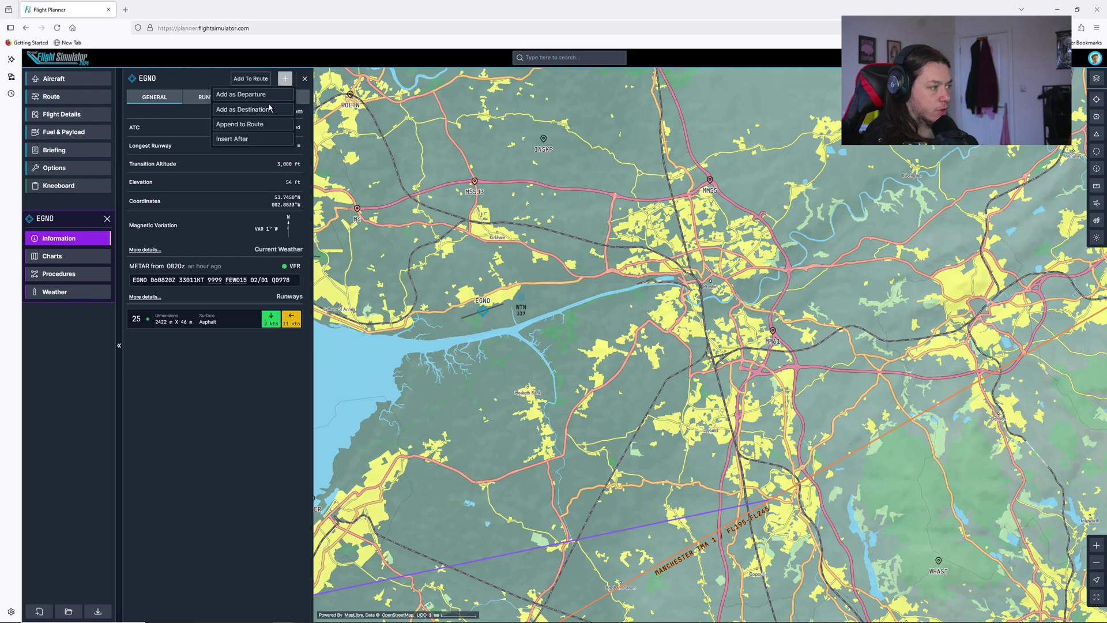
left_click(245, 113)
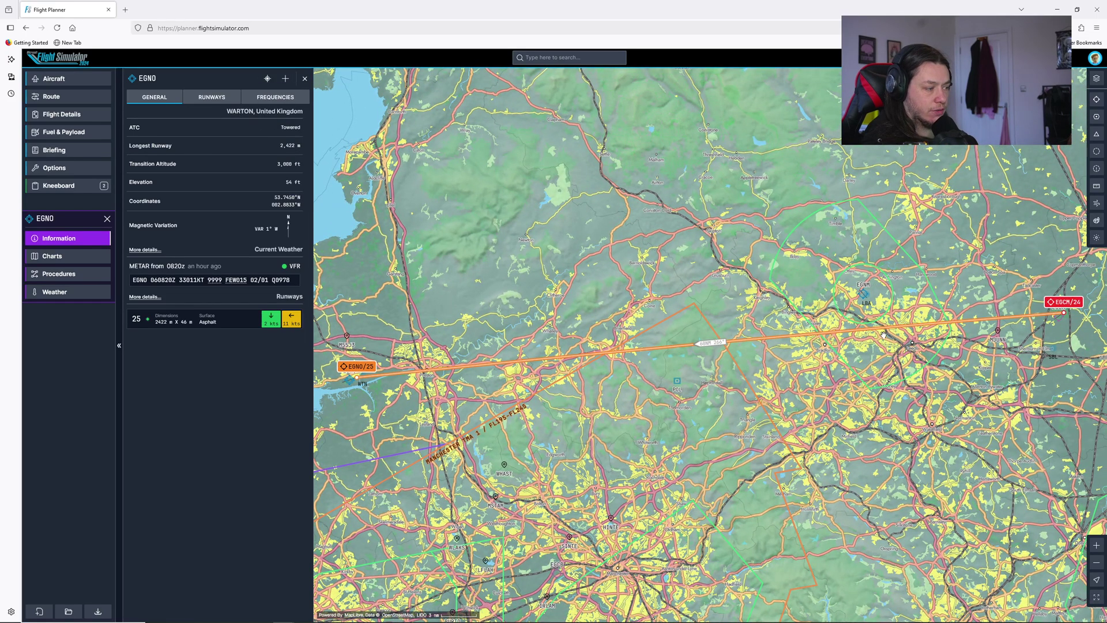
Set the route to VFR and add a Straight Out visual departure from EGCM runway 24.
left_click(62, 101)
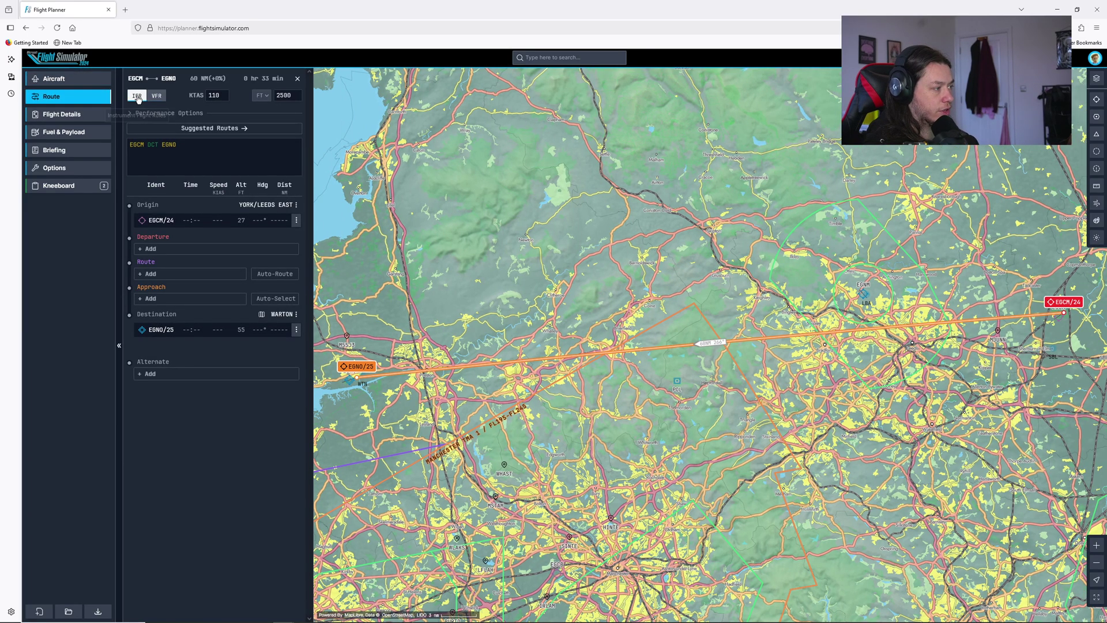
left_click(160, 97)
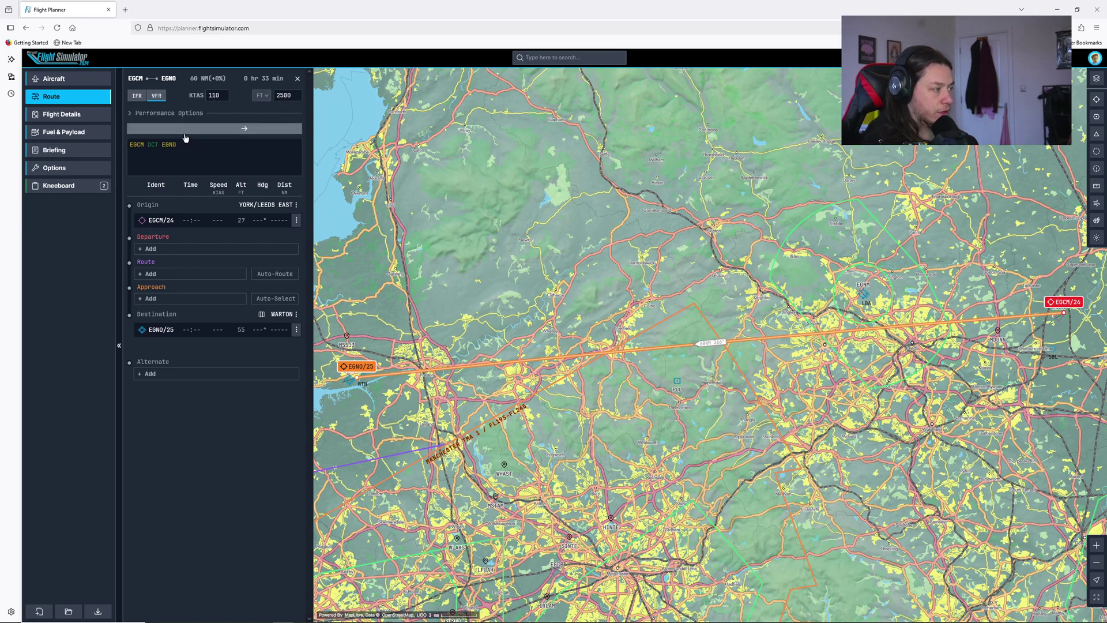
left_click(166, 249)
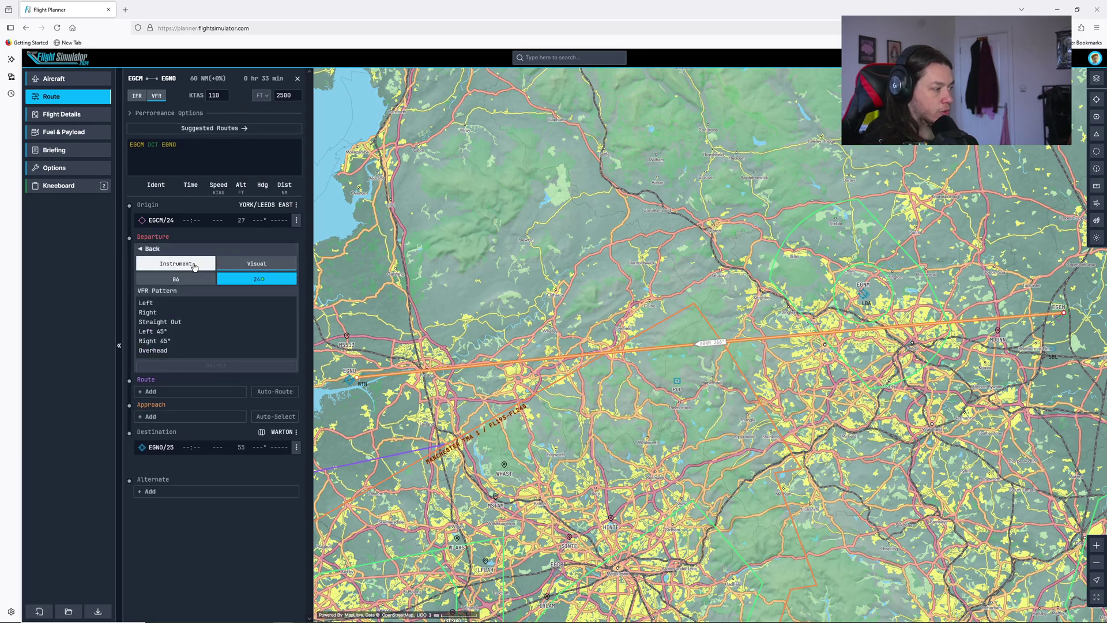
left_click(157, 321)
left_click(210, 364)
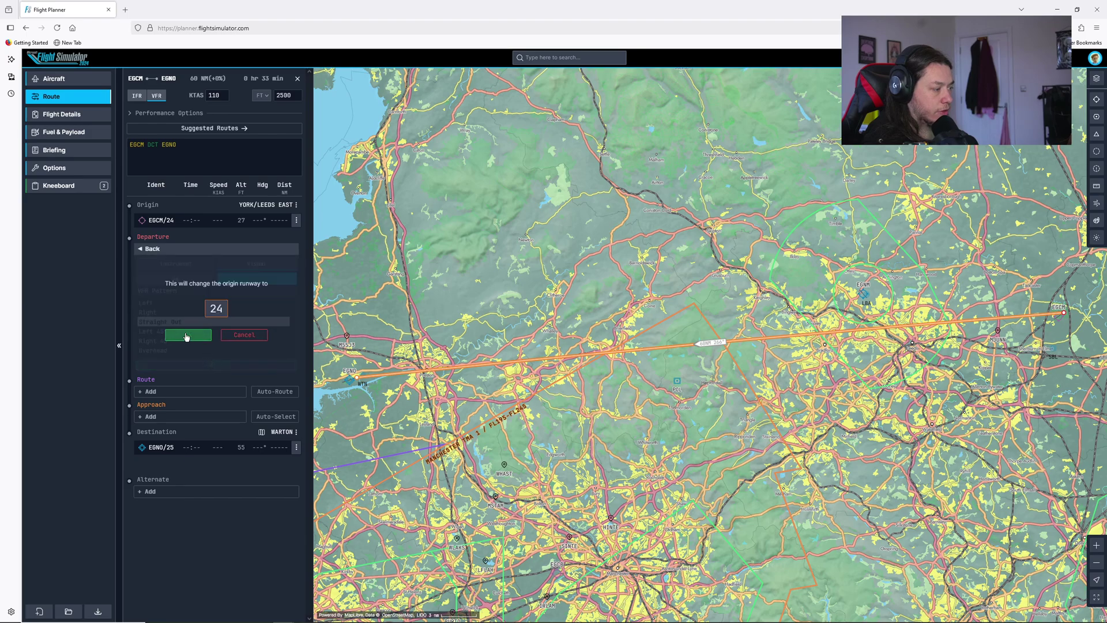
left_click(166, 335)
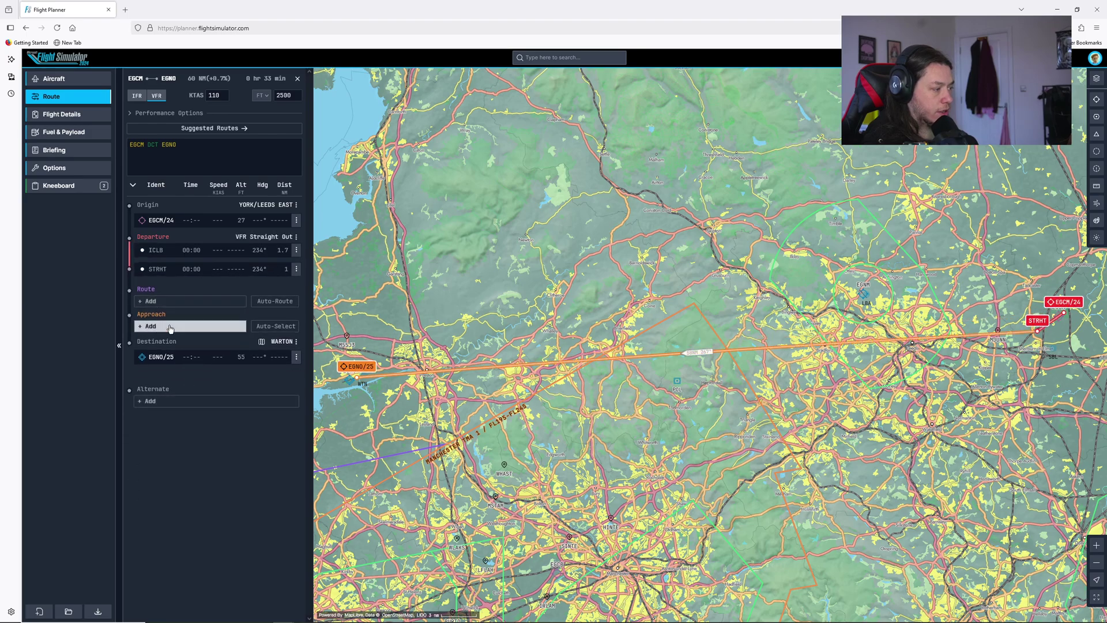
Add a Straight In visual approach to EGNO runway 25.
left_click(155, 326)
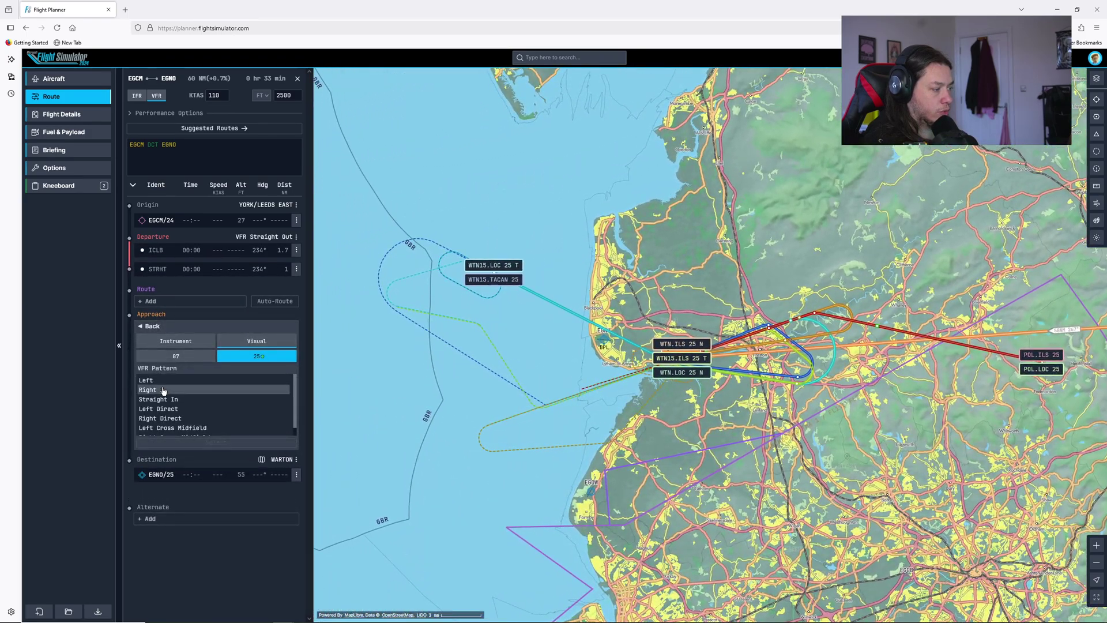
left_click(158, 399)
left_click(212, 448)
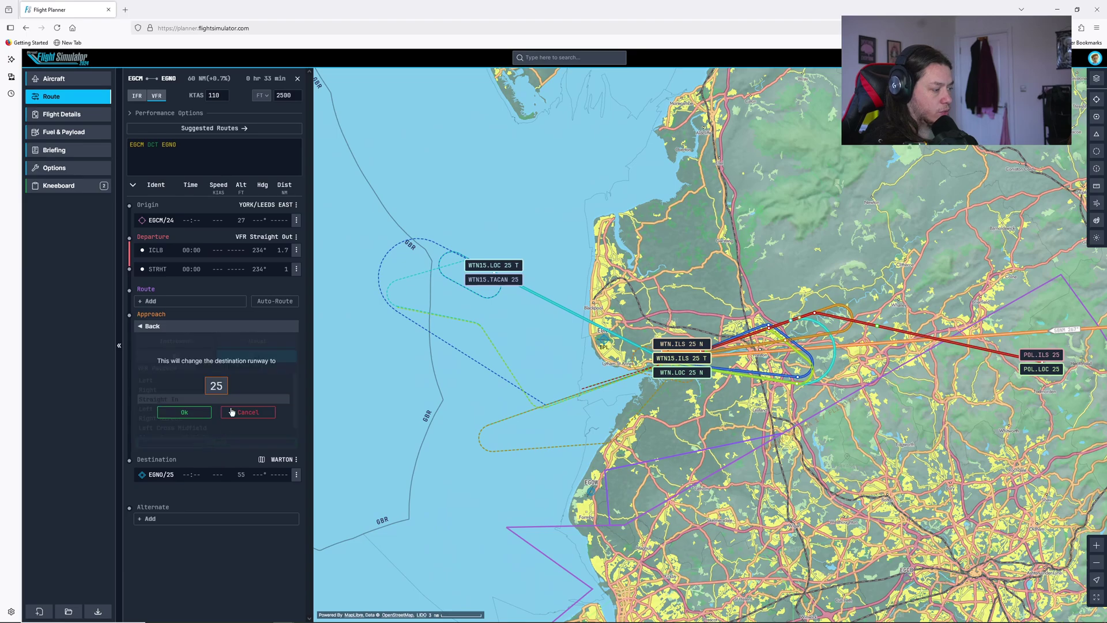
left_click(183, 411)
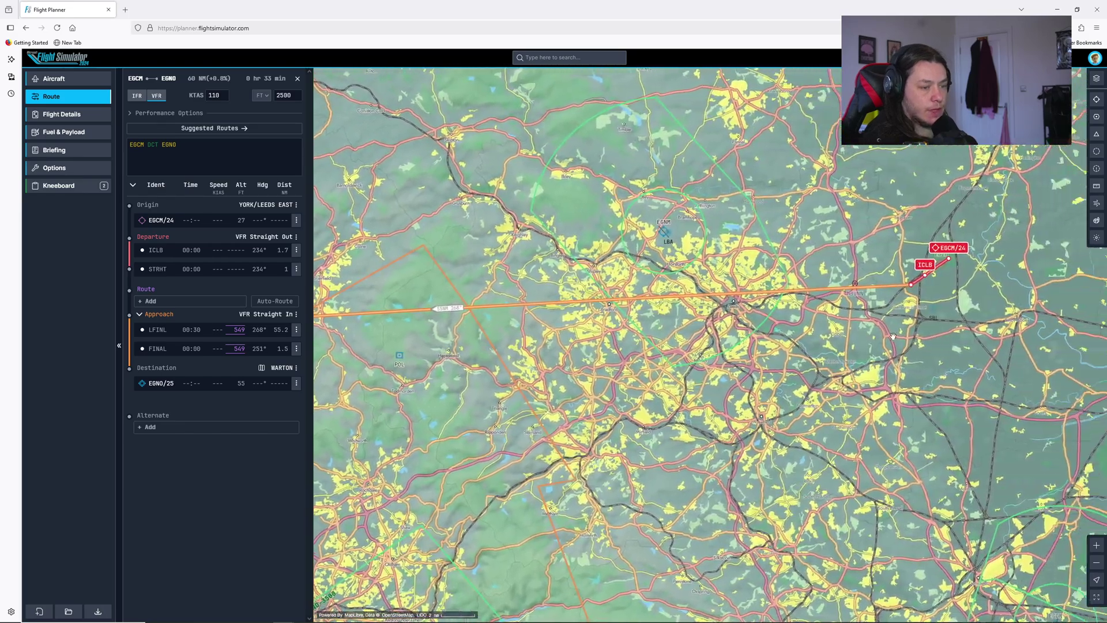
Add the MJUNN visual waypoint by the motorway junction west of EGCM to the route.
left_click_drag(893, 336, 803, 335)
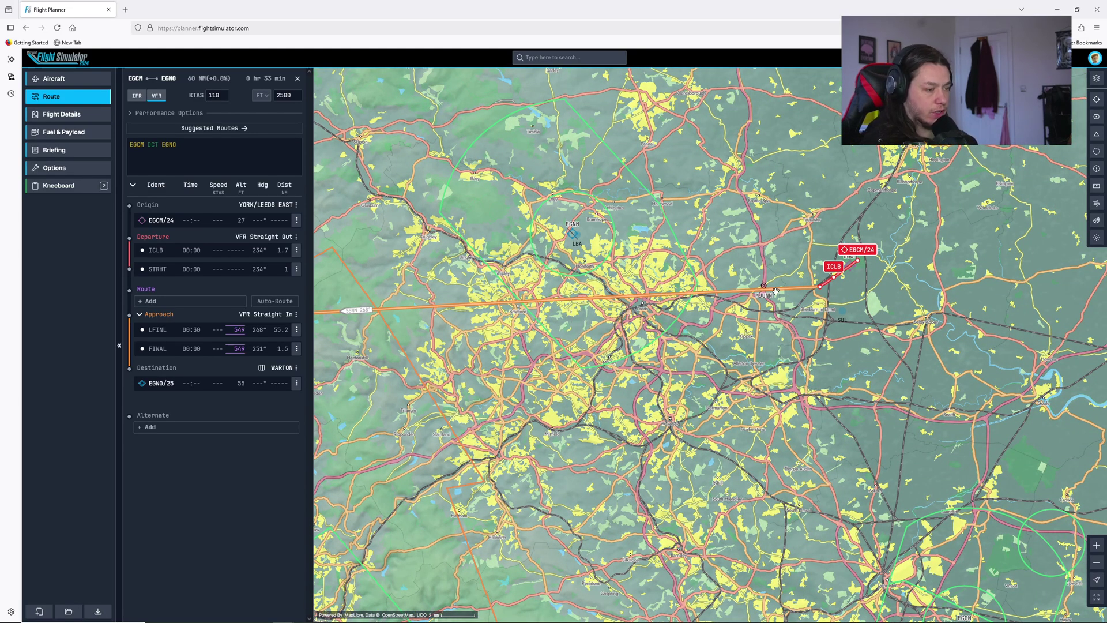
scroll(762, 284, "up", 3)
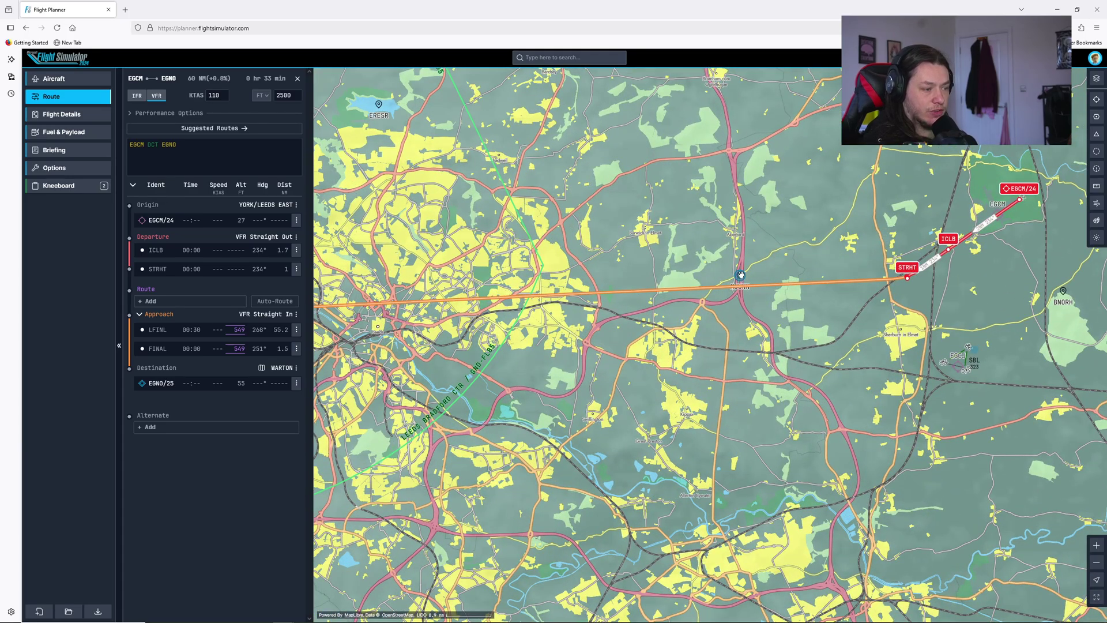
scroll(749, 292, "up", 2)
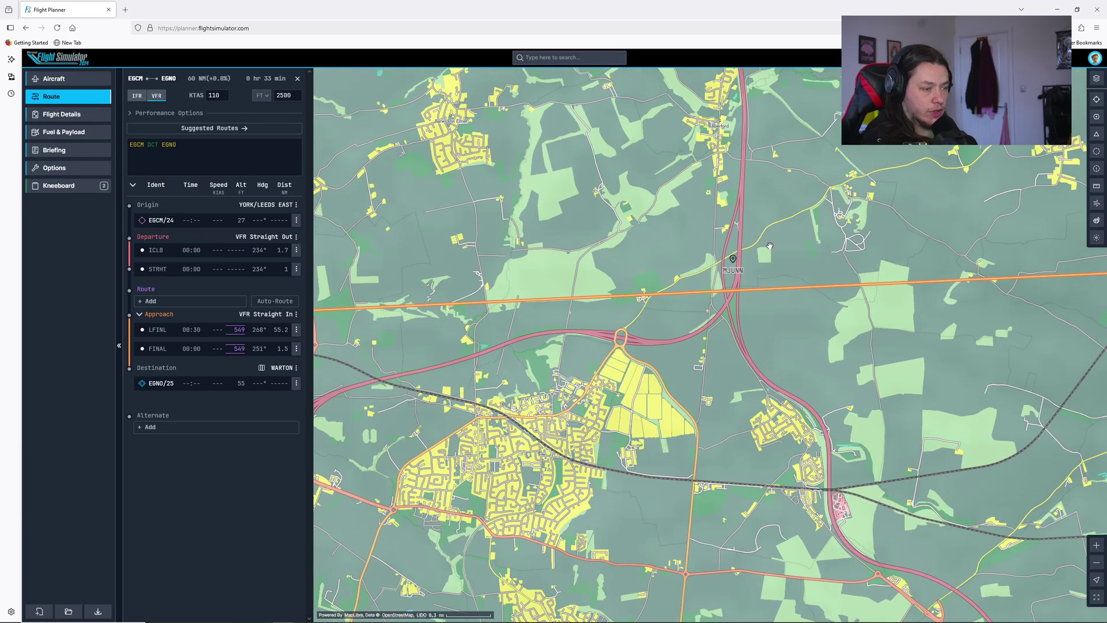
scroll(728, 273, "down", 5)
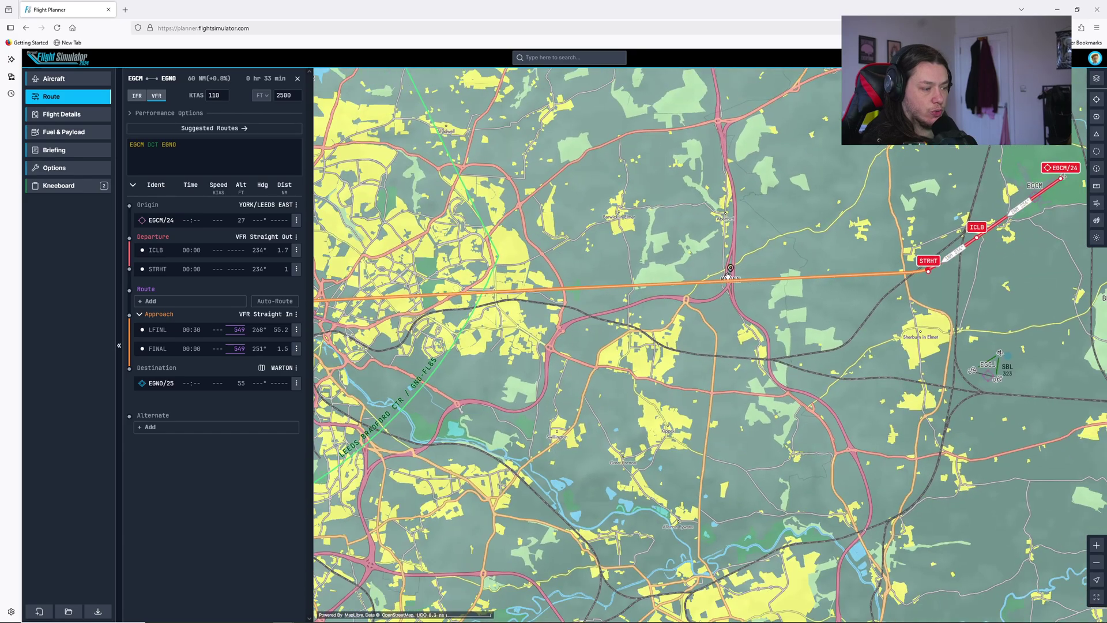
left_click(730, 271)
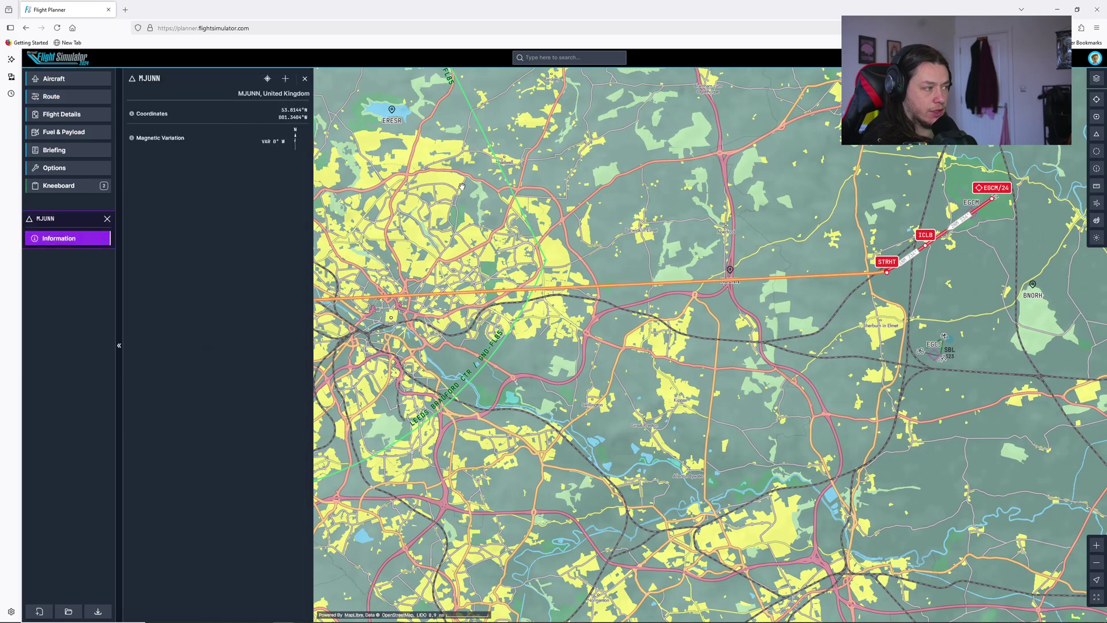
left_click(286, 79)
left_click(246, 128)
Find the CRONT waypoint southwest of Leeds on the map and add it to the route after MJUNN.
scroll(690, 270, "down", 3)
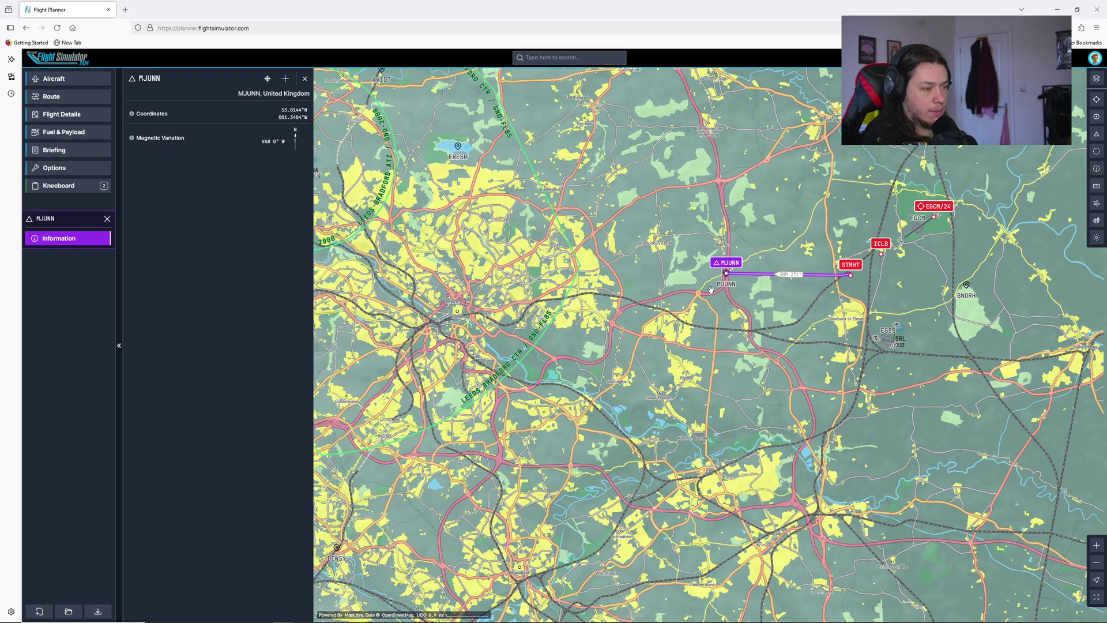
scroll(705, 293, "up", 4)
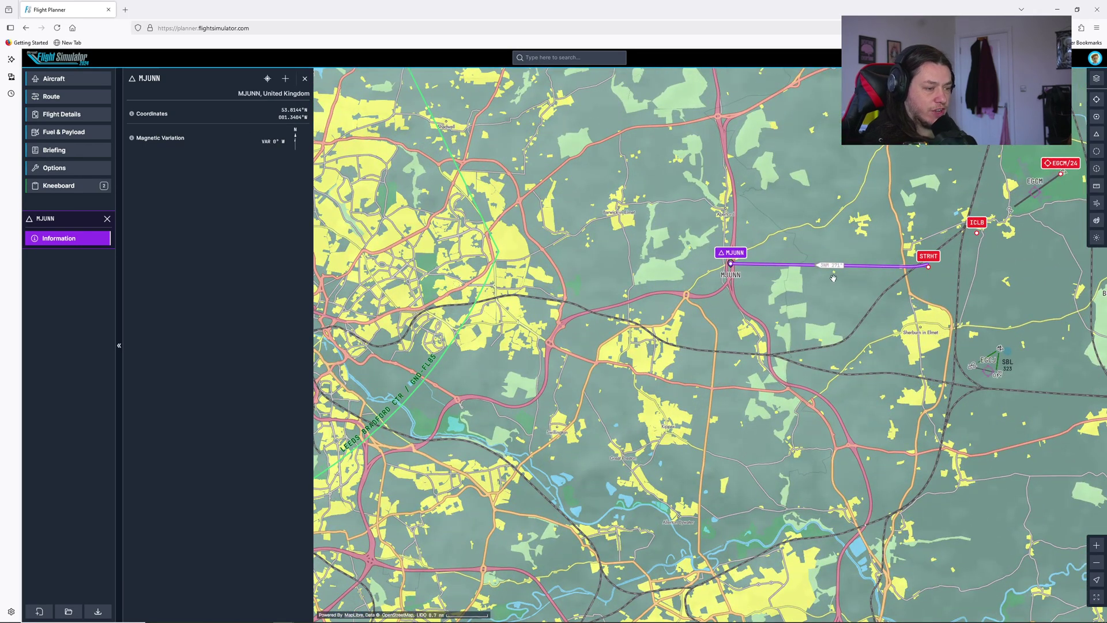
scroll(724, 284, "down", 2)
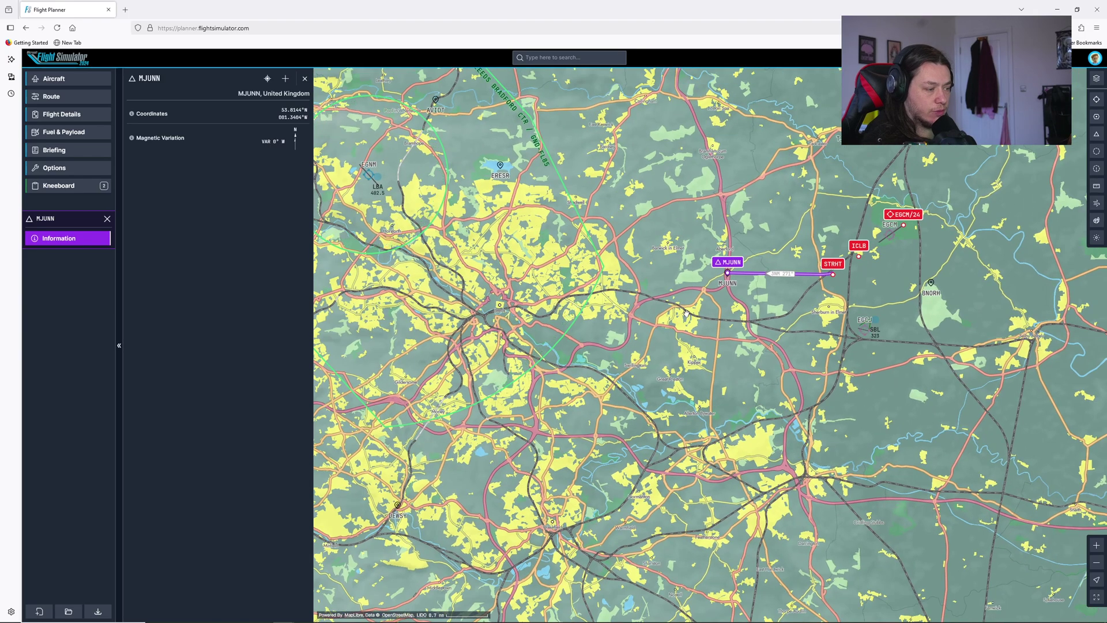
left_click_drag(383, 416, 547, 353)
scroll(547, 353, "down", 1)
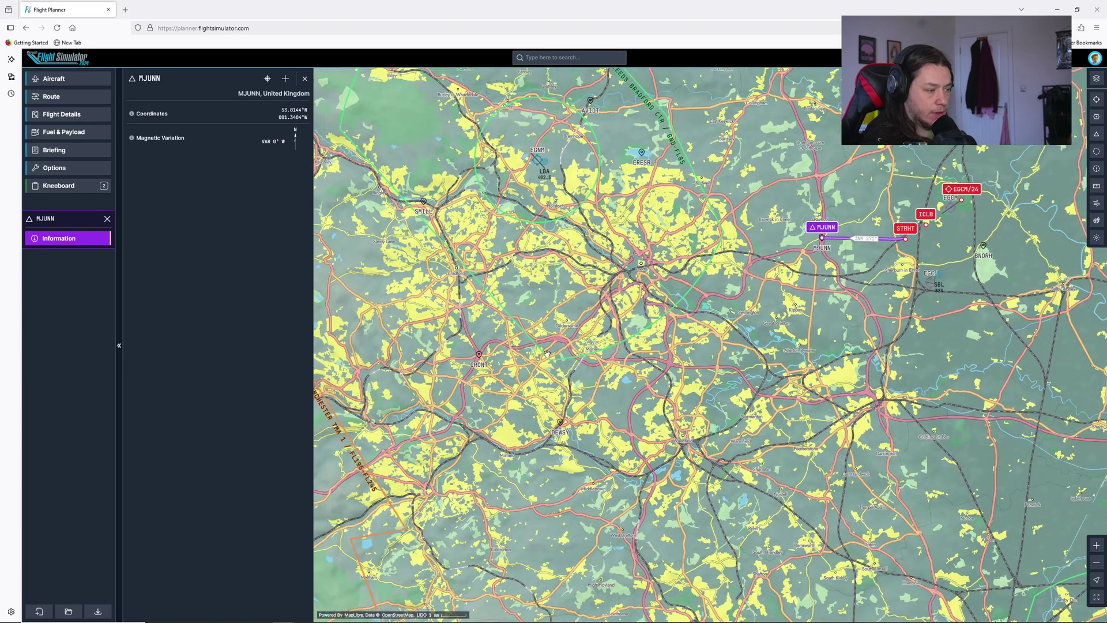
left_click(479, 355)
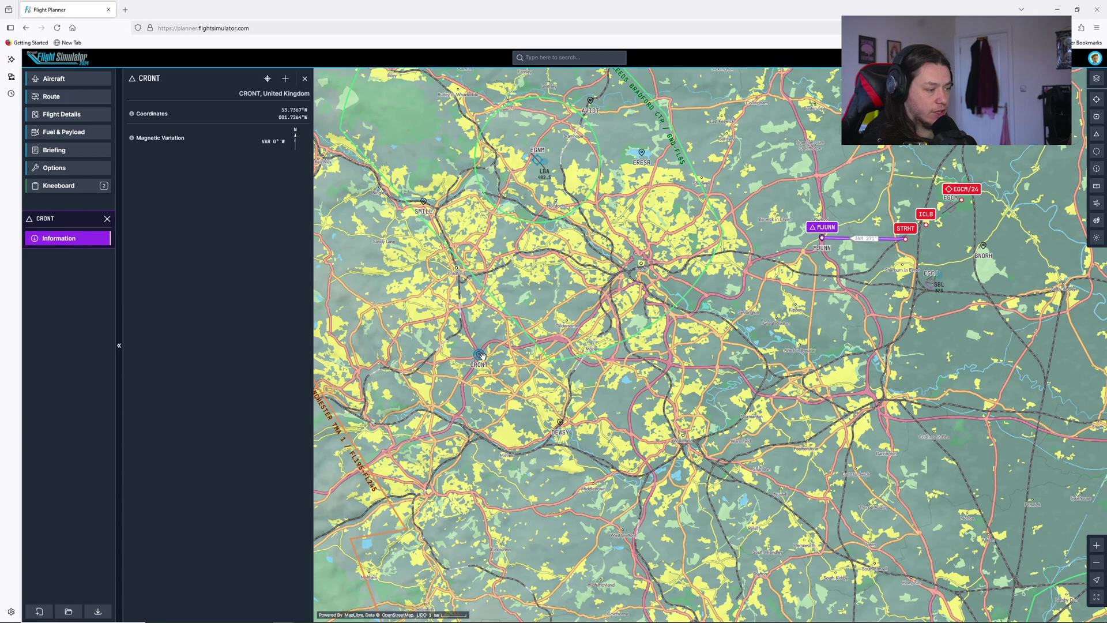
left_click(286, 78)
left_click(237, 125)
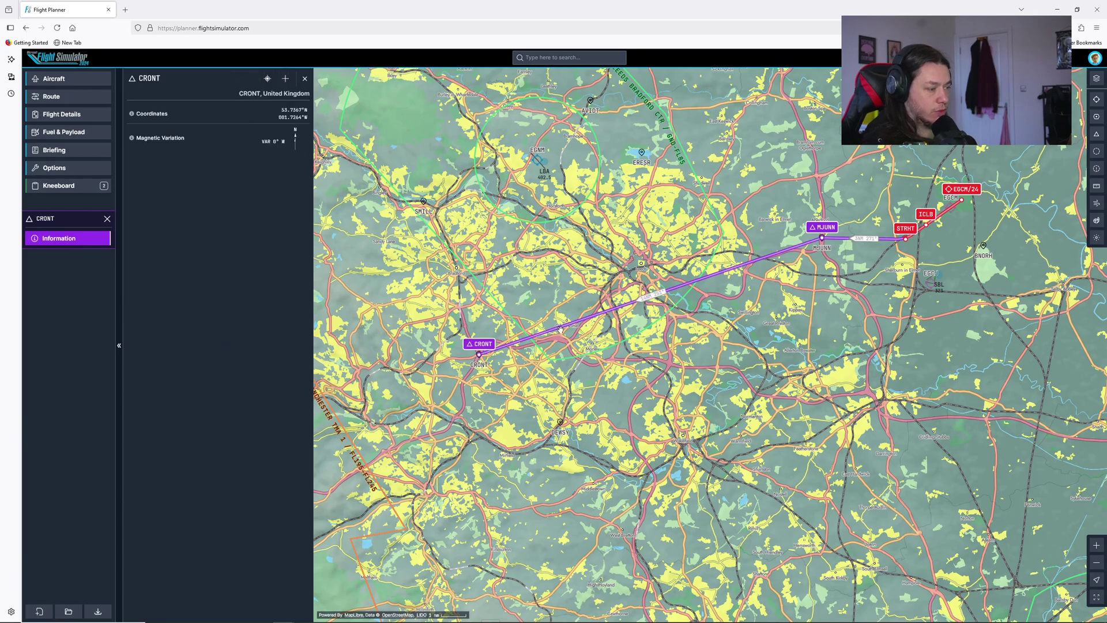
Inspect the DEWSY waypoint and reroute the MJUNN–CRONT leg through it.
scroll(683, 314, "up", 1)
left_click_drag(667, 173, 682, 244)
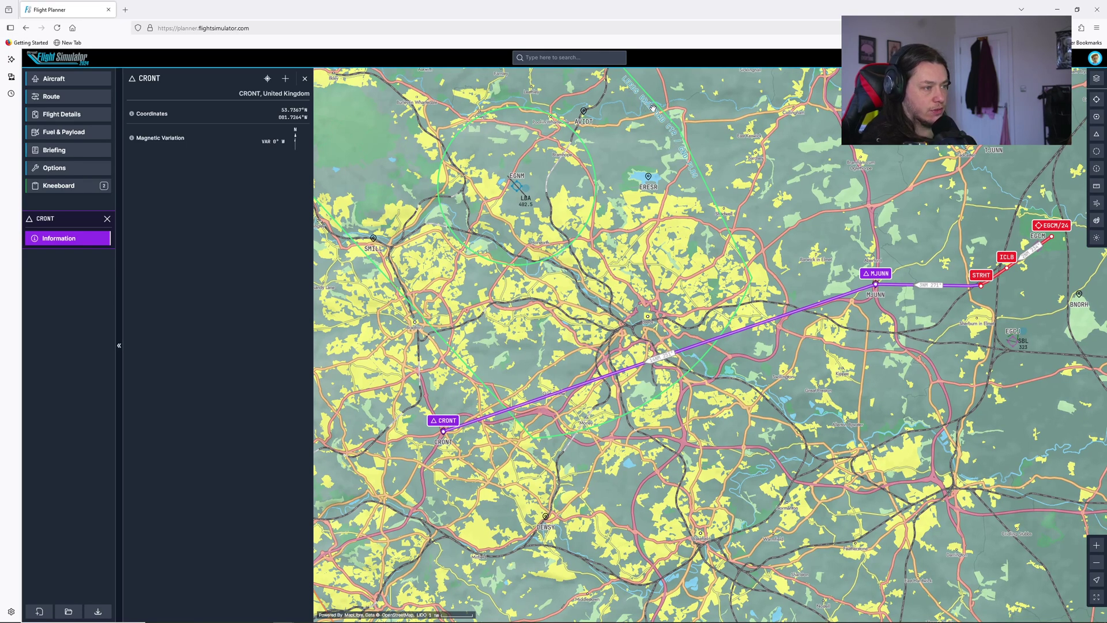
left_click_drag(719, 323, 701, 267)
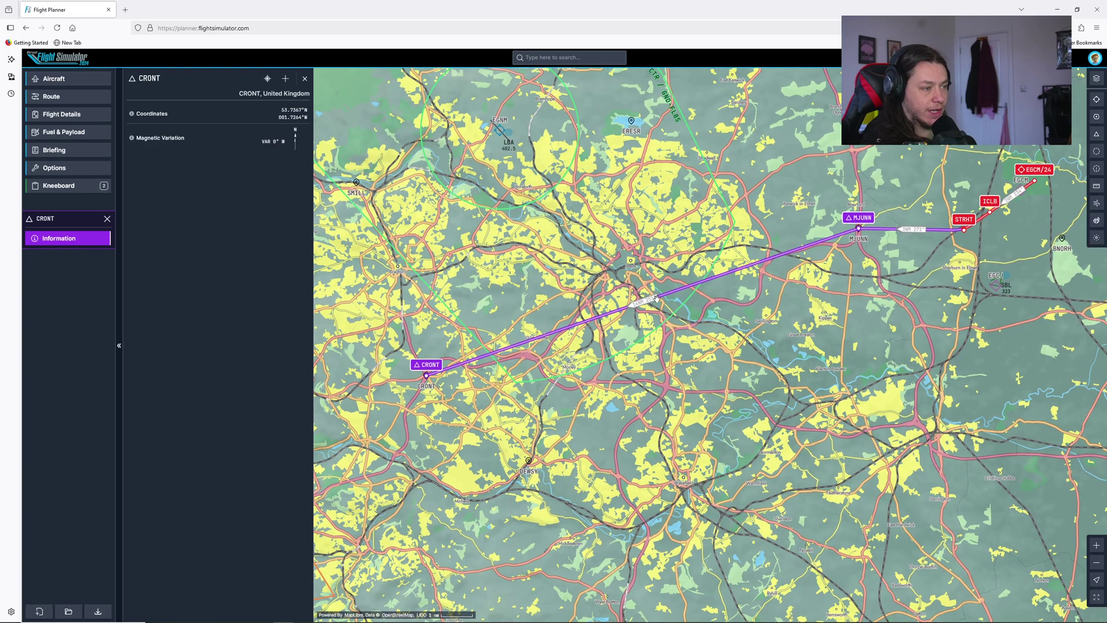
scroll(653, 314, "down", 2)
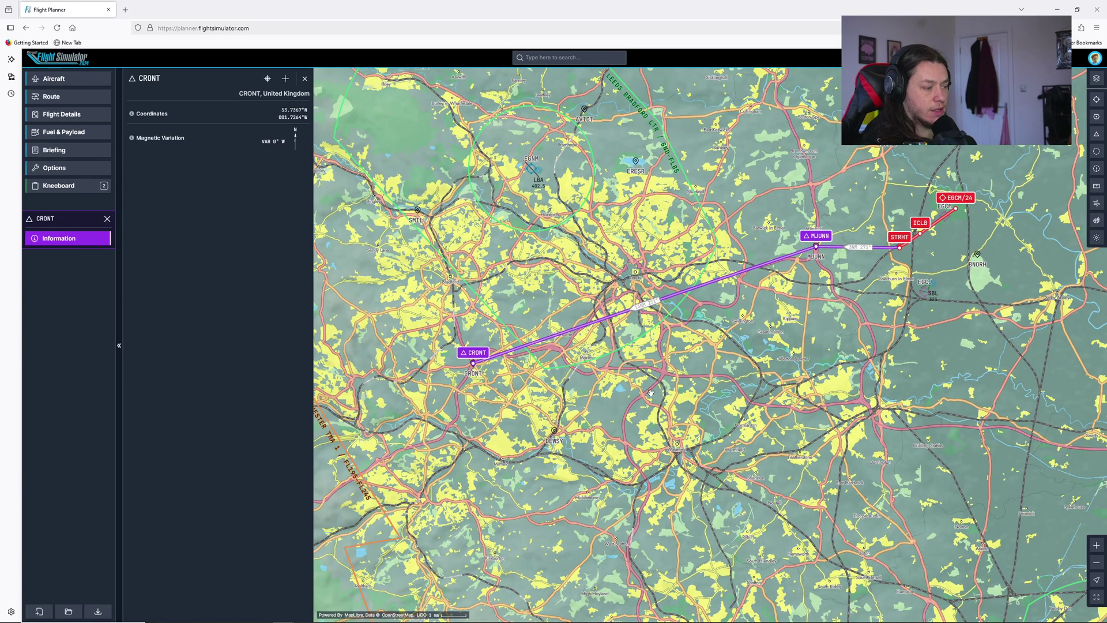
left_click_drag(651, 393, 703, 369)
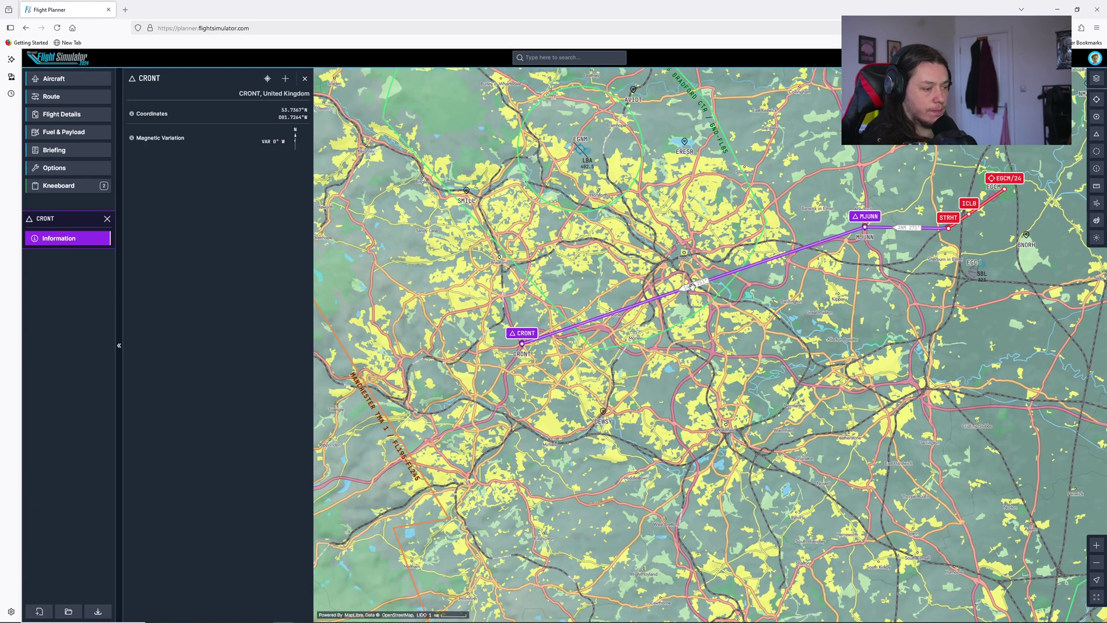
left_click(604, 413)
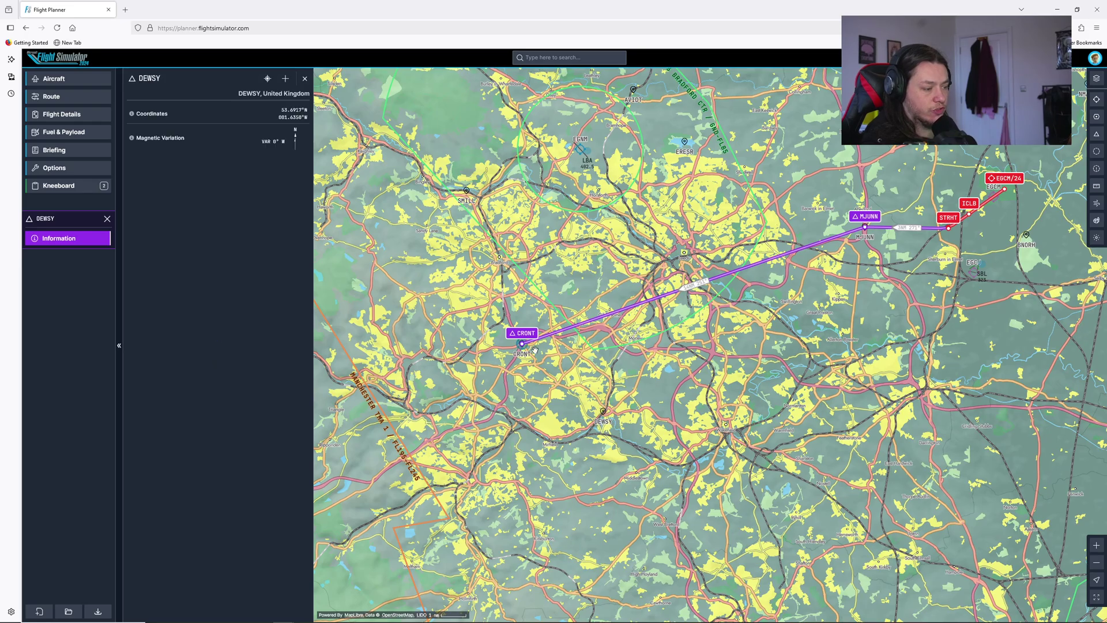
scroll(603, 413, "up", 4)
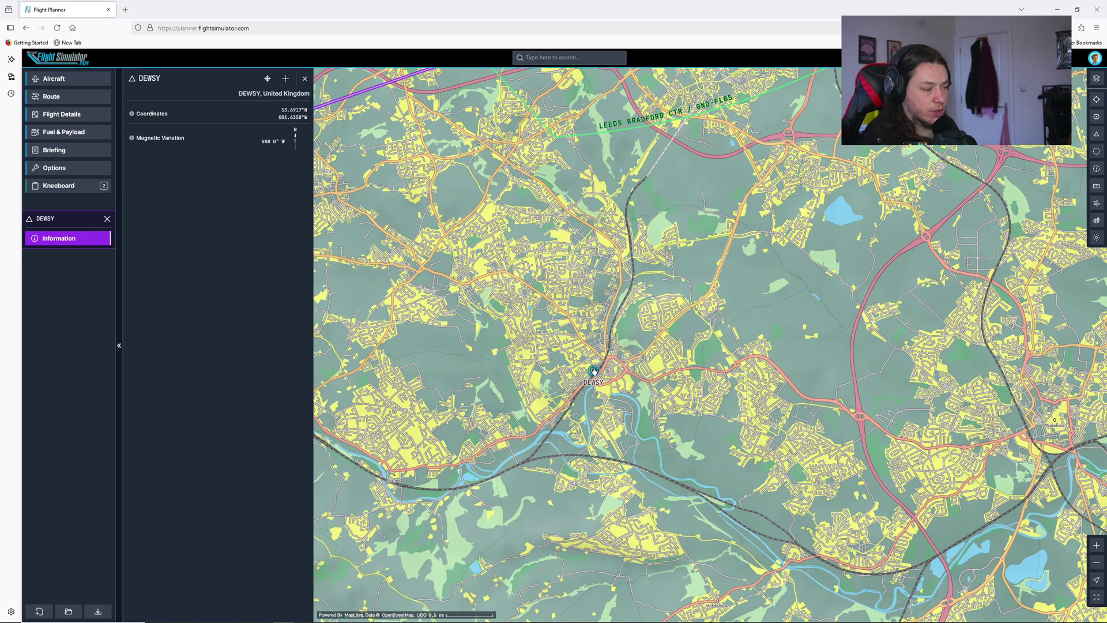
scroll(602, 387, "up", 2)
scroll(602, 388, "up", 1)
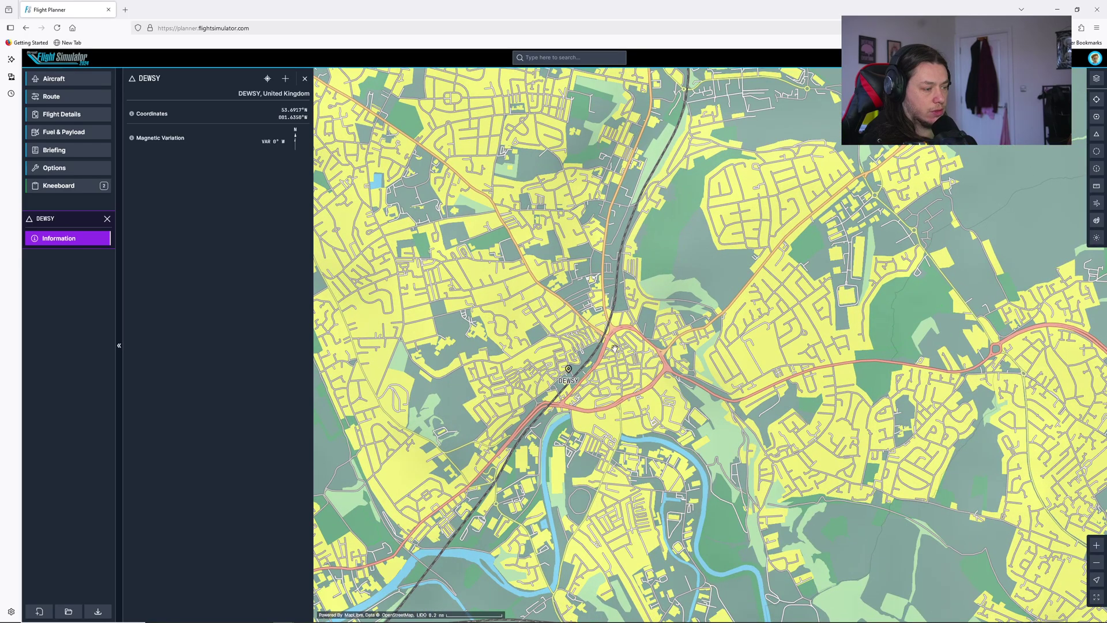
scroll(615, 348, "down", 5)
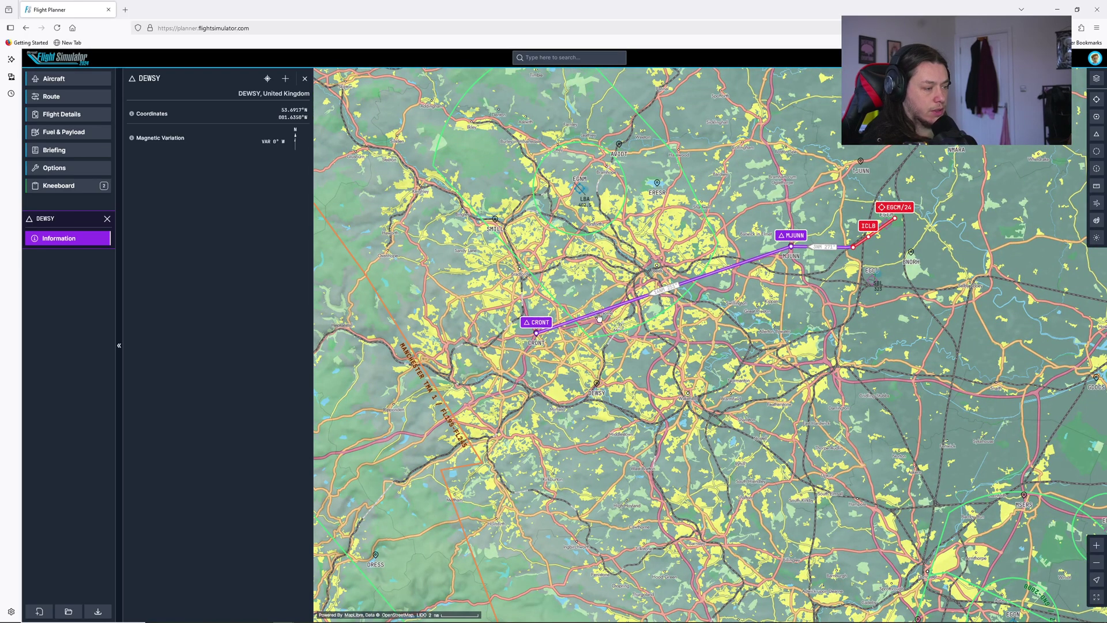
left_click_drag(597, 314, 598, 386)
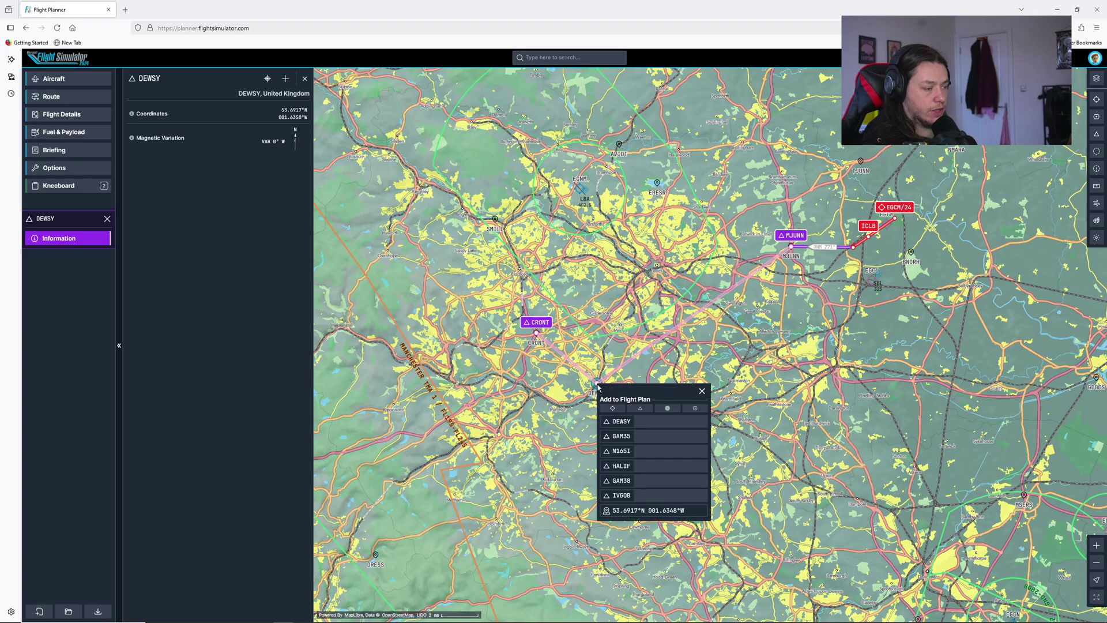
left_click(621, 422)
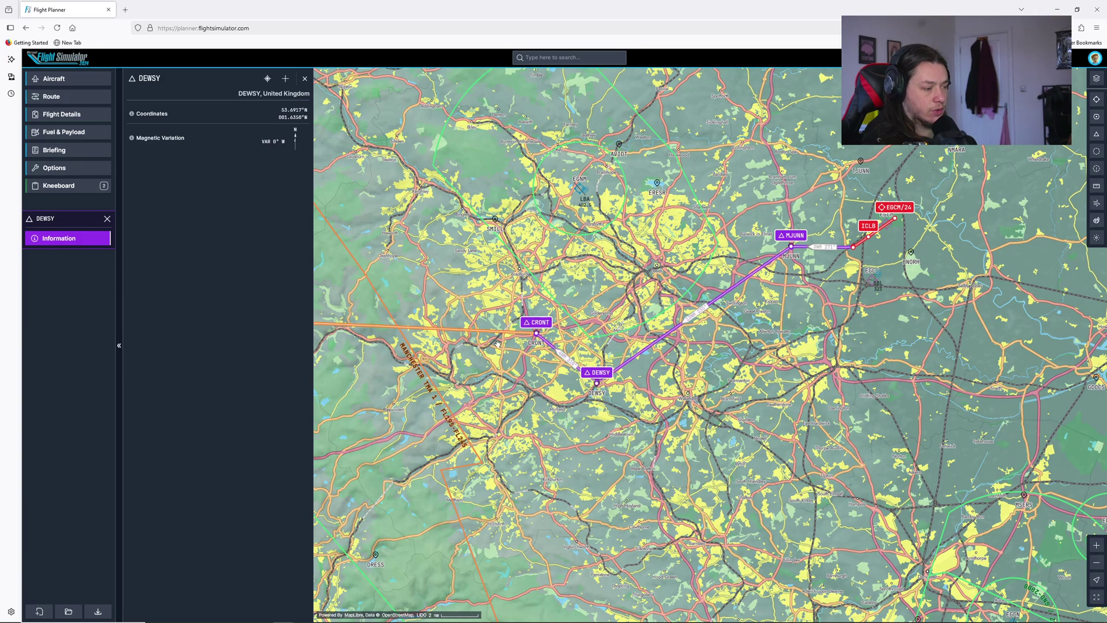
Reroute the leg west of CRONT through the POL VOR (112.10 MHz).
left_click_drag(467, 364, 628, 353)
left_click_drag(529, 354, 631, 357)
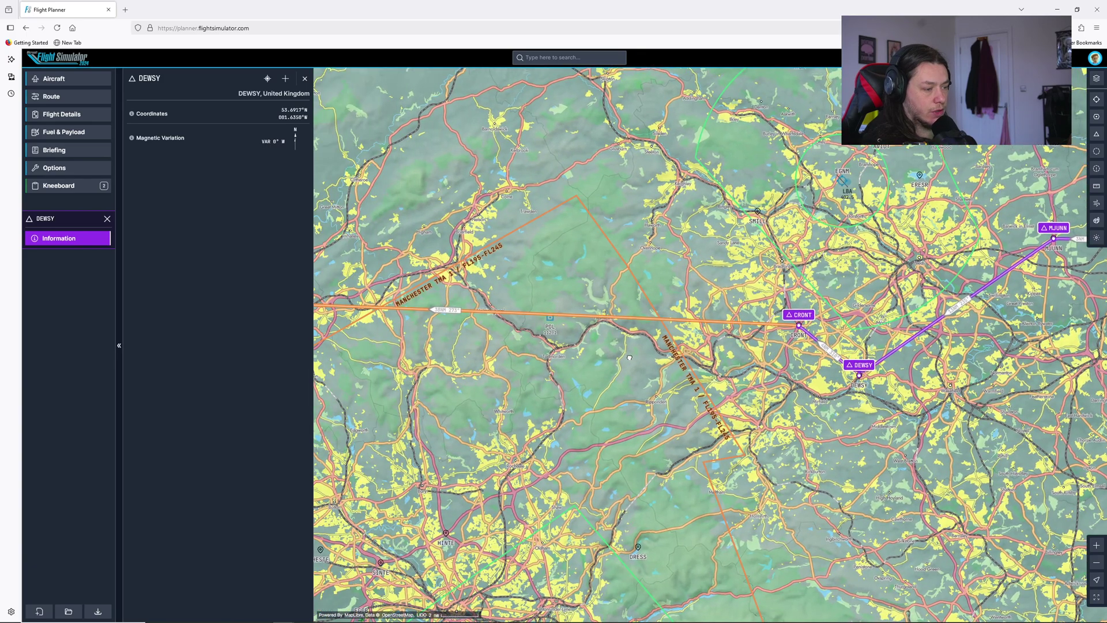
scroll(550, 320, "up", 2)
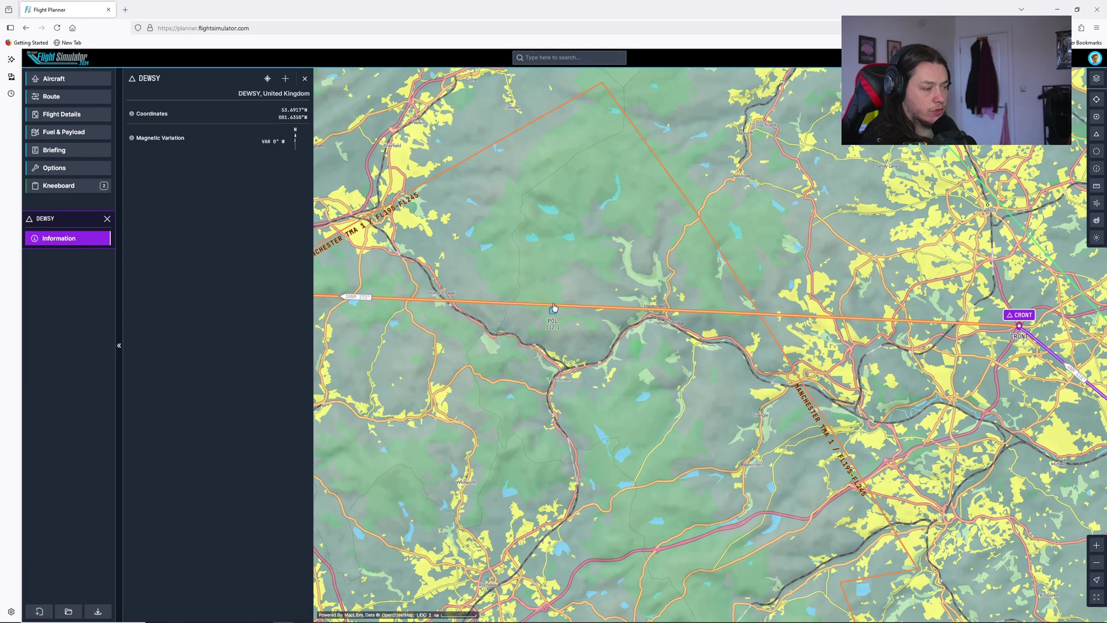
left_click_drag(552, 306, 554, 314)
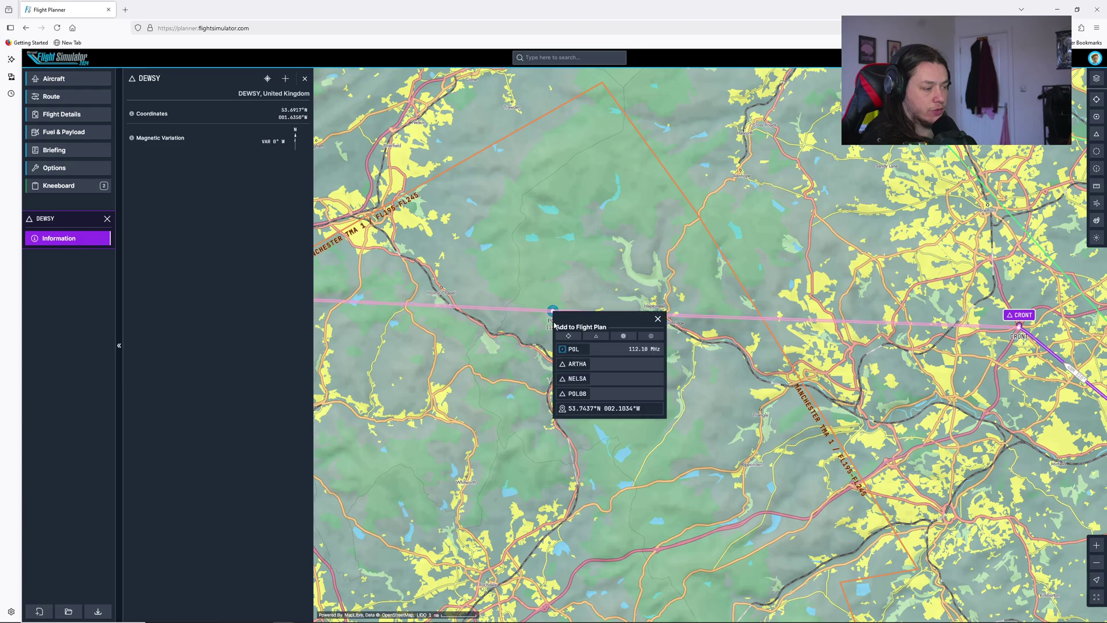
left_click(573, 351)
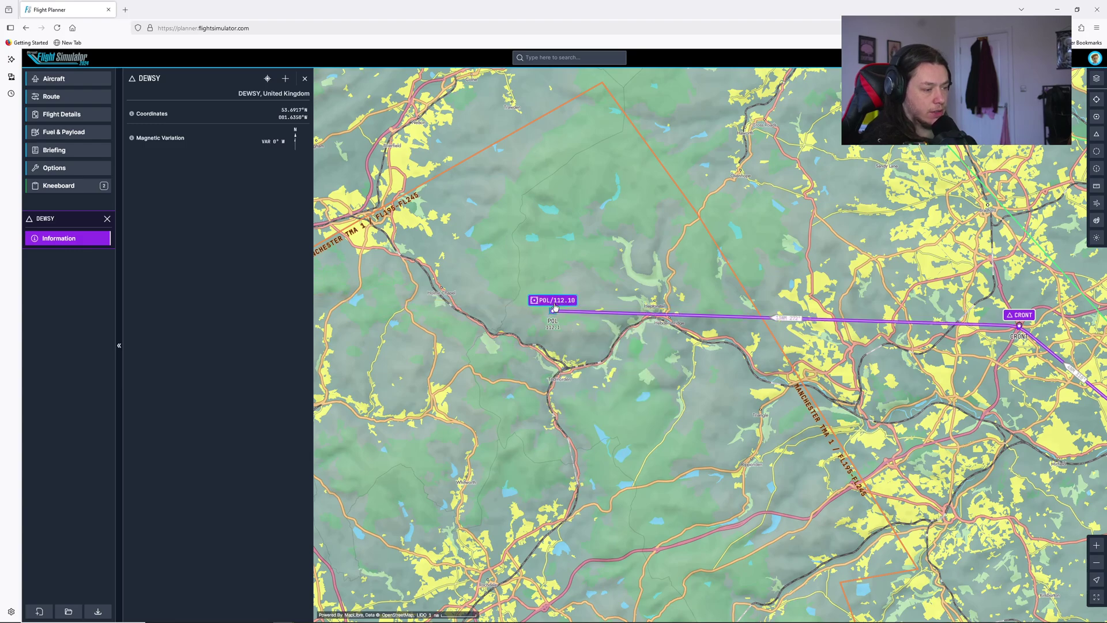
Find the MM61 waypoint southeast of LFINL on the map and add it to the route after POL.
scroll(554, 309, "down", 3)
left_click_drag(474, 349, 615, 324)
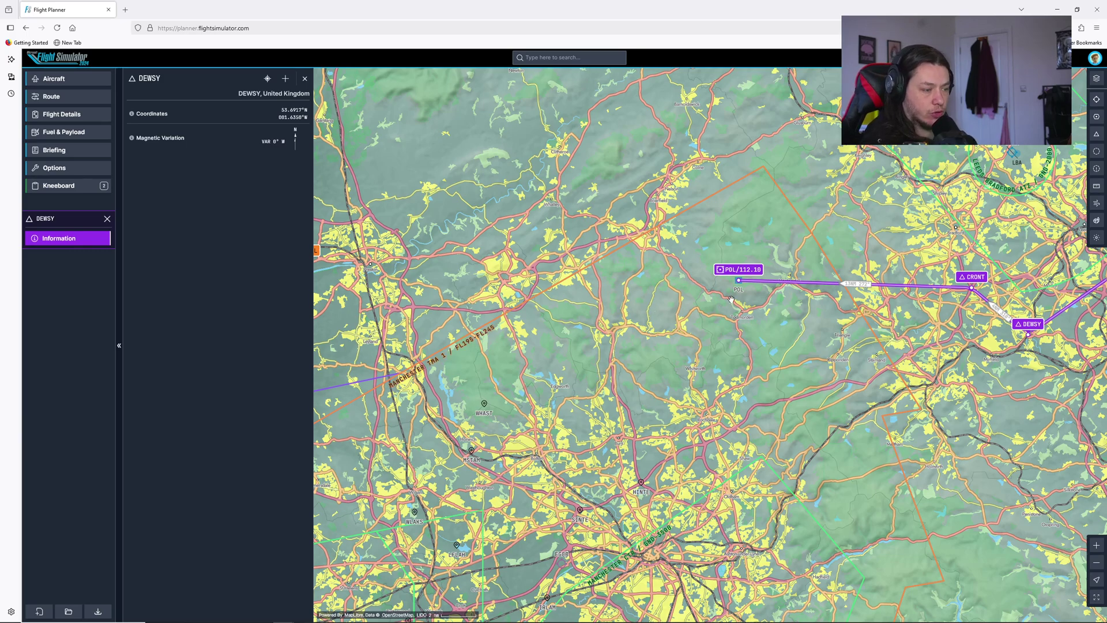
scroll(731, 299, "up", 2)
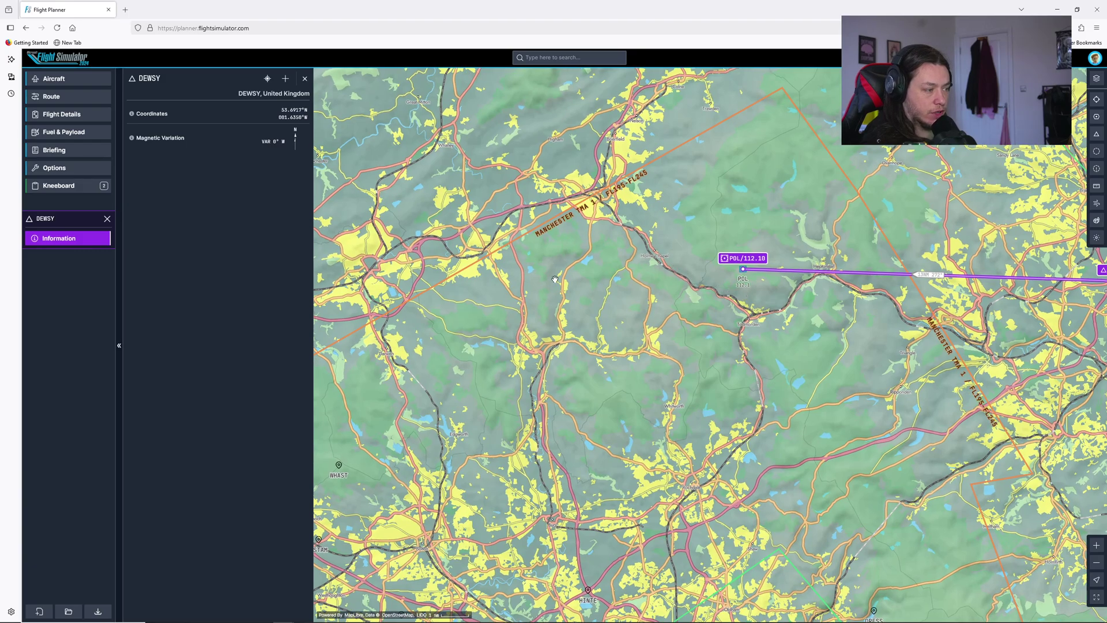
scroll(648, 297, "down", 2)
left_click_drag(638, 295, 738, 329)
scroll(623, 331, "up", 2)
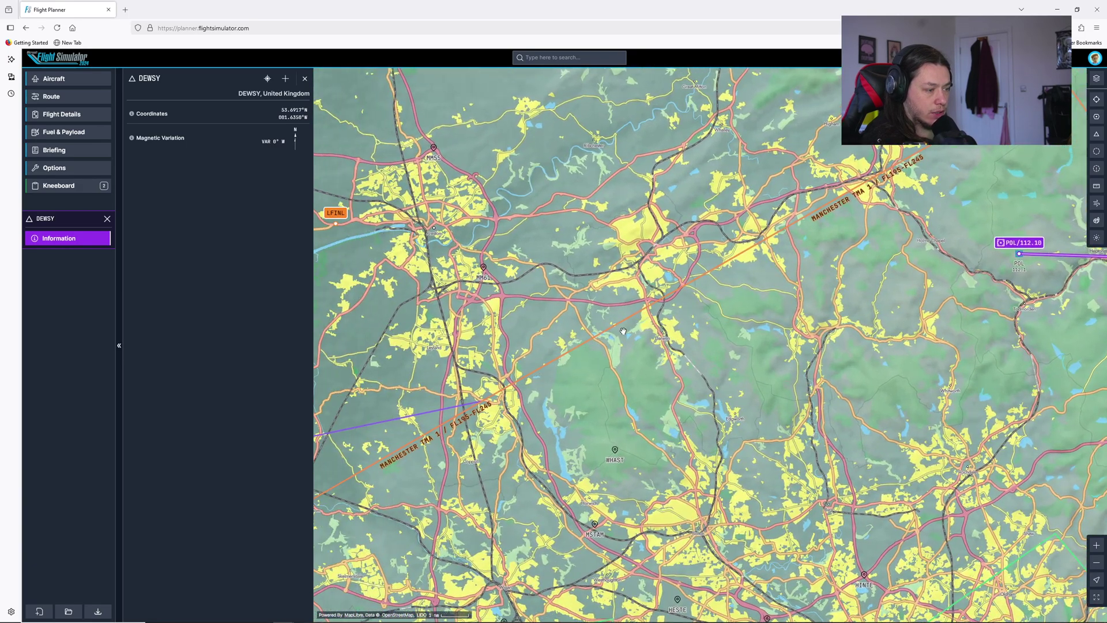
left_click(484, 268)
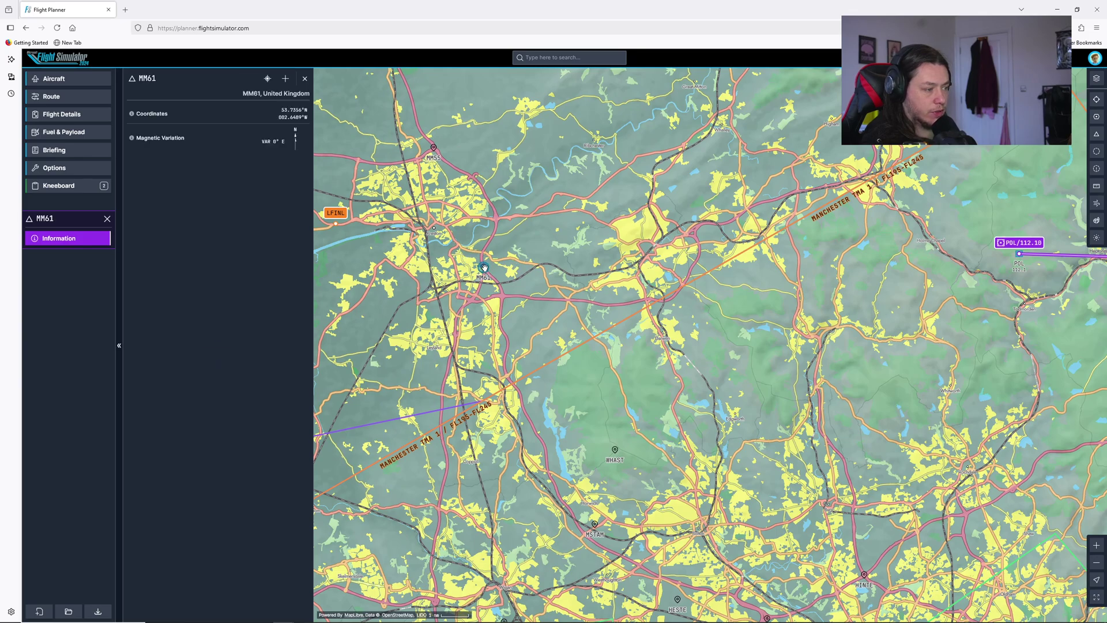
left_click(285, 79)
left_click(239, 124)
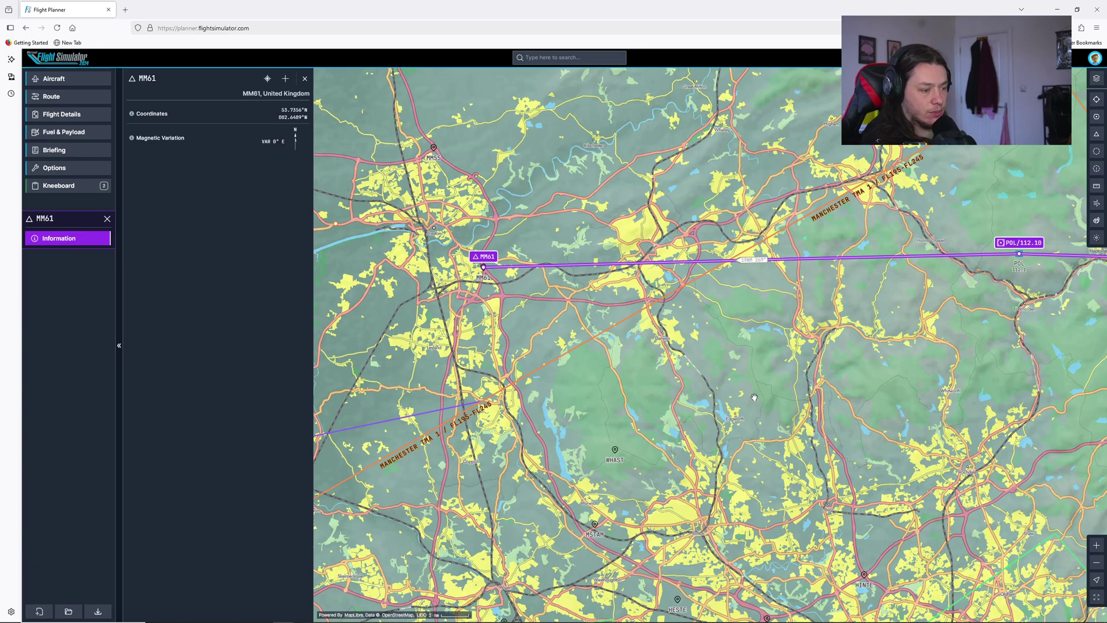
Bend the POL–MM61 leg south to the small lakes, adding a custom coordinate waypoint at 53.6986°N 002.3622°W.
scroll(743, 385, "up", 3)
left_click_drag(743, 384, 602, 351)
scroll(574, 307, "up", 3)
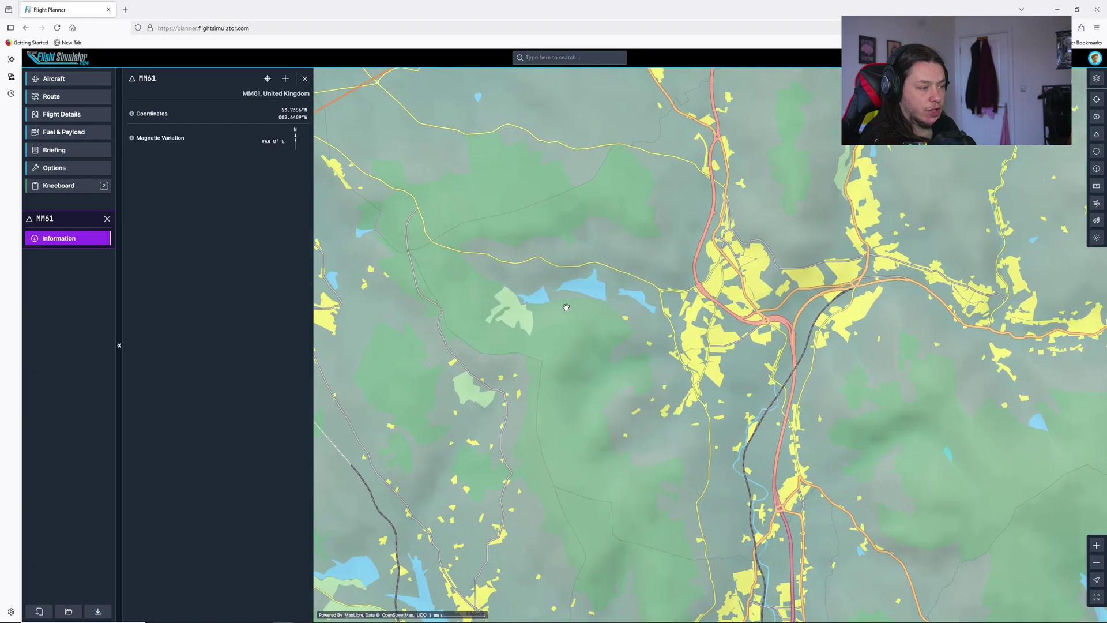
scroll(596, 291, "down", 2)
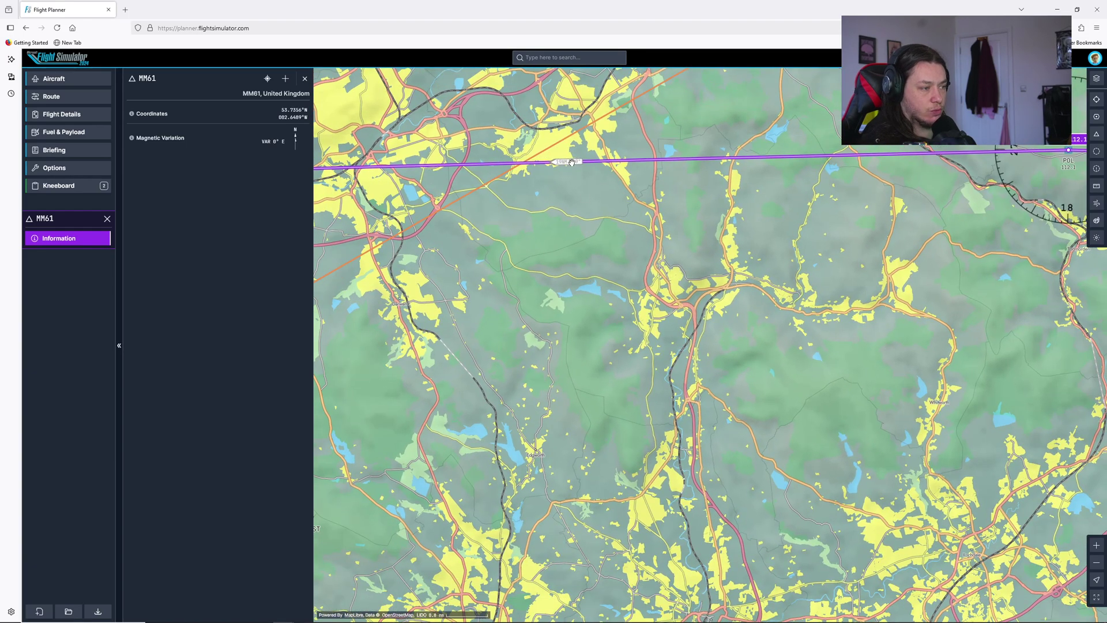
left_click_drag(570, 162, 594, 321)
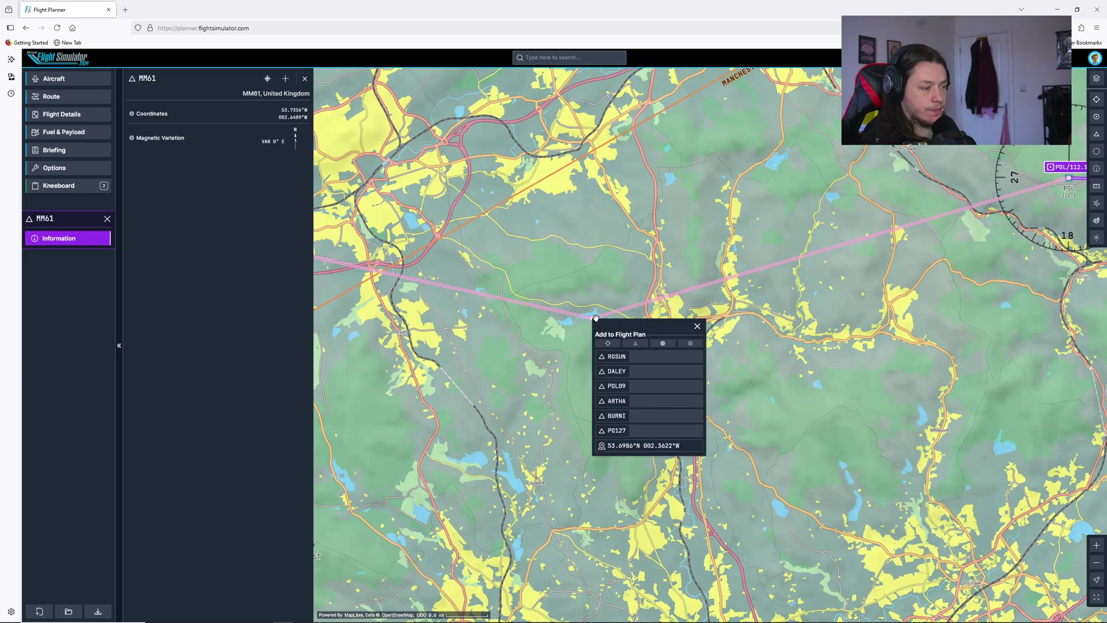
left_click(617, 449)
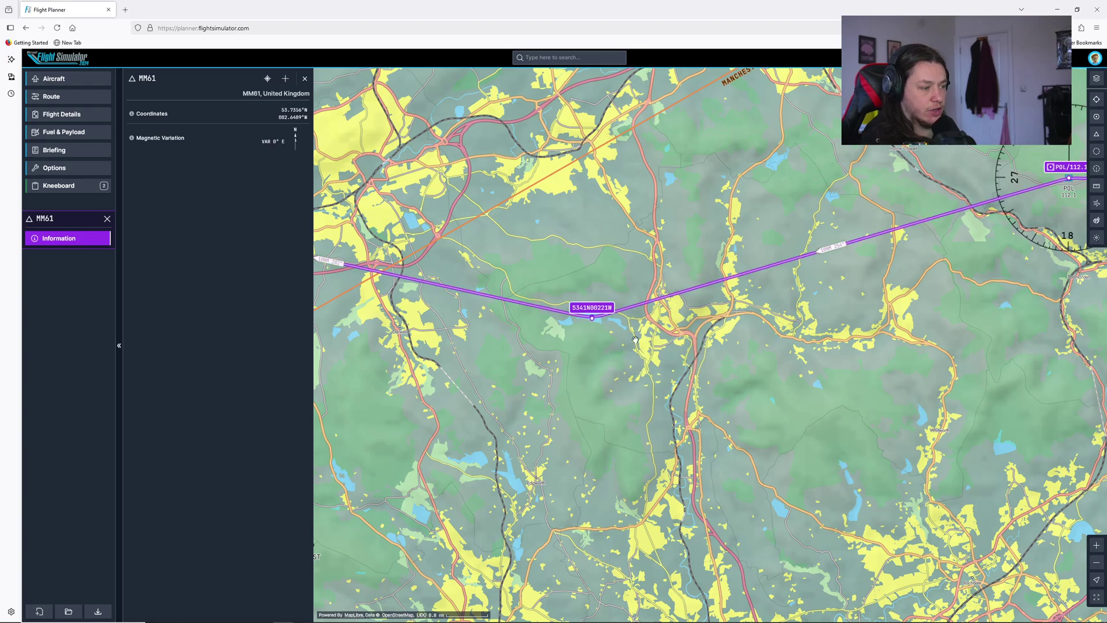
scroll(596, 354, "down", 3)
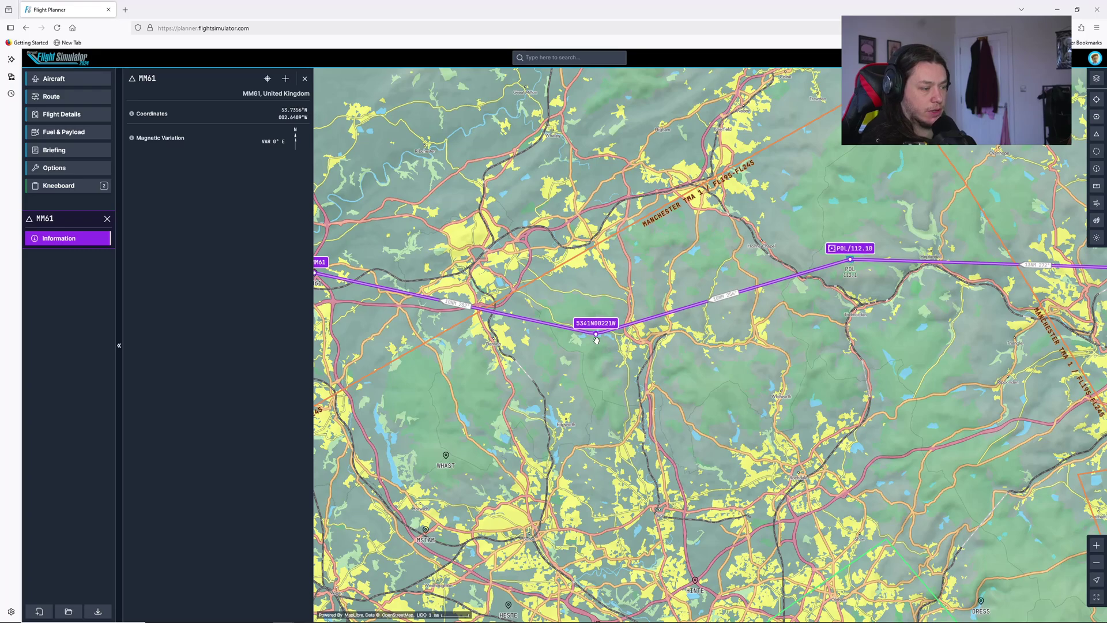
Reroute the final leg west of MM61 through the WTN NDB (337 kHz) just east of Warton.
left_click_drag(560, 349, 782, 339)
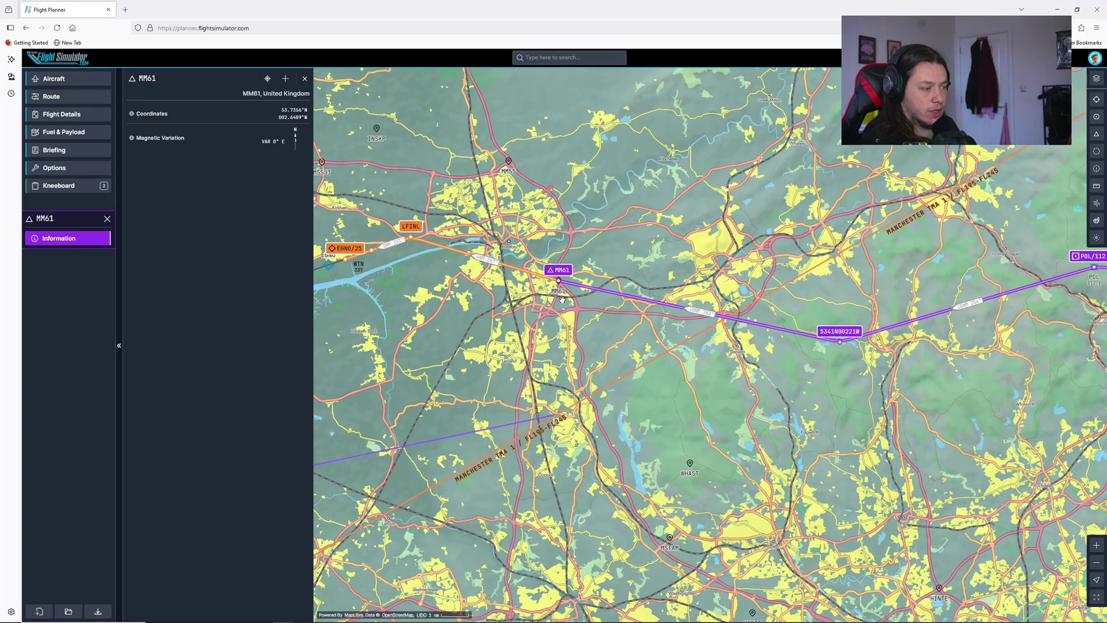
left_click_drag(442, 291, 645, 288)
scroll(672, 280, "up", 3)
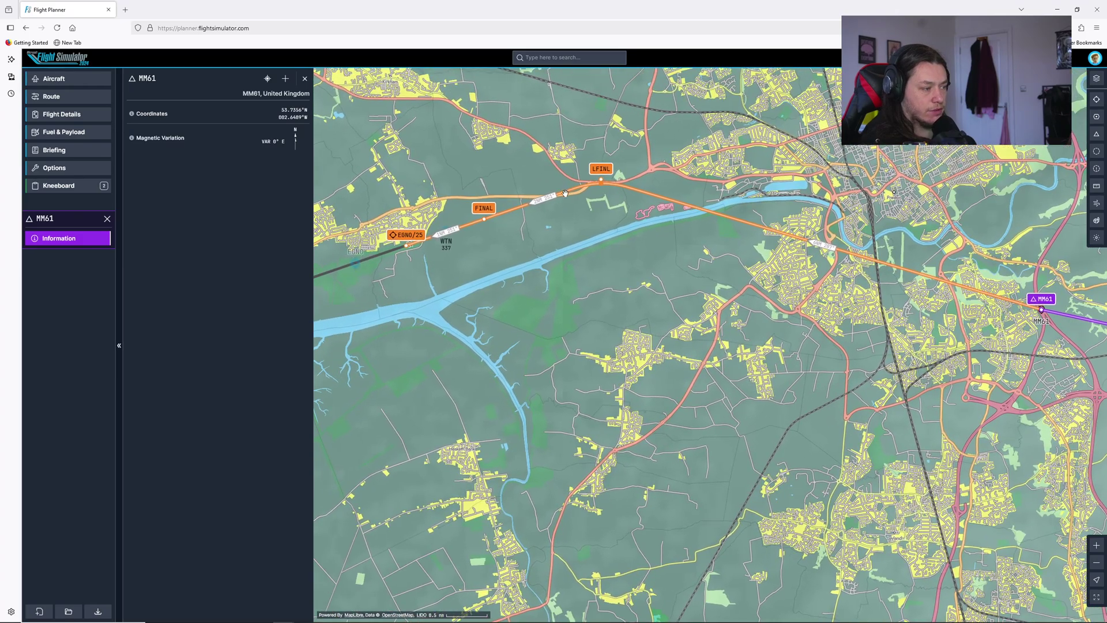
scroll(507, 243, "up", 3)
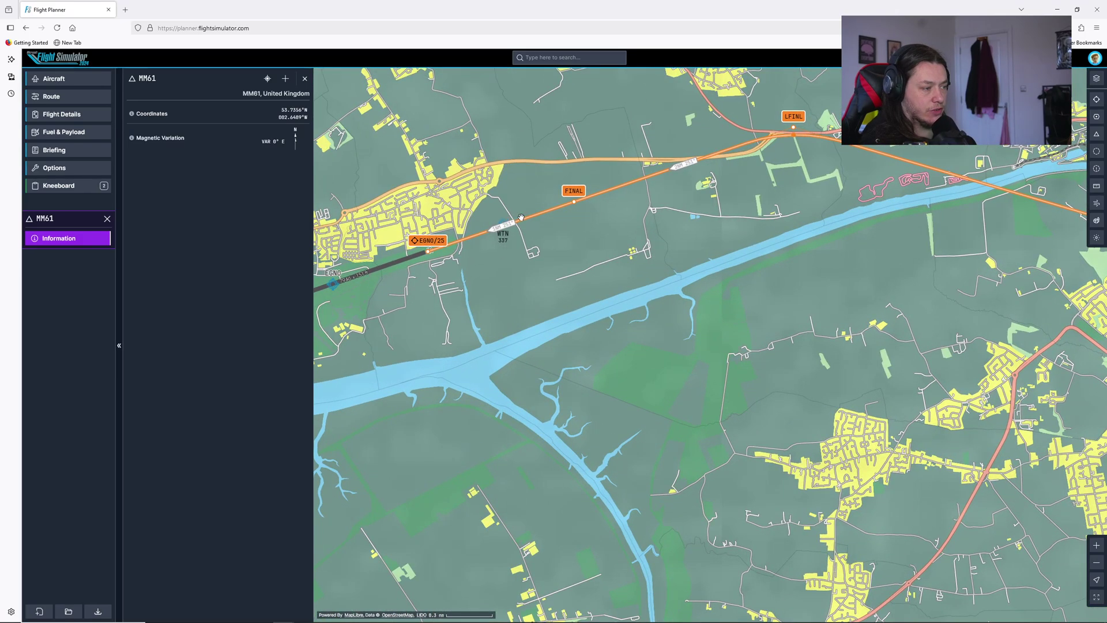
scroll(708, 229, "down", 3)
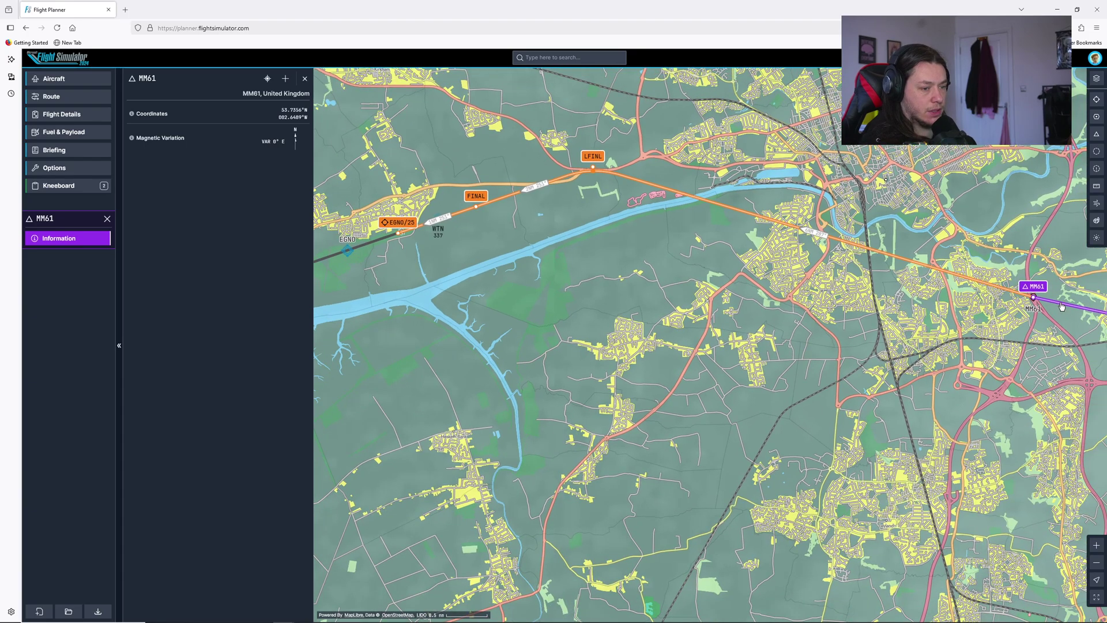
left_click_drag(1062, 306, 1067, 319)
left_click(1064, 318)
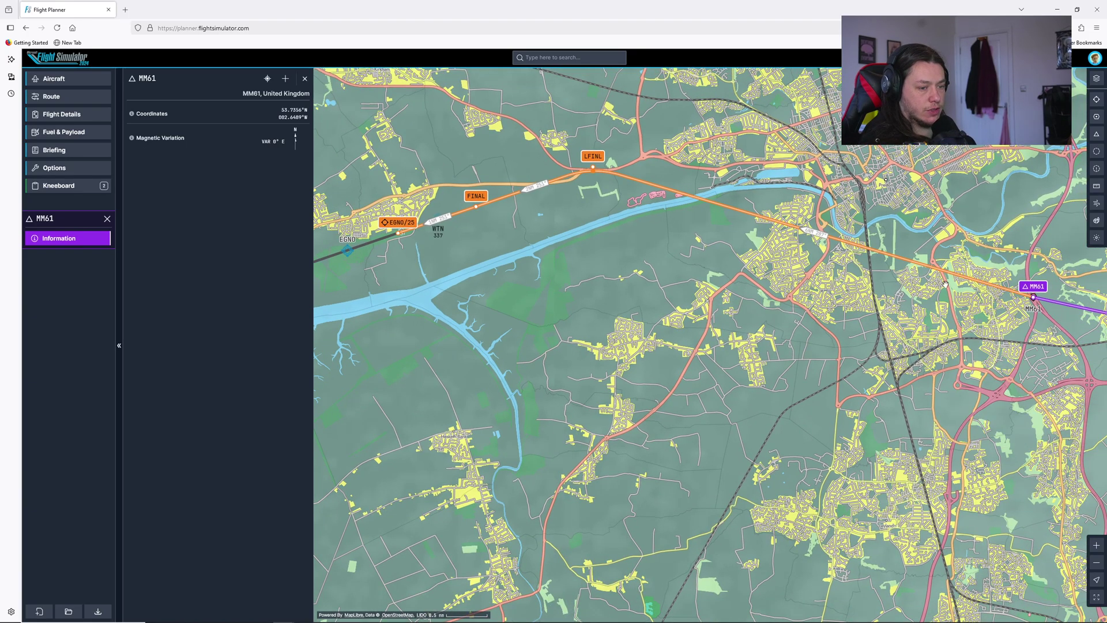
left_click_drag(922, 265, 436, 220)
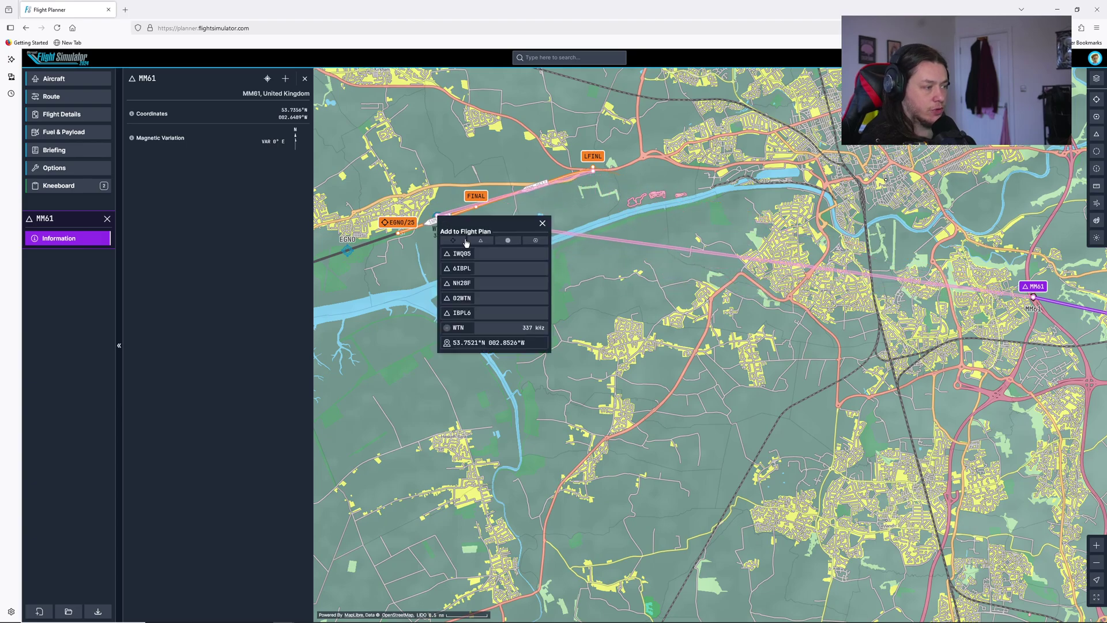
left_click(461, 330)
Inspect the leg from MM61 to WTN and the runway 25 approach on the map, and review the route's waypoint list.
scroll(534, 263, "down", 1)
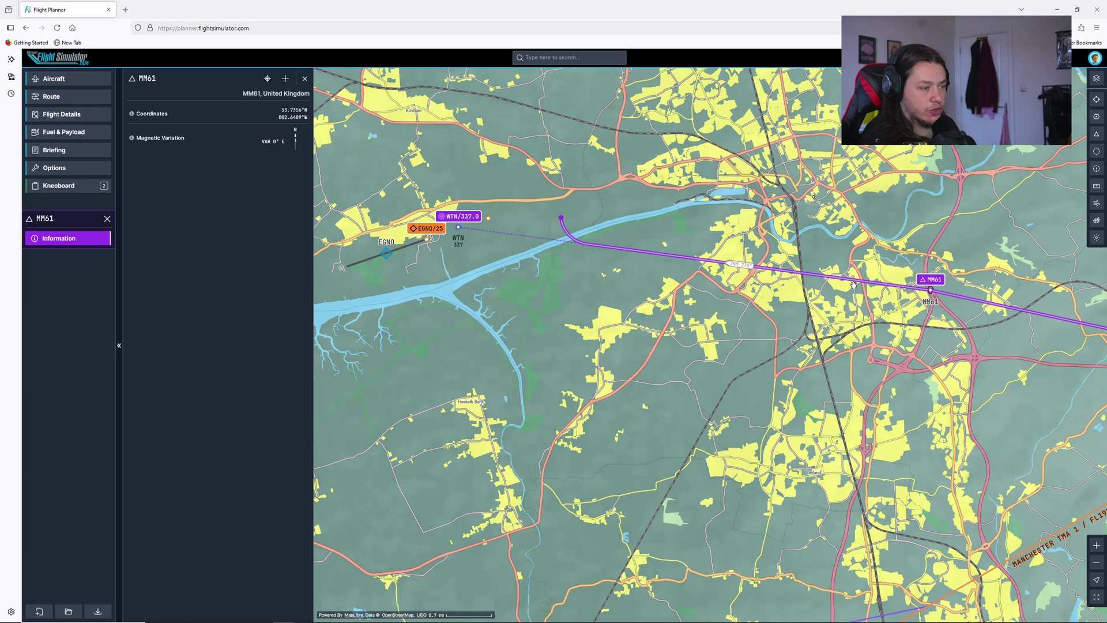
scroll(467, 229, "up", 3)
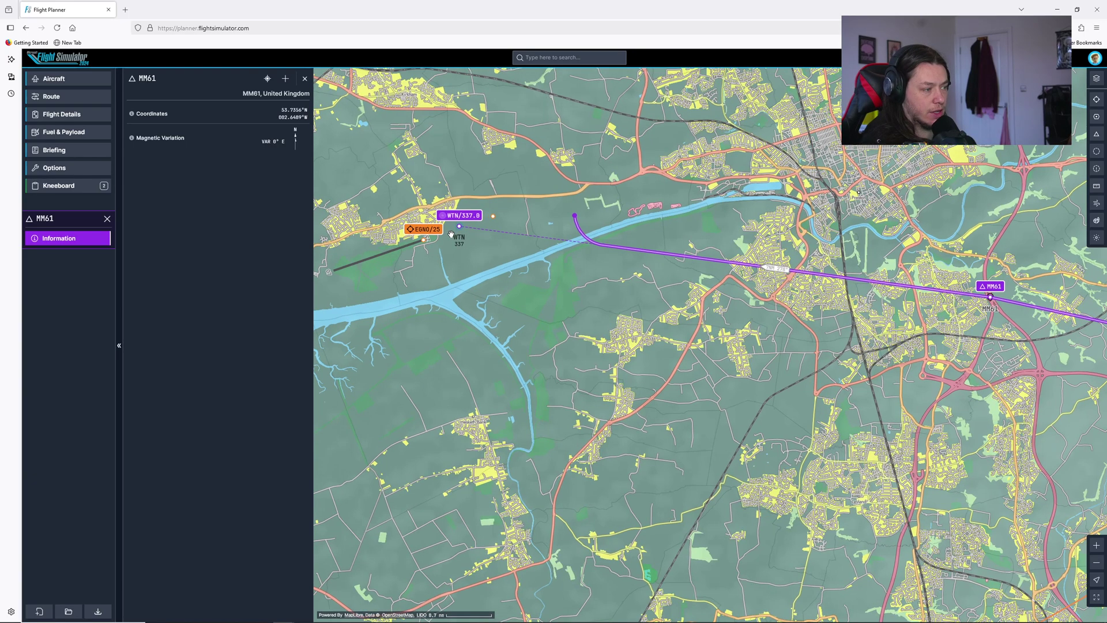
scroll(467, 229, "up", 2)
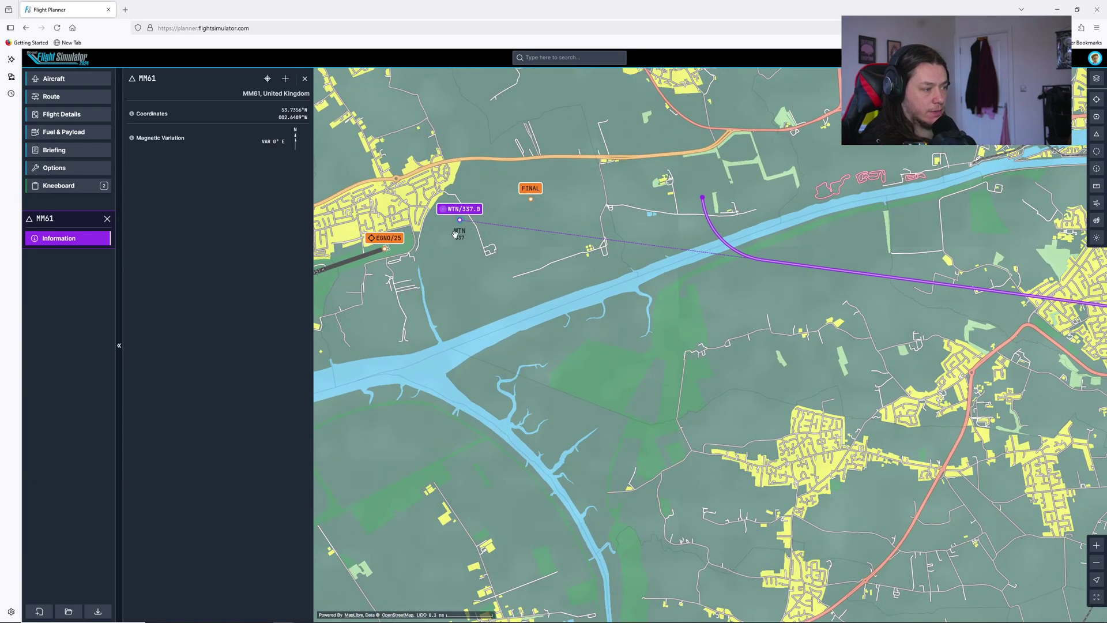
scroll(458, 228, "down", 5)
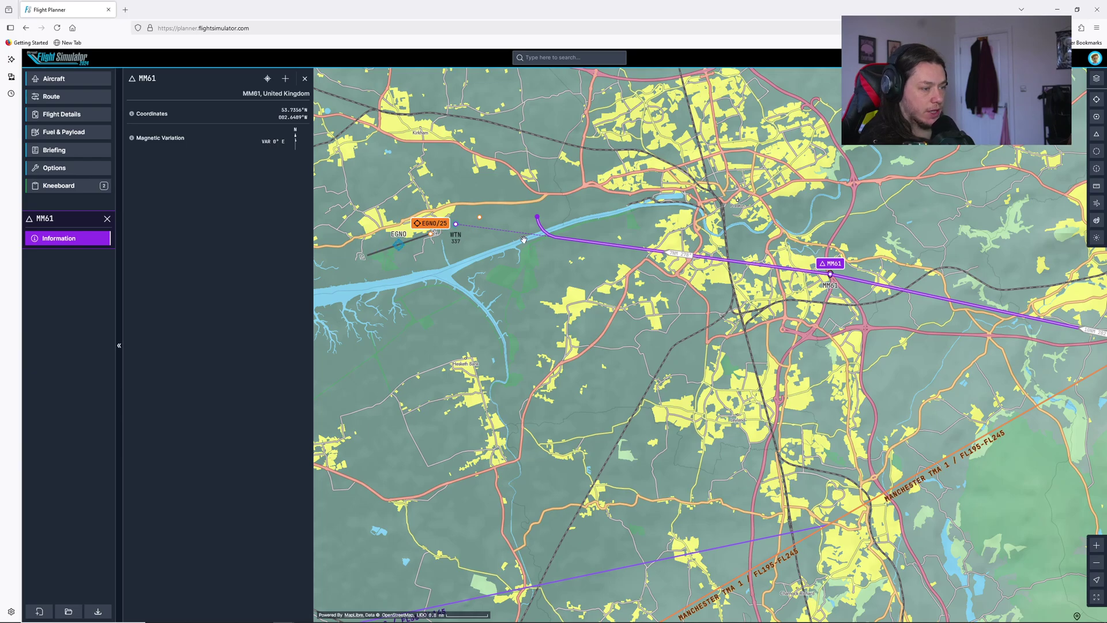
scroll(536, 240, "down", 2)
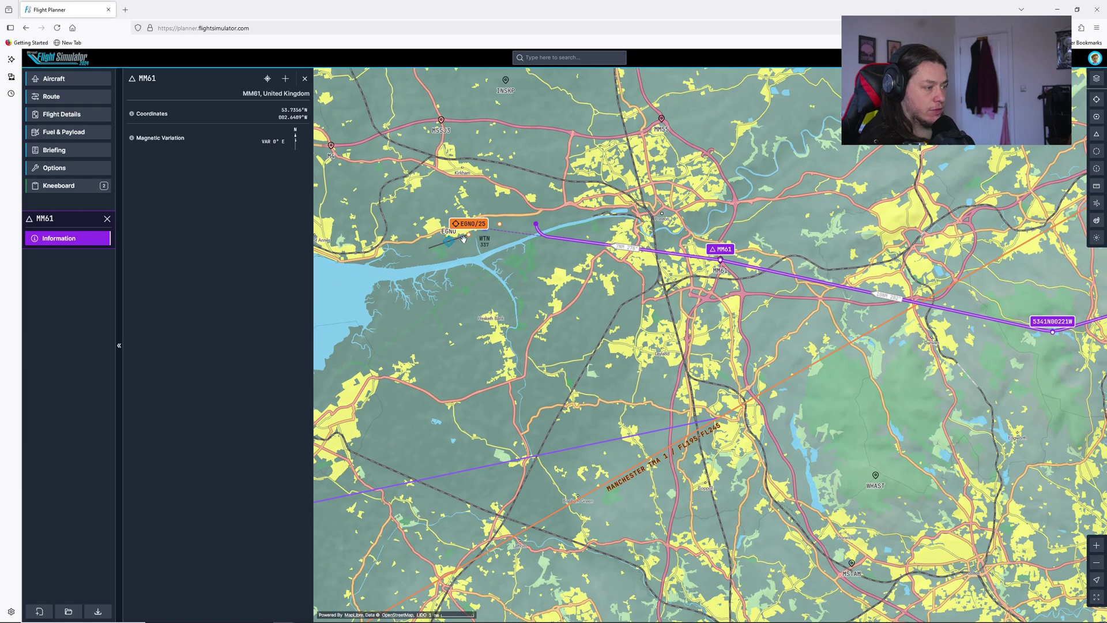
left_click(58, 96)
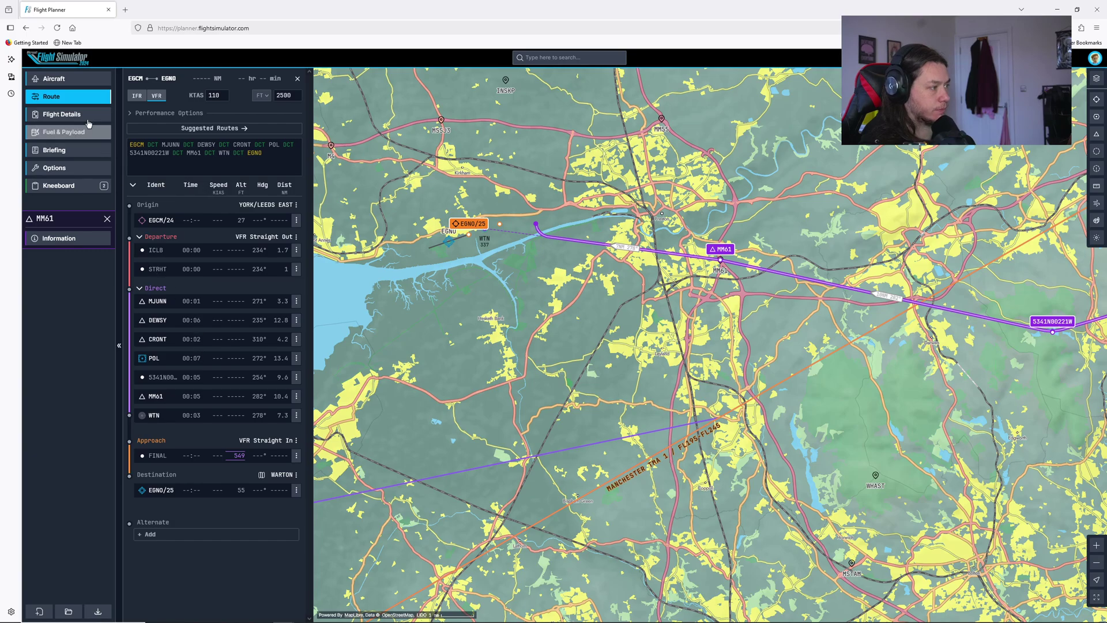
Look through the plan's aircraft selection, flight details, and fuel and payload settings.
left_click(57, 78)
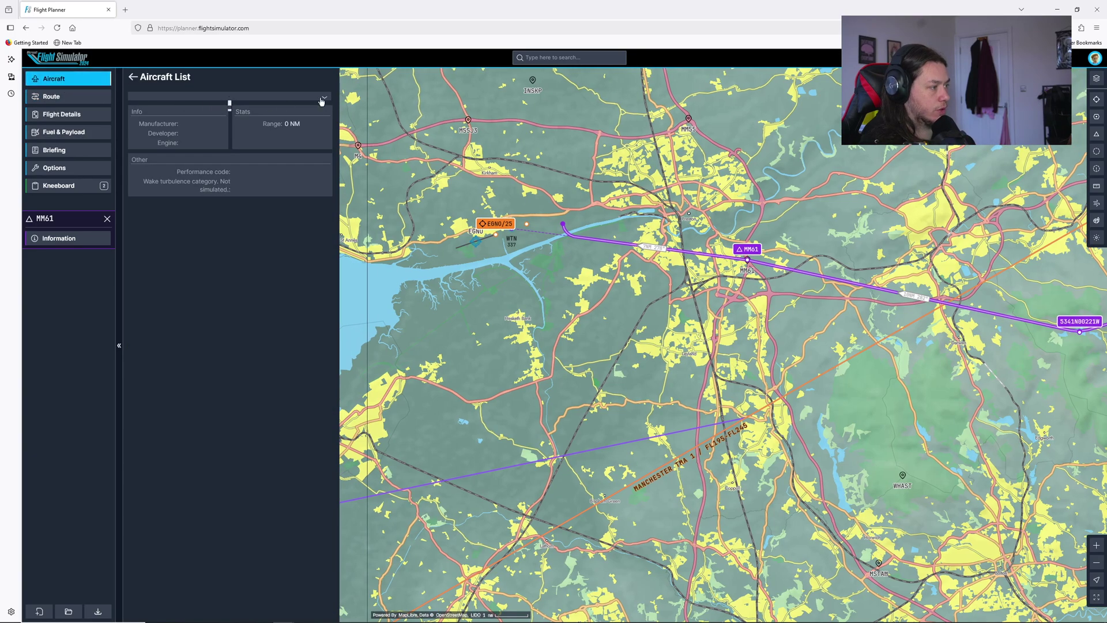
left_click(57, 96)
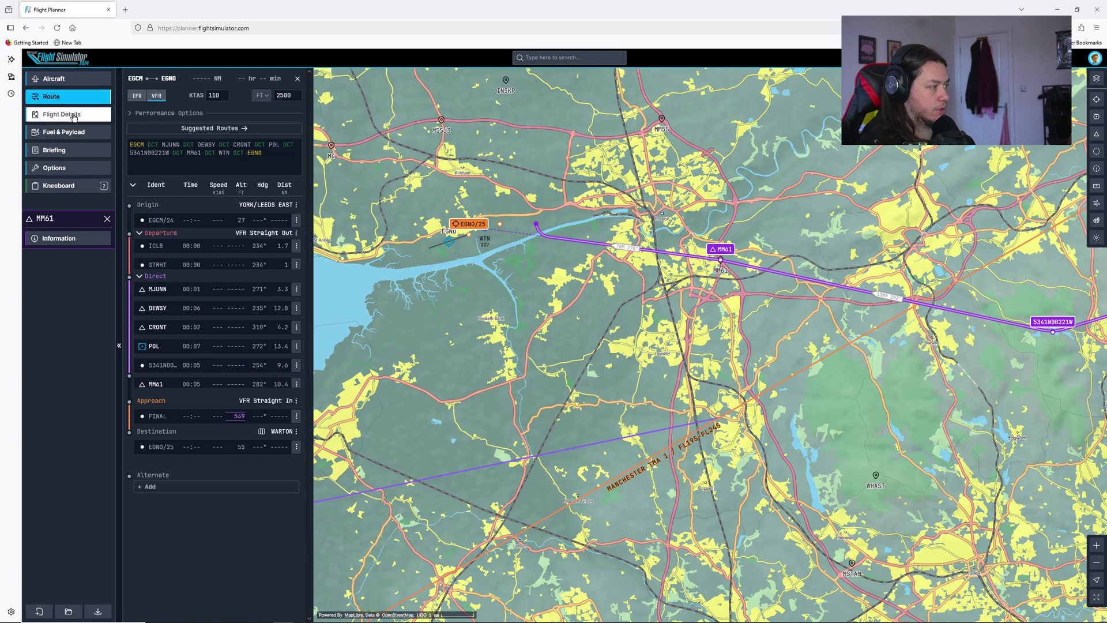
left_click(72, 114)
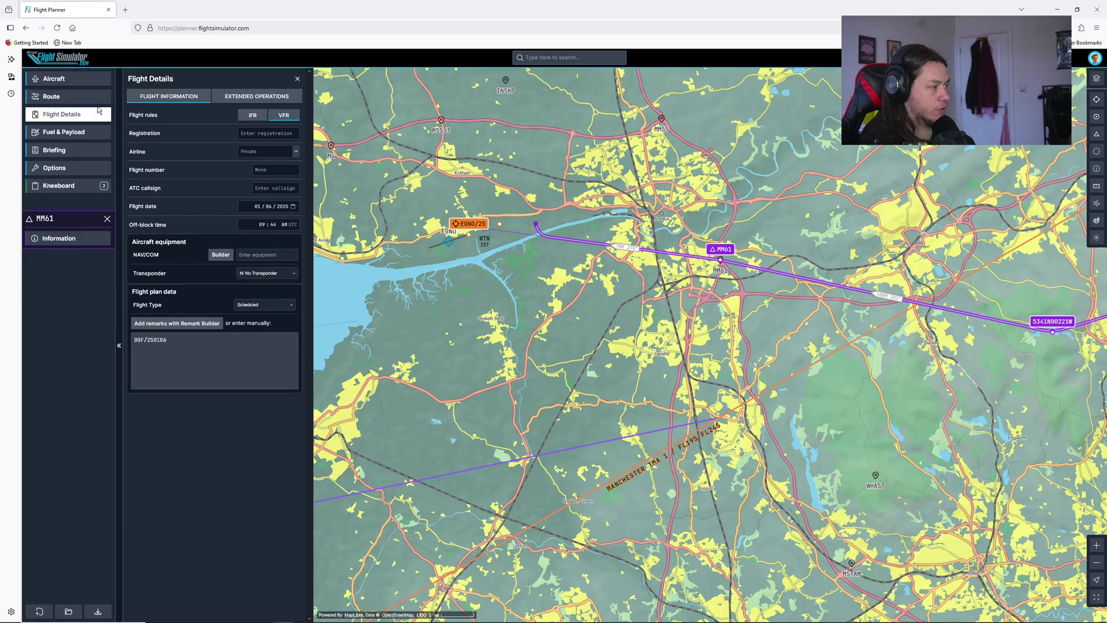
left_click(66, 133)
left_click(197, 134)
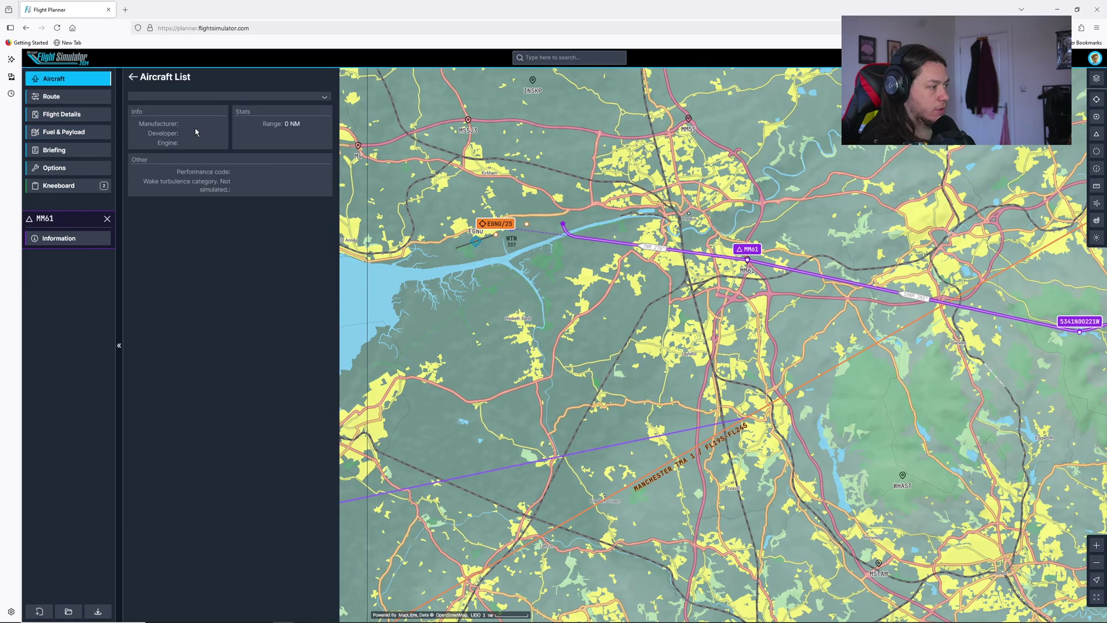
left_click(76, 139)
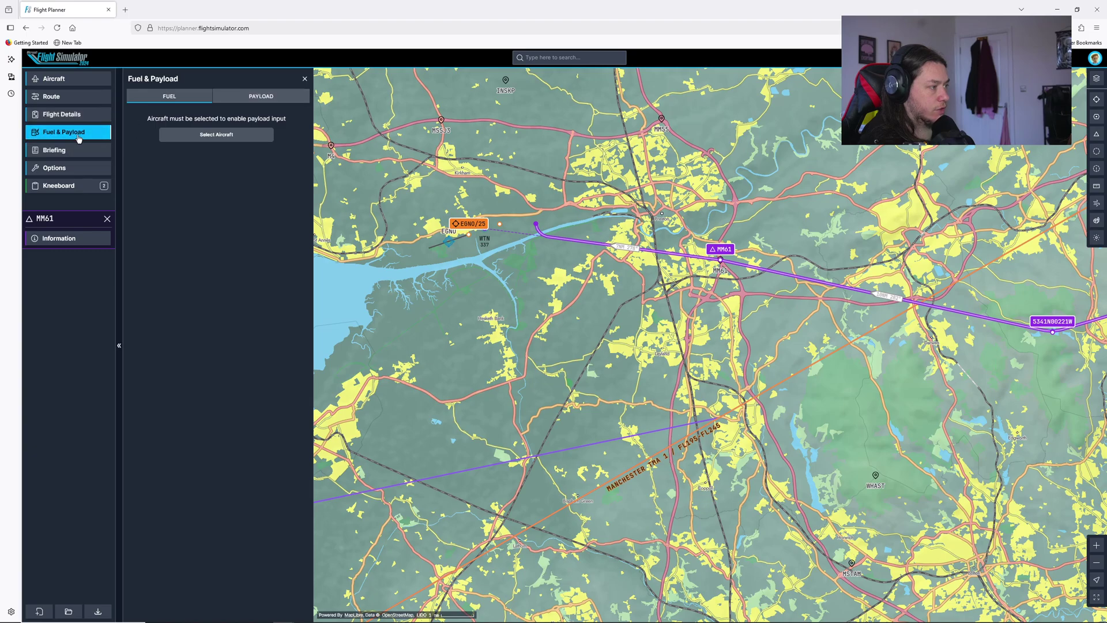
Review the flight briefing's operational flight plan and its navigation log.
left_click(73, 150)
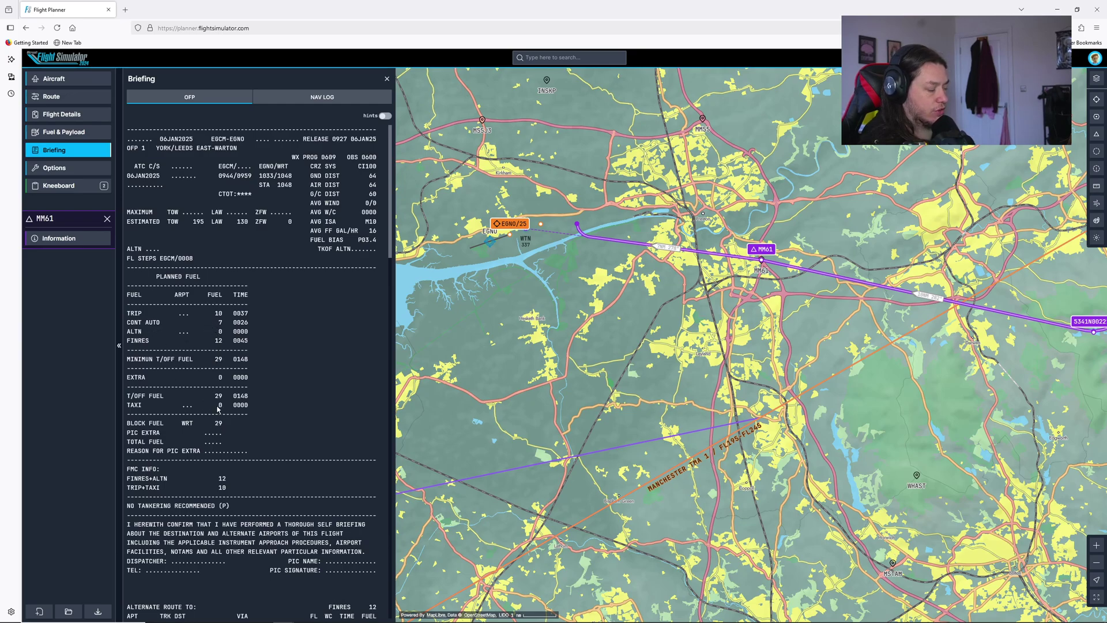
left_click(326, 96)
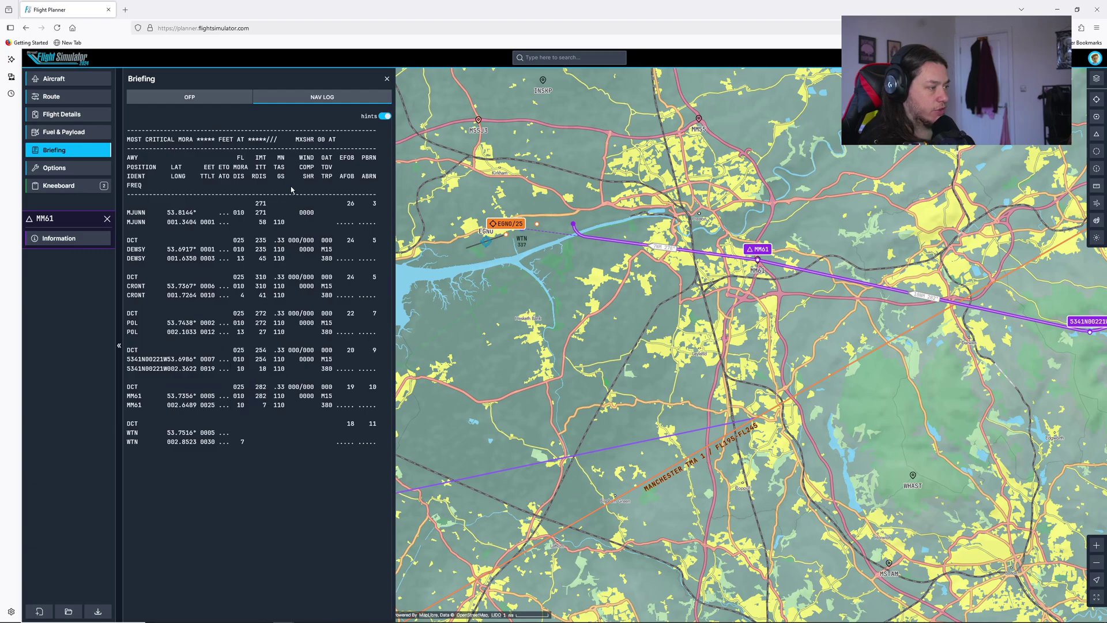
mouse_move(309, 215)
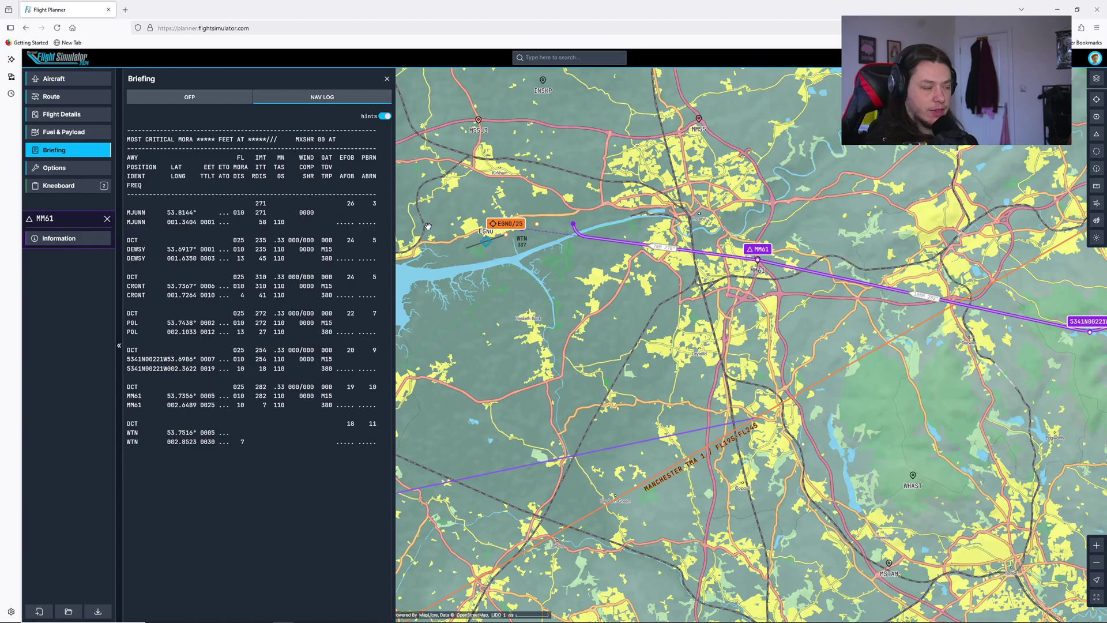
scroll(689, 303, "down", 3)
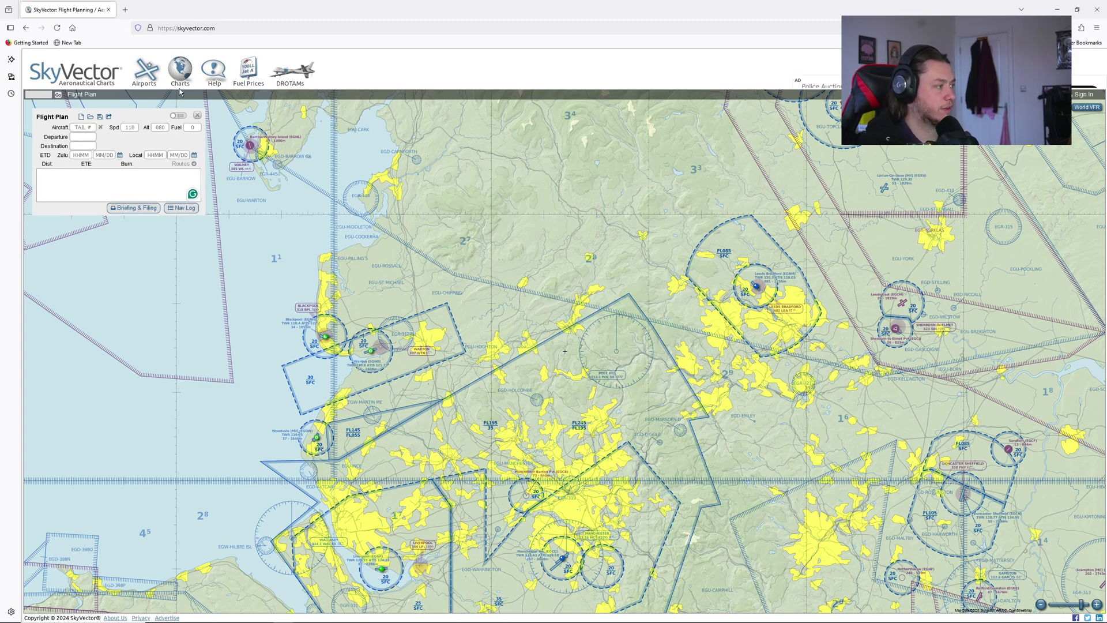
Switch to SkyVector and set the flight plan's speed to 110 and altitude to 025.
left_click(79, 136)
left_click(129, 127)
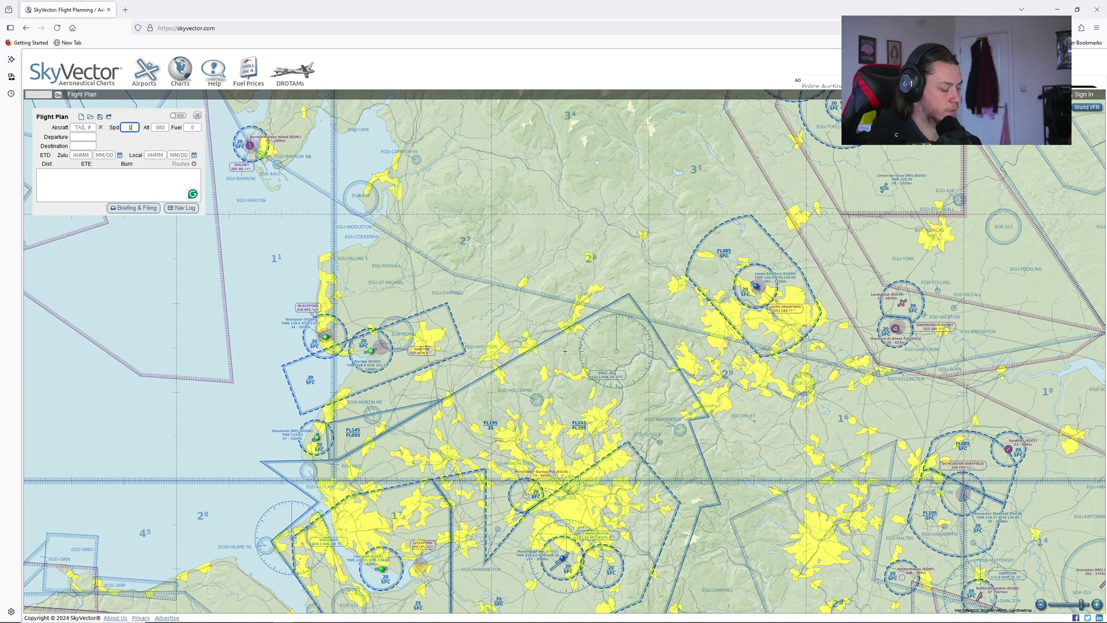
left_click(160, 127)
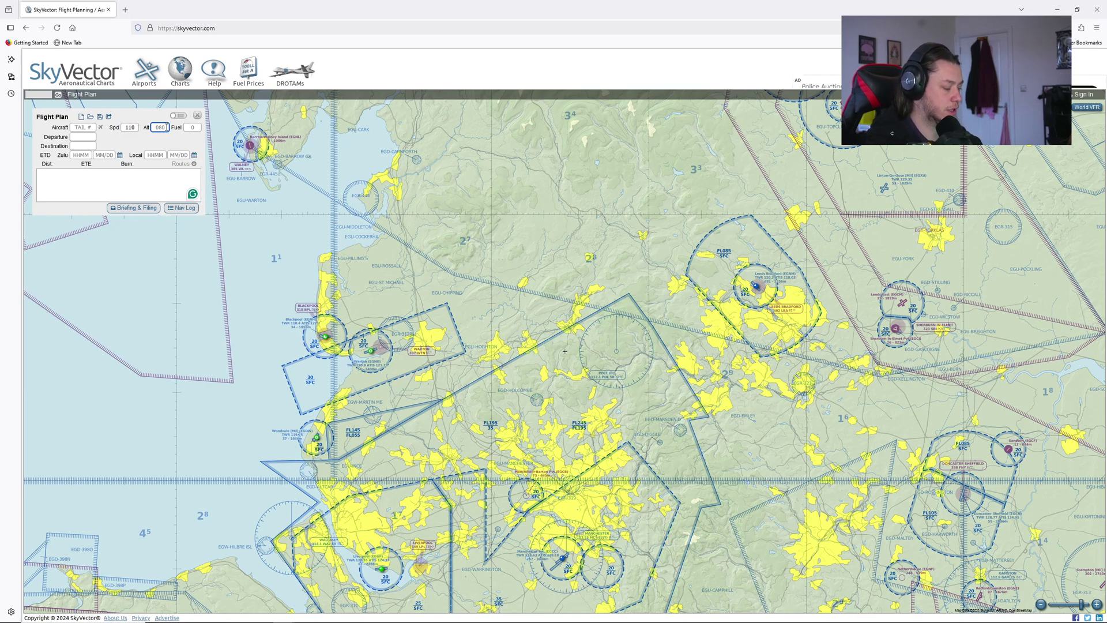
Place SkyVector beside the Flight Planner and set its departure to EGCM and destination to EGNO.
left_click(84, 138)
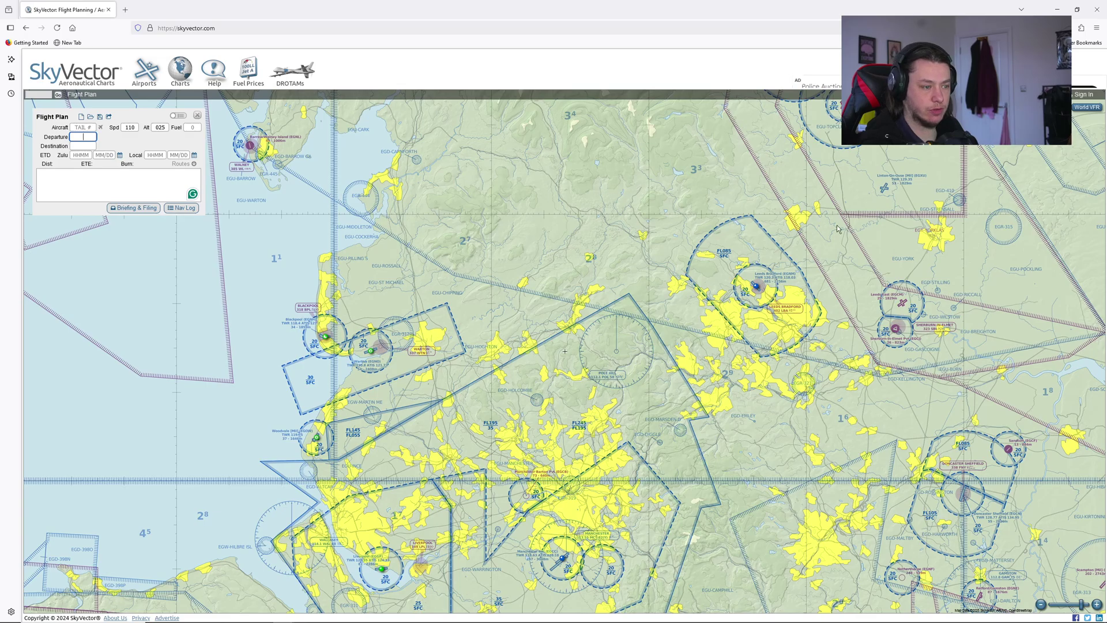
left_click_drag(791, 10, 0, 132)
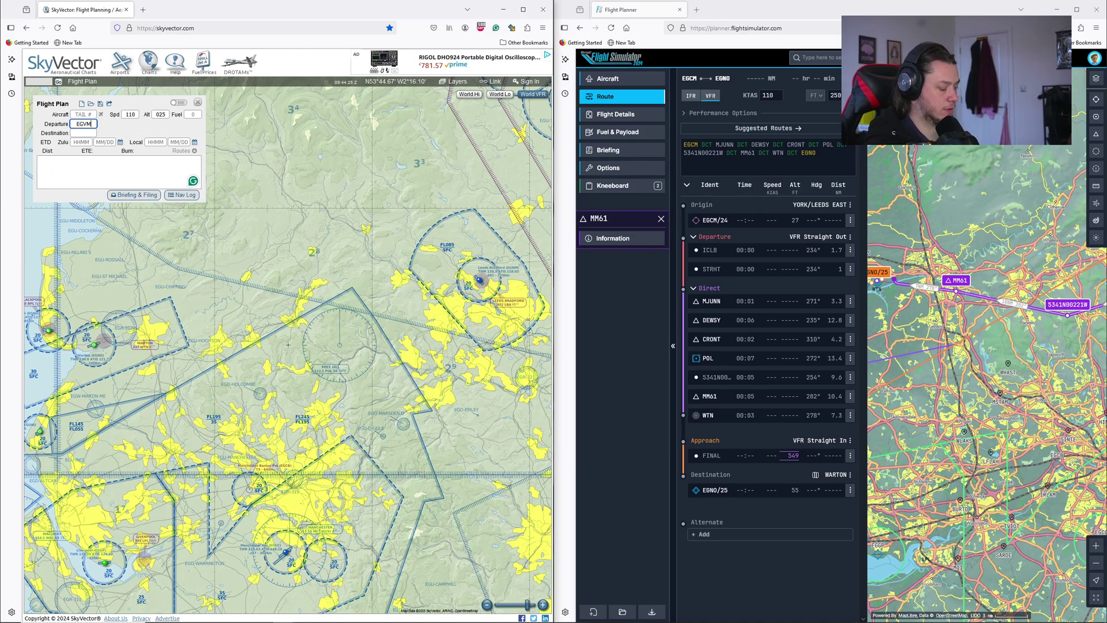
key("Return")
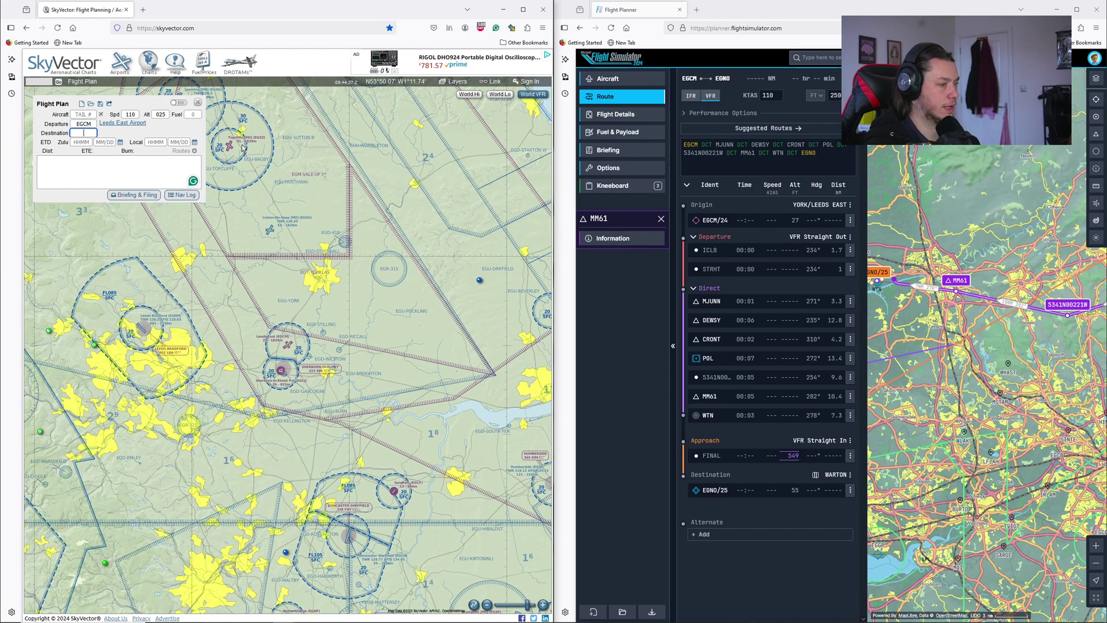
left_click(84, 133)
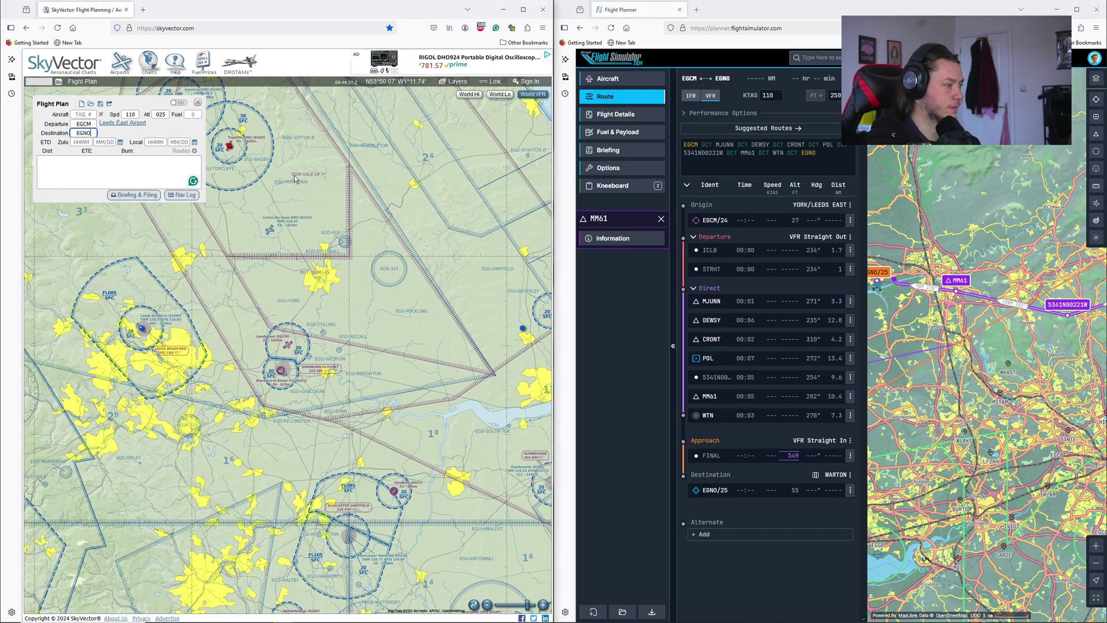
type("EGNO")
key("Return")
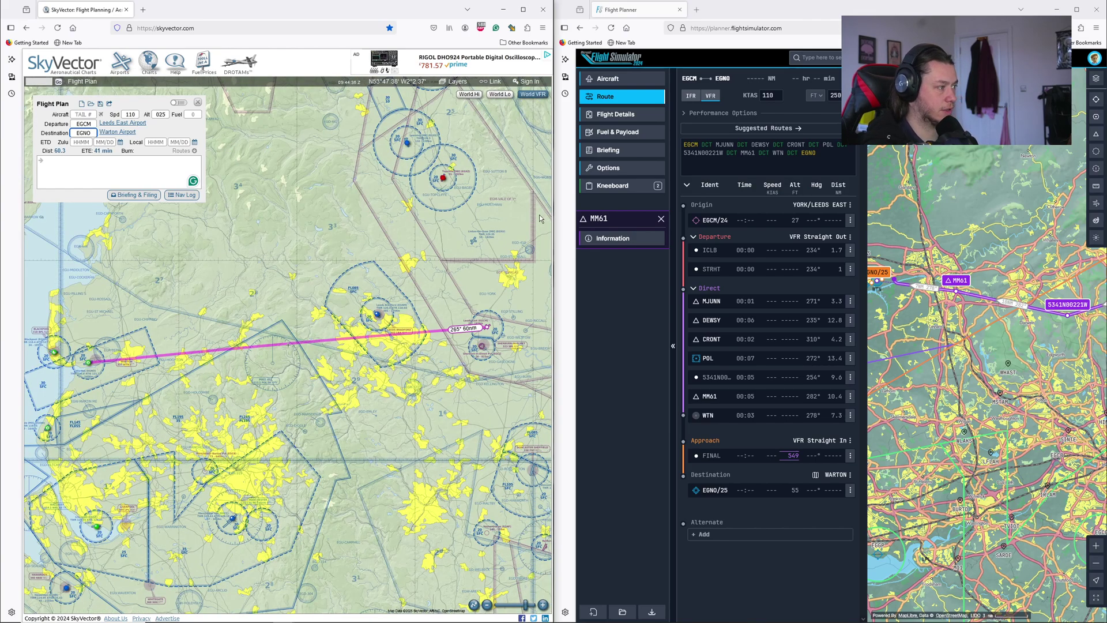
Copy the complete EGCM to EGNO route string from the Flight Planner.
left_click(778, 140)
left_click(843, 160)
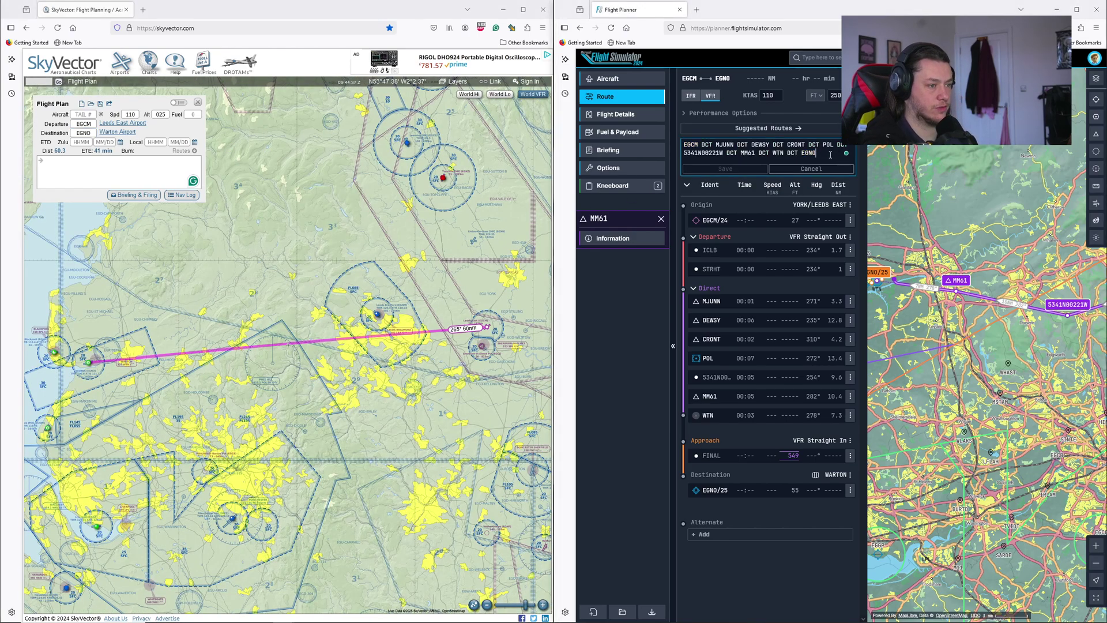
left_click_drag(830, 154, 681, 146)
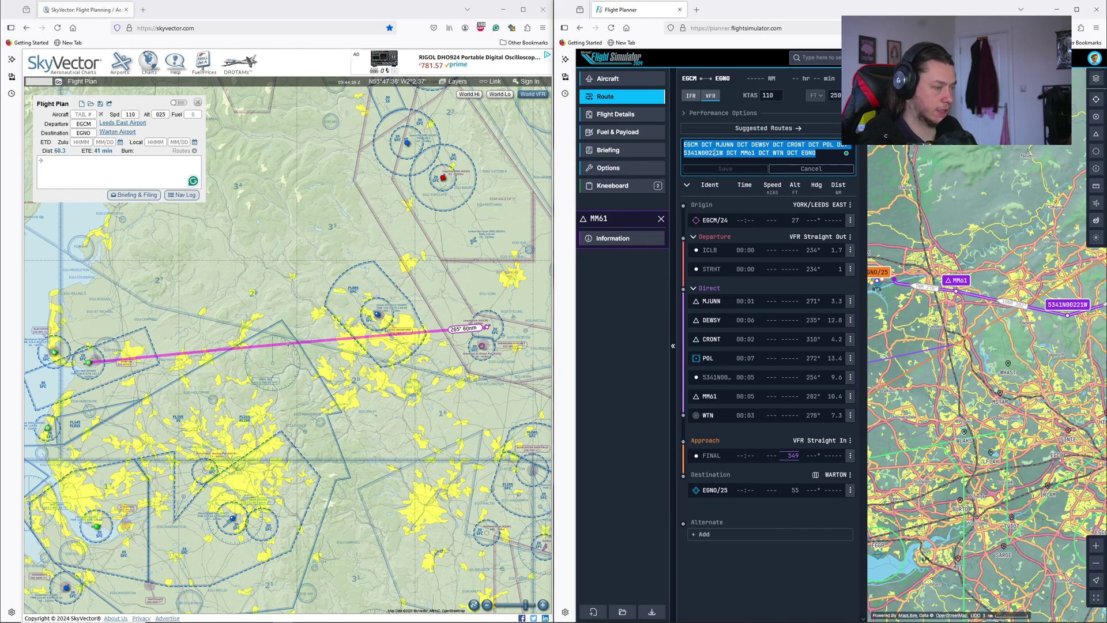
right_click(753, 153)
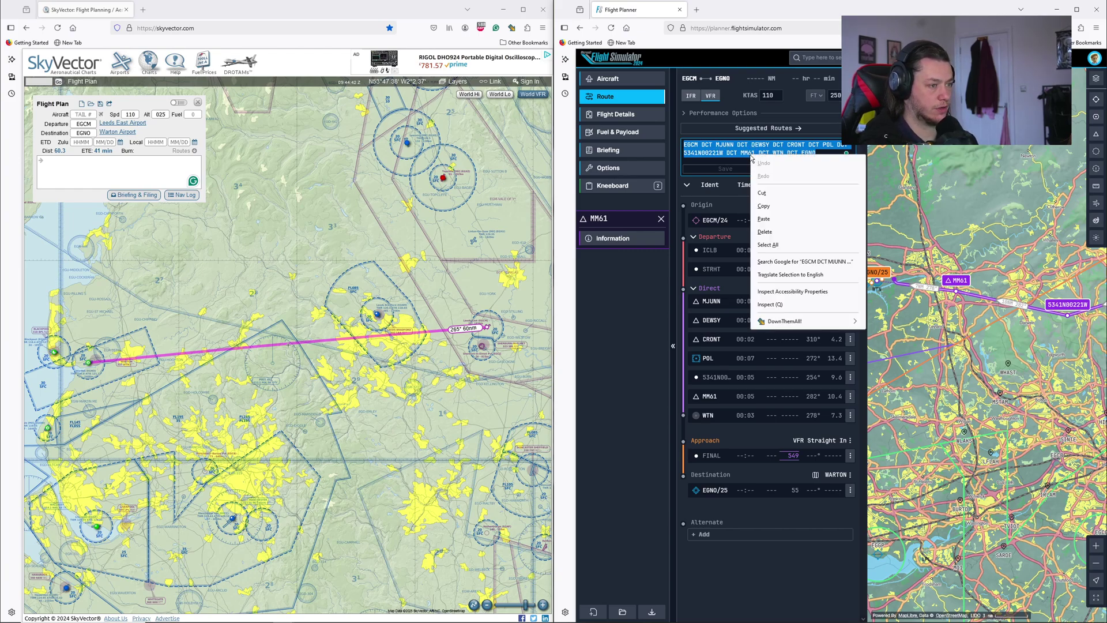
left_click(767, 207)
Paste the copied route into the SkyVector flight plan, apply it, and check the resulting track near Leeds Bradford.
left_click(266, 194)
left_click(90, 165)
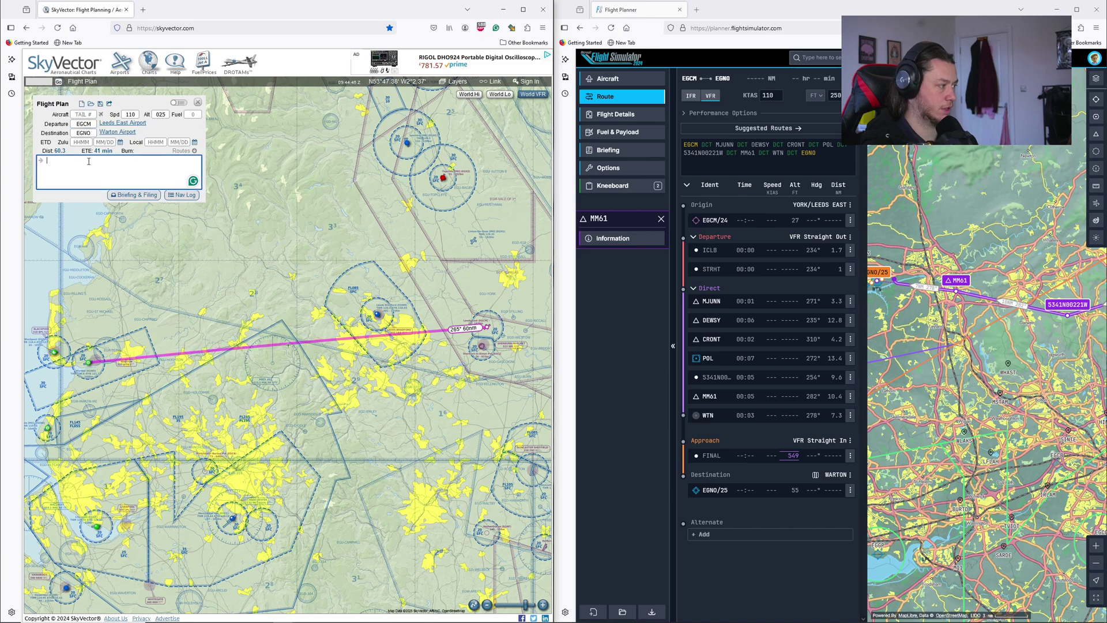
right_click(90, 165)
left_click(103, 227)
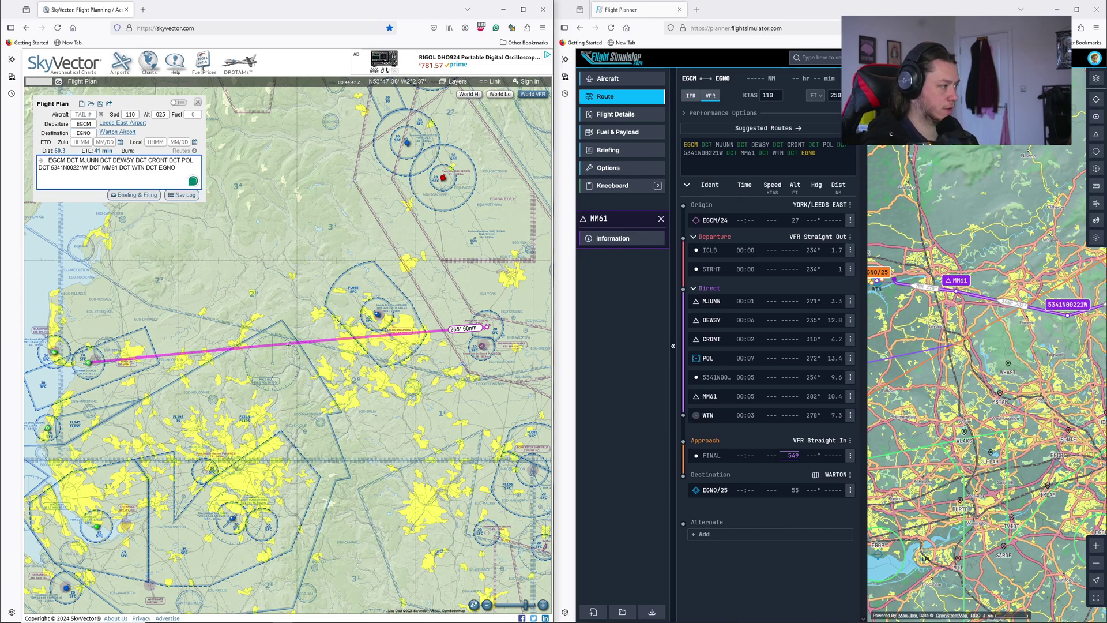
key("Return")
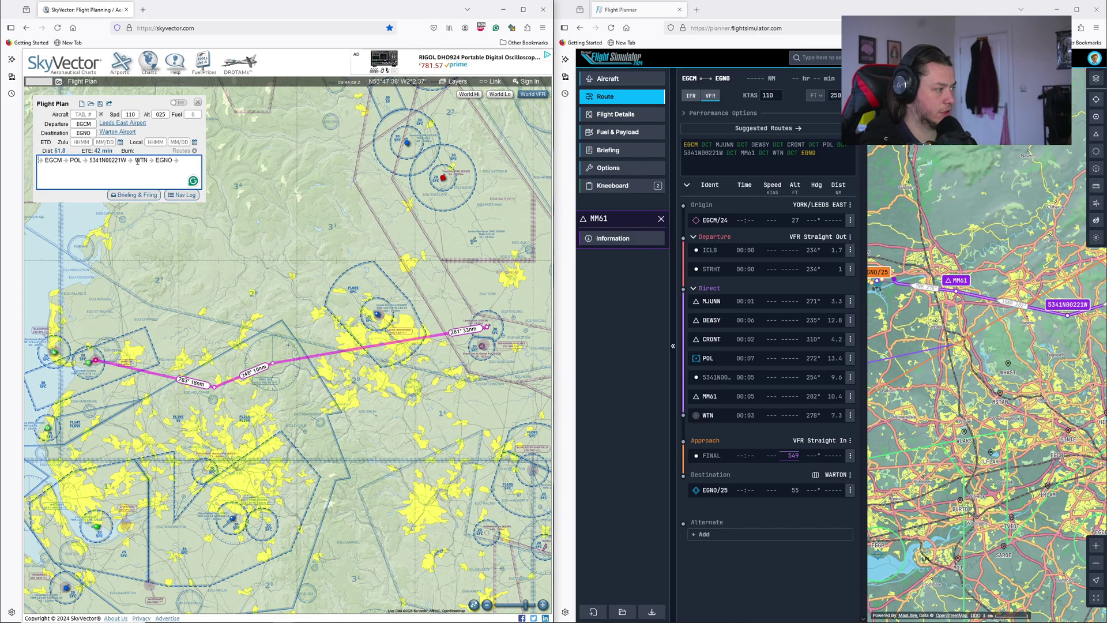
scroll(430, 355, "up", 3)
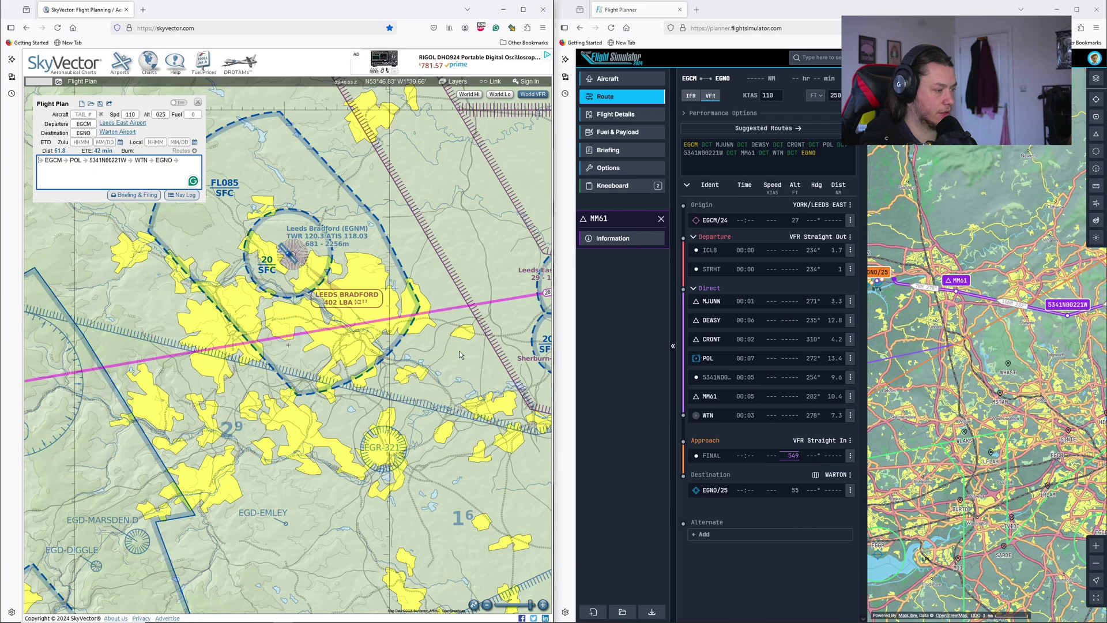
Bend SkyVector's first leg west of Leeds East onto a new GPS waypoint at 534833N0012034W, between EGCM and POL.
left_click(386, 347)
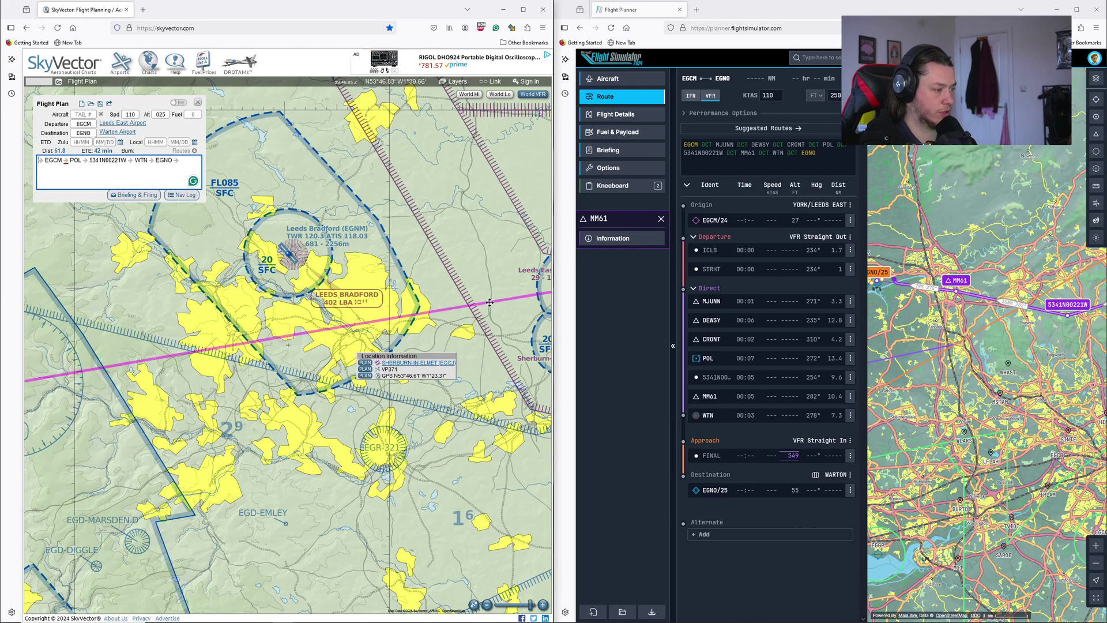
left_click_drag(486, 311, 401, 361)
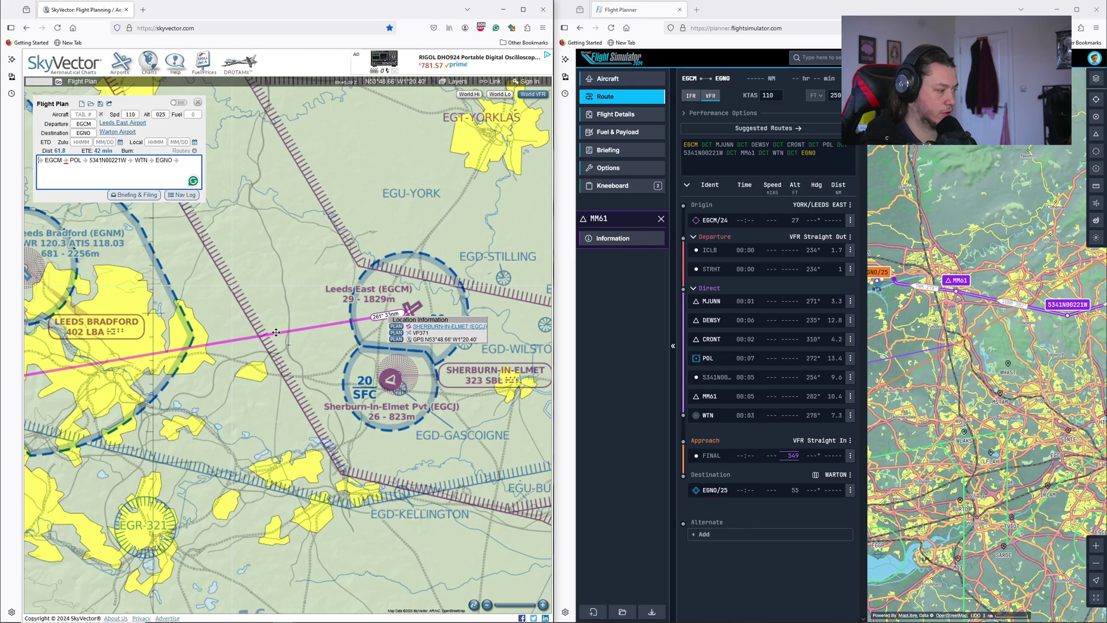
left_click_drag(276, 333, 286, 348)
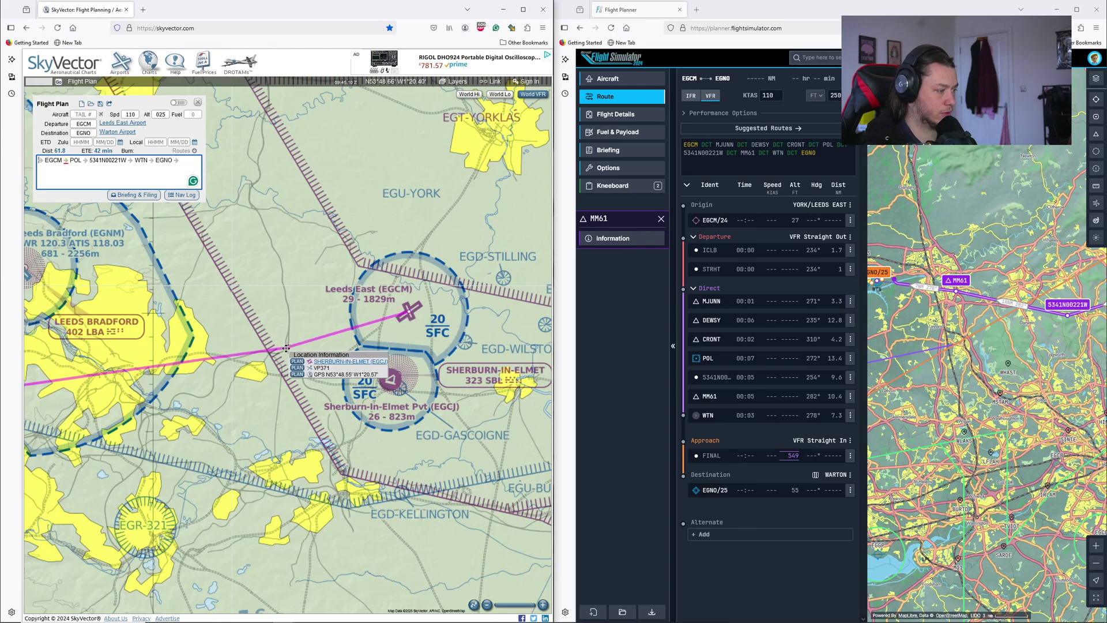
left_click(298, 376)
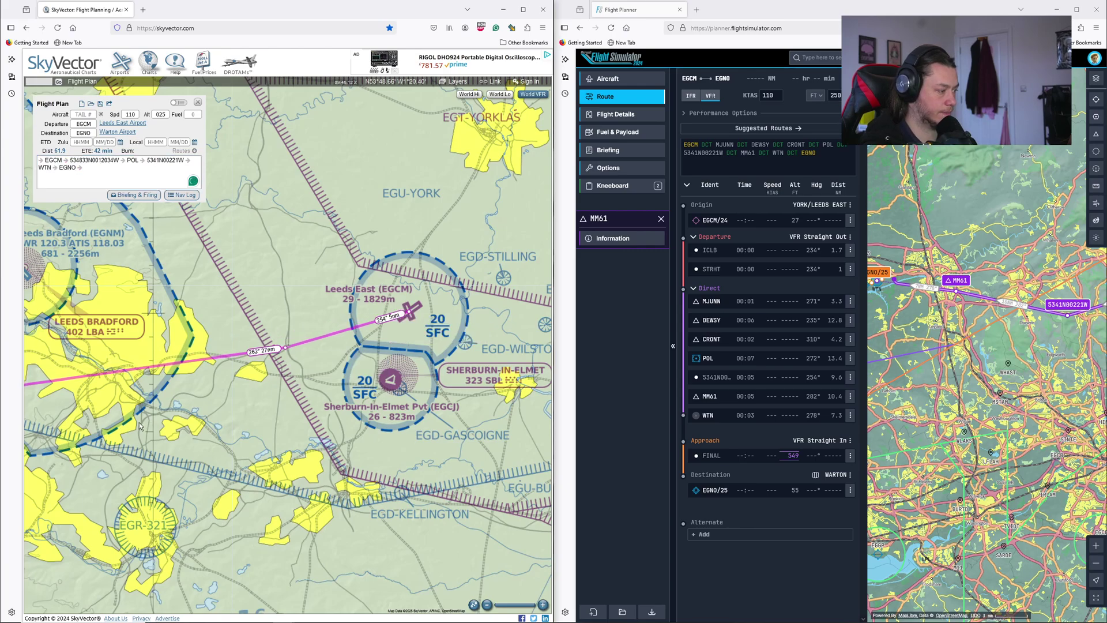
Insert a GPS waypoint at 534135N0013809W before POL so the SkyVector route passes south of the Leeds Bradford zone.
left_click_drag(140, 427, 323, 295)
left_click_drag(294, 252, 262, 387)
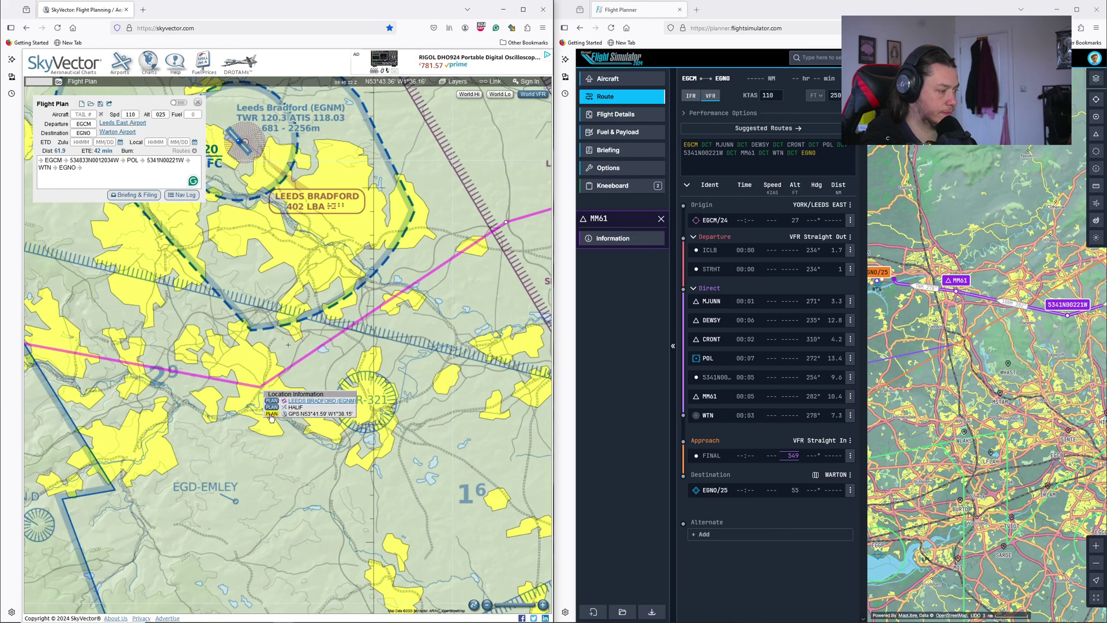
left_click(272, 413)
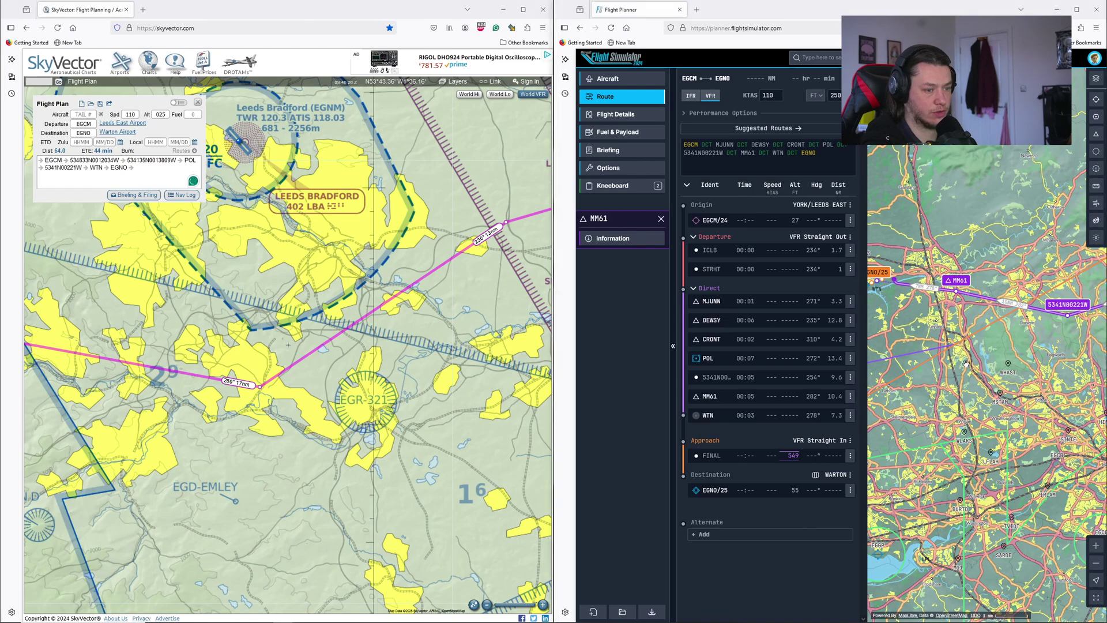
Compare the Flight Planner's DEWSY and CRONT legs, and insert a matching SkyVector waypoint at 534415N0014341W before POL.
left_click_drag(1006, 363, 900, 386)
left_click_drag(1050, 323, 833, 319)
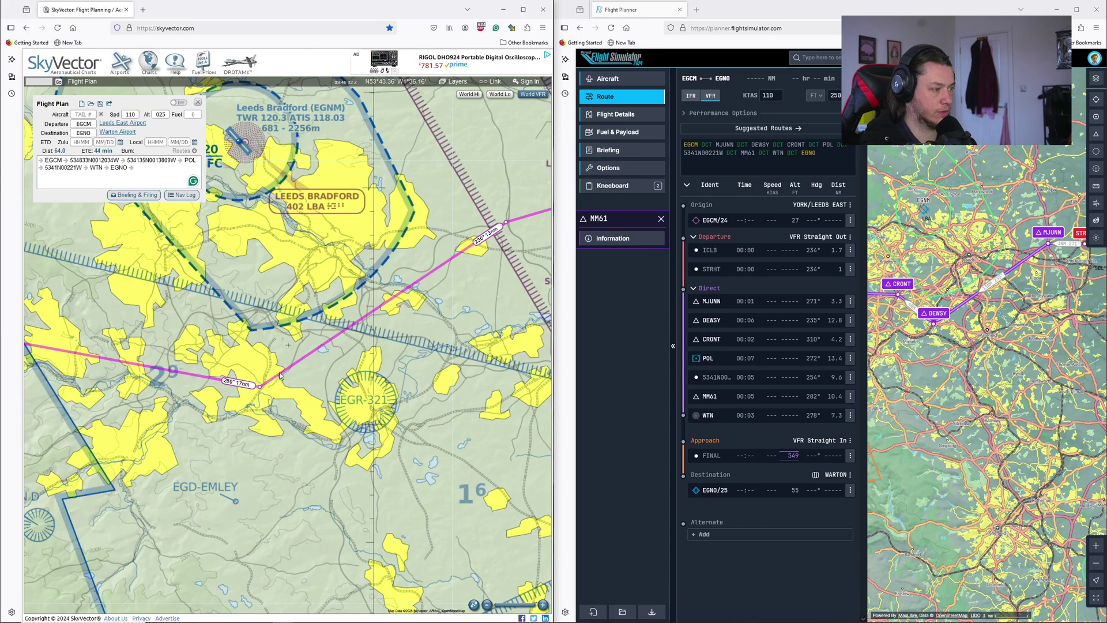
left_click_drag(280, 375, 481, 363)
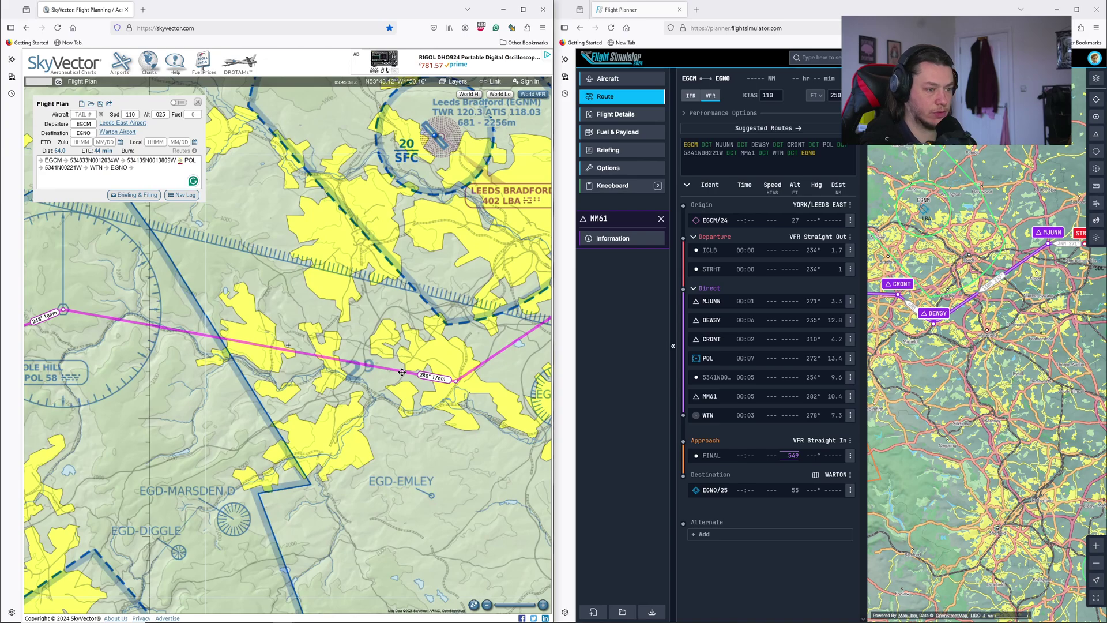
scroll(931, 354, "down", 5)
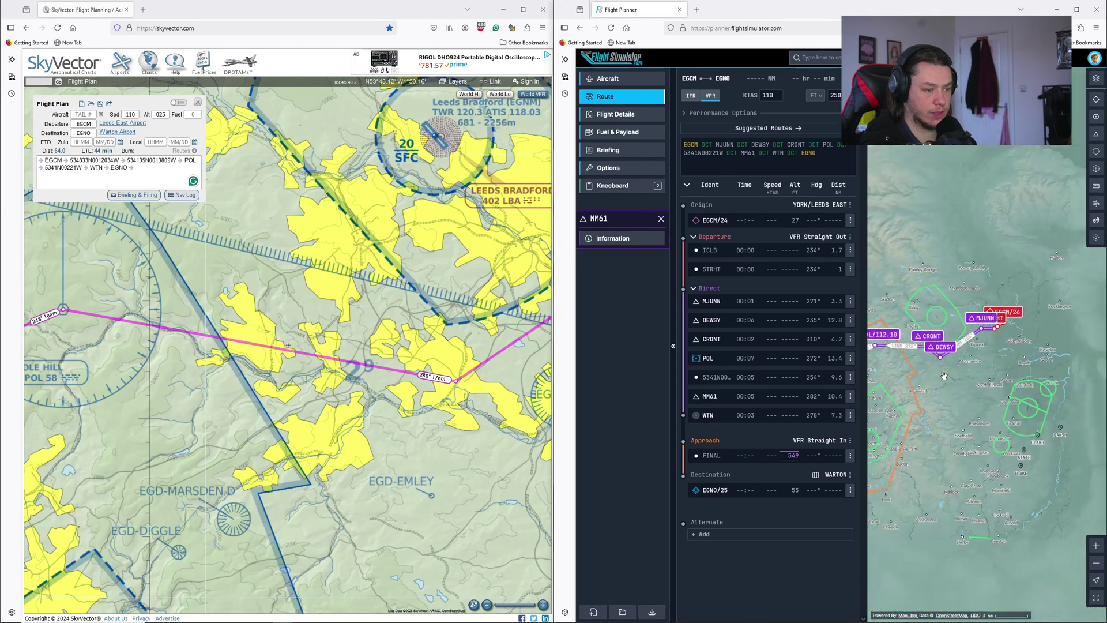
scroll(931, 354, "up", 3)
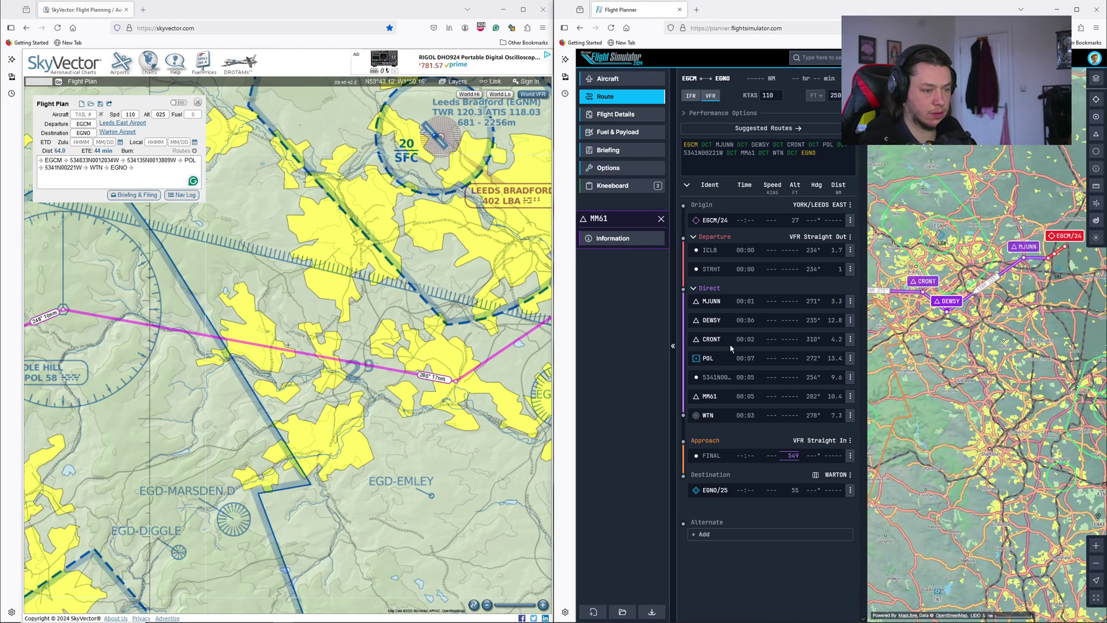
left_click_drag(377, 367, 383, 318)
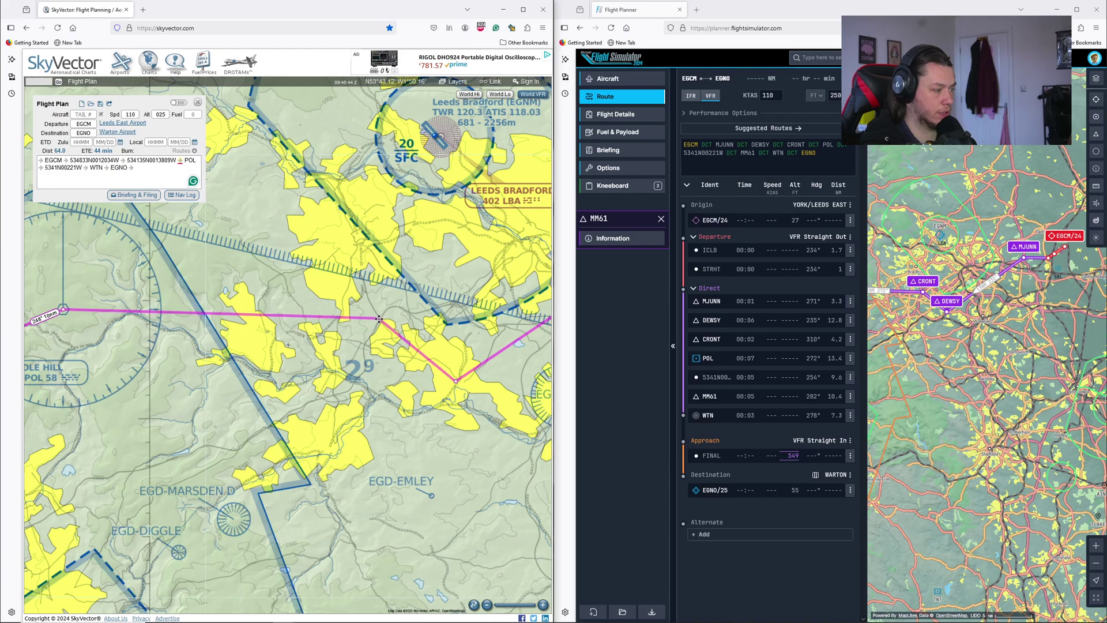
left_click(390, 345)
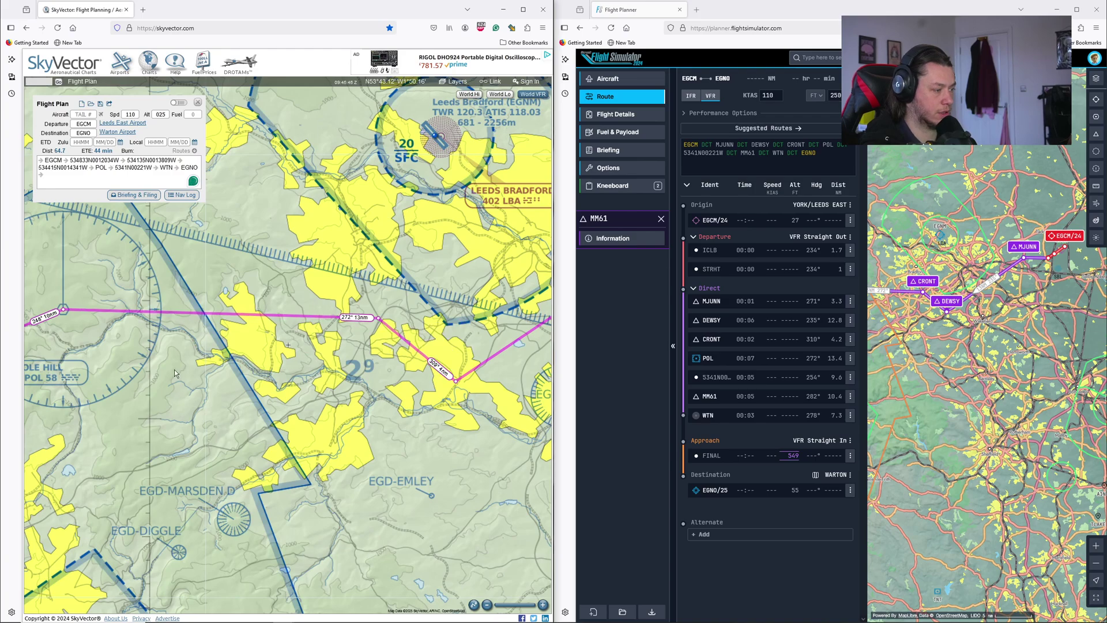
Collapse the Flight Planner's sidebar and close the route details so the map shows the western waypoints towards EGNO.
scroll(542, 323, "down", 2)
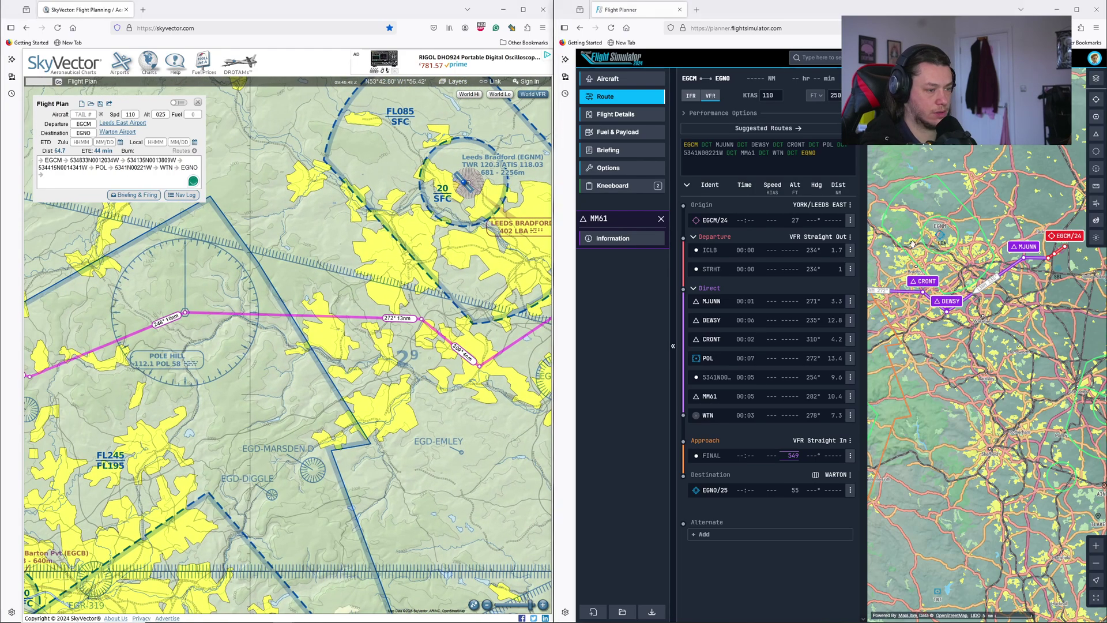
left_click(672, 346)
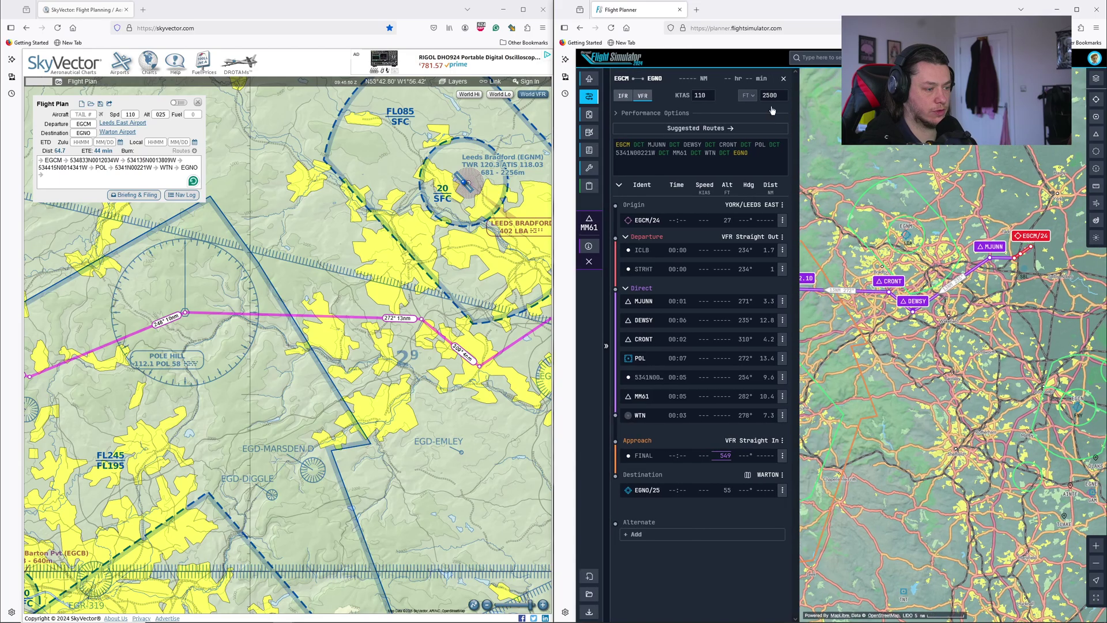
left_click(783, 78)
scroll(841, 294, "down", 2)
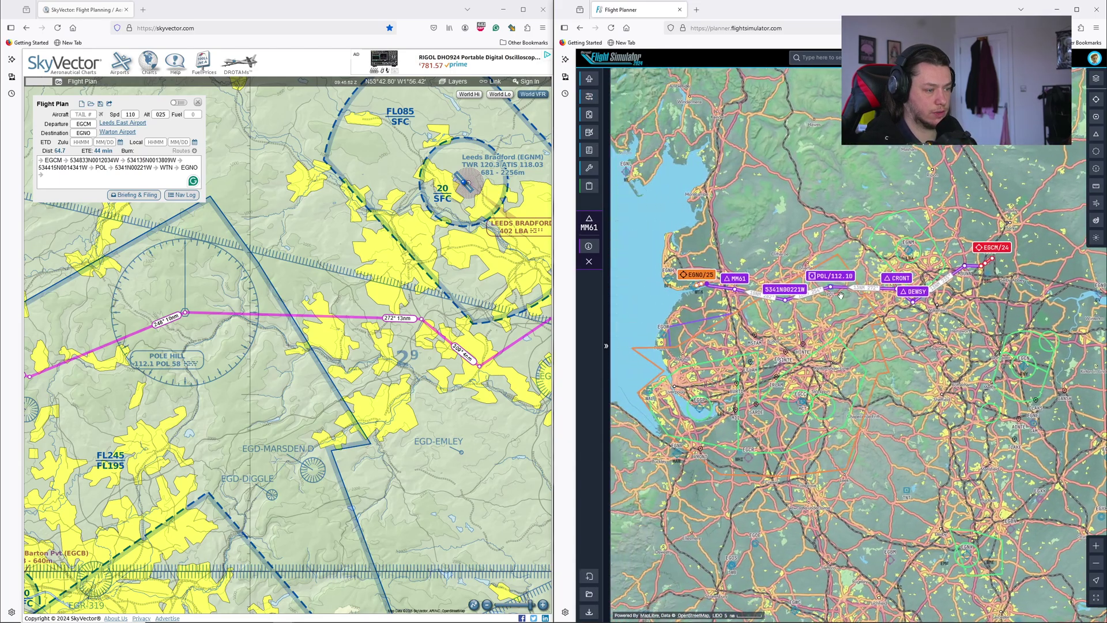
scroll(840, 295, "up", 3)
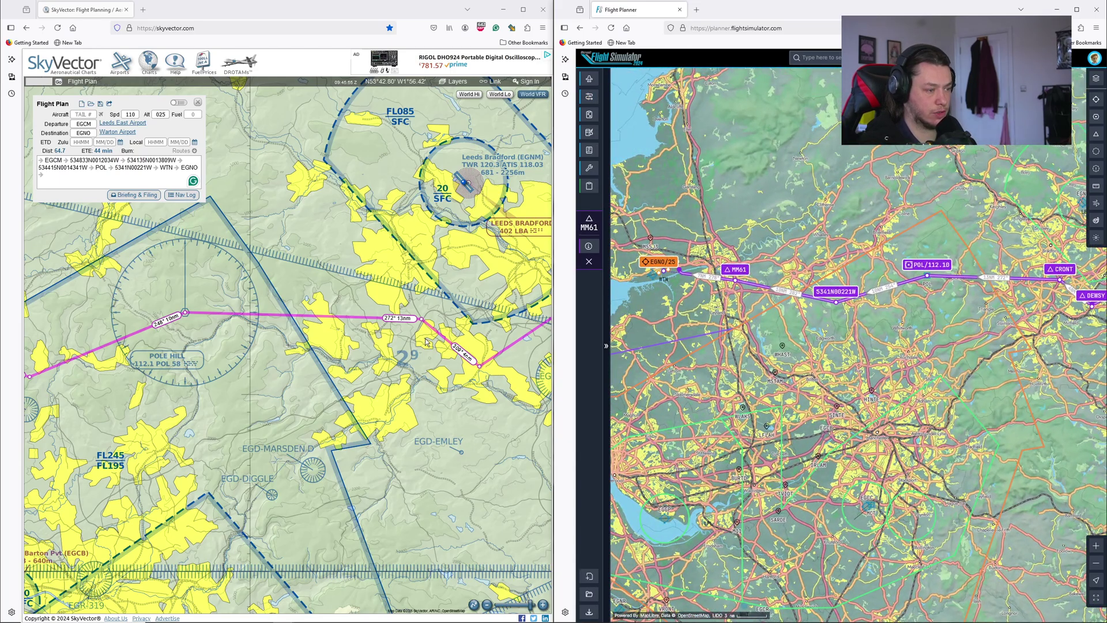
Insert a GPS waypoint at 534441N0023901W between 5341N00221W and WTN in SkyVector to reproduce the MM61 turn.
left_click_drag(288, 352, 433, 351)
left_click_drag(185, 375, 341, 367)
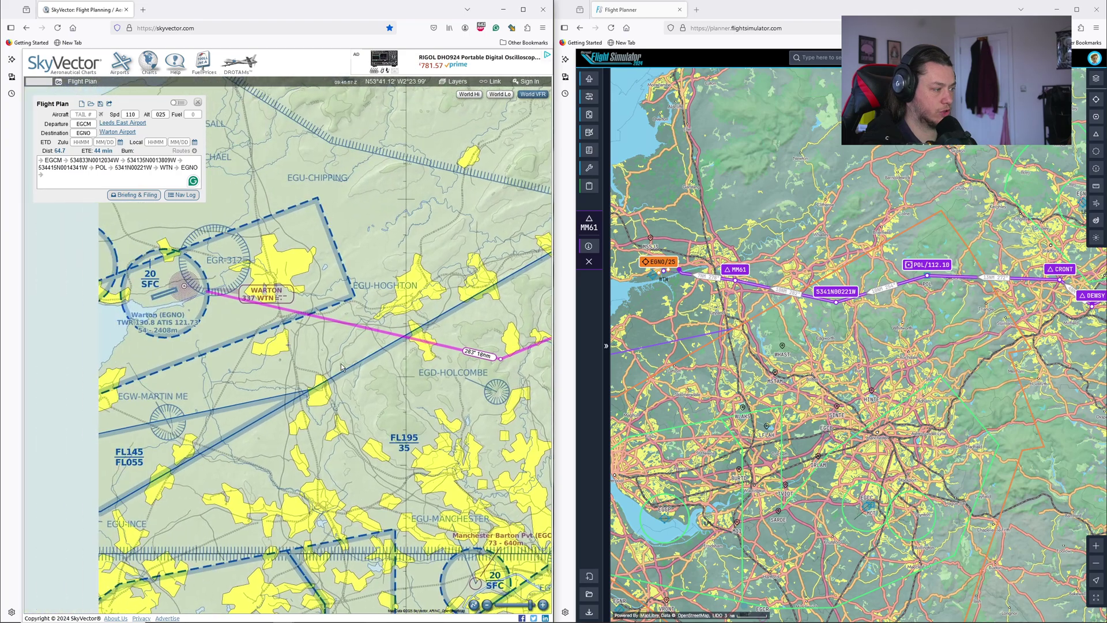
scroll(300, 335, "up", 1)
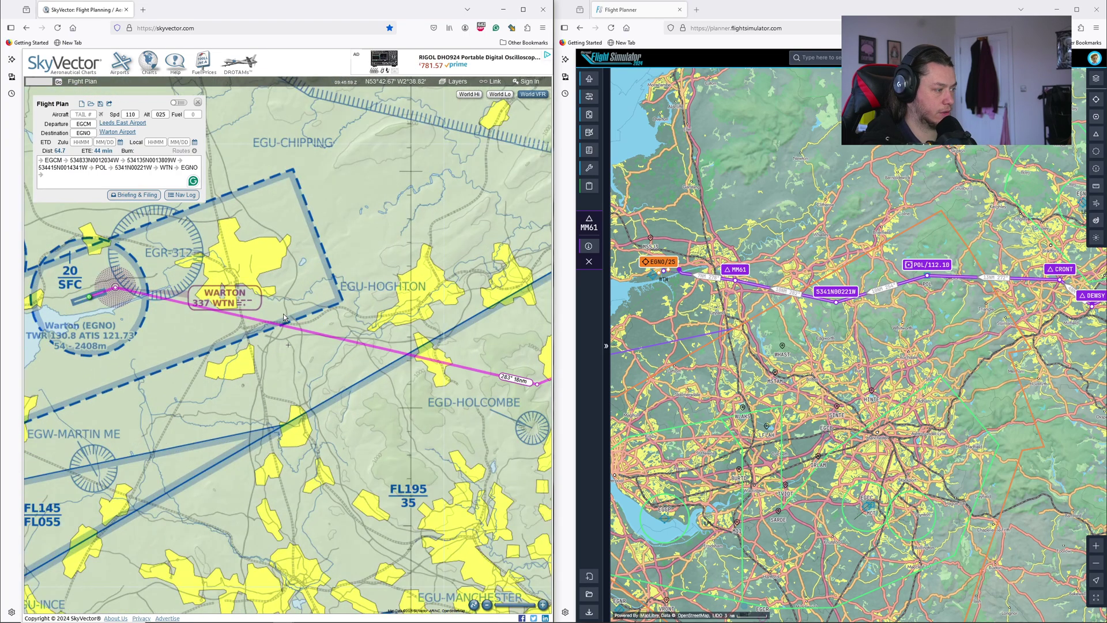
scroll(282, 321, "up", 1)
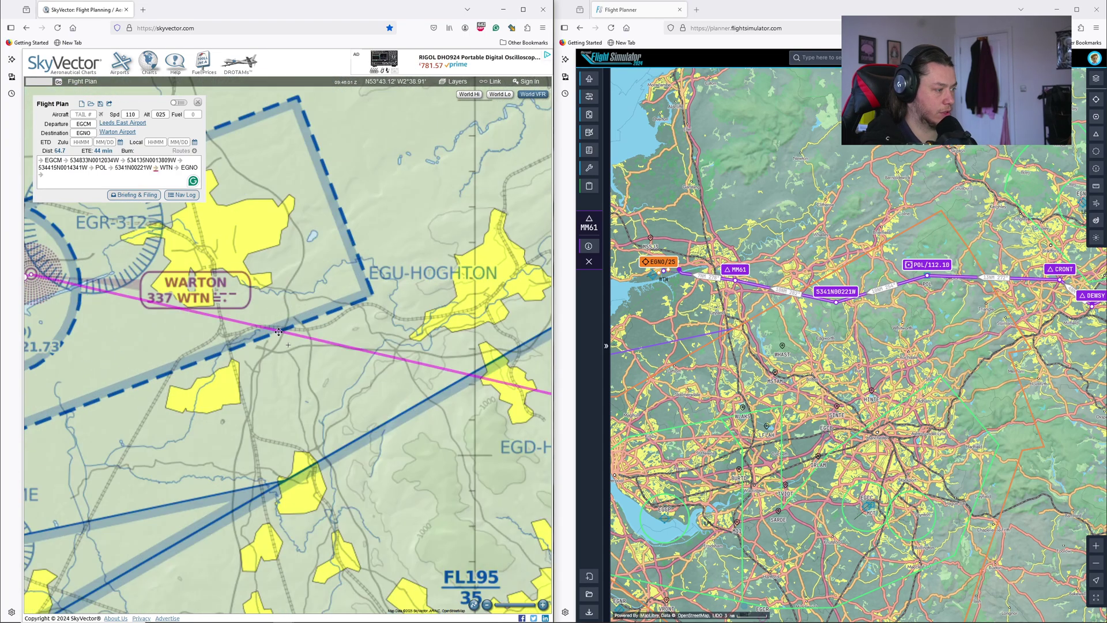
left_click_drag(279, 332, 286, 290)
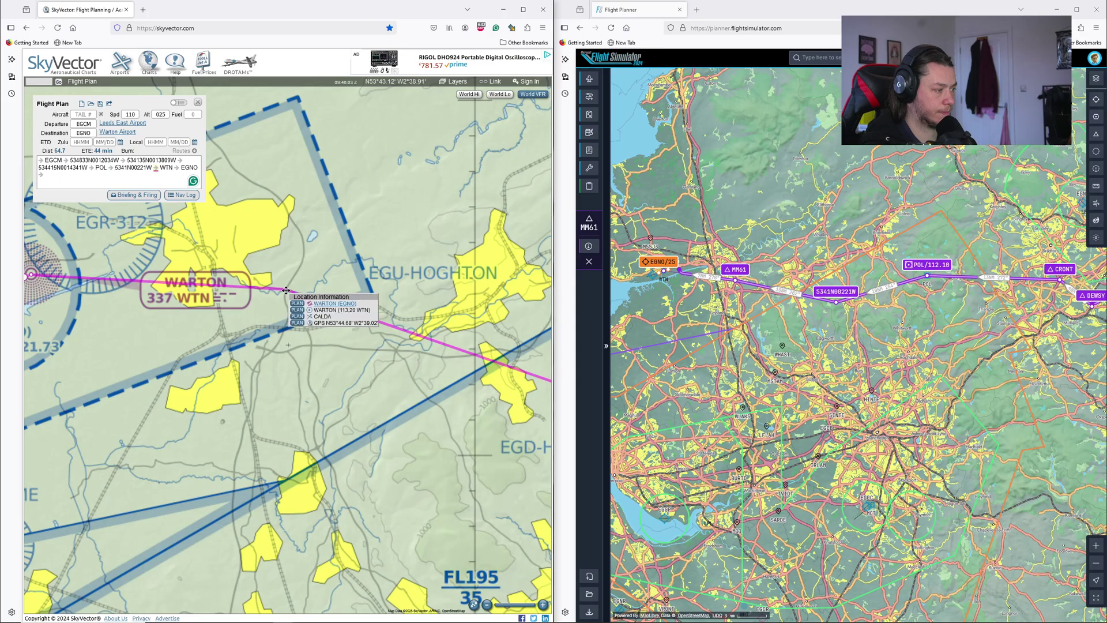
left_click(298, 324)
Check the complete SkyVector track from EGCM to EGNO, maximise its window, and open the route's nav log.
scroll(294, 346, "down", 2)
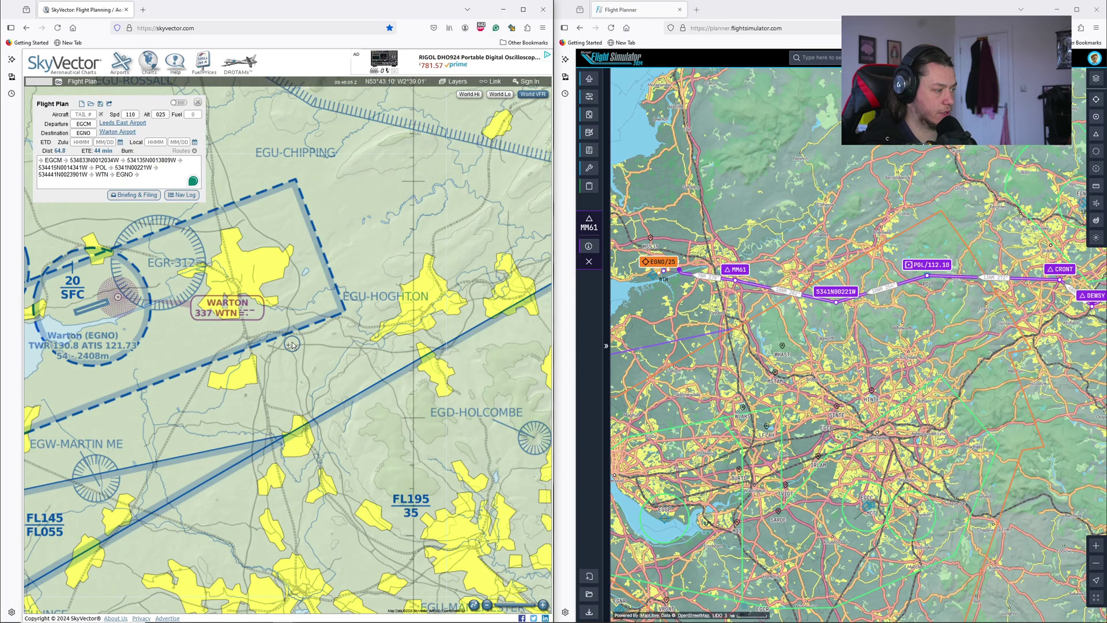
scroll(300, 355, "down", 3)
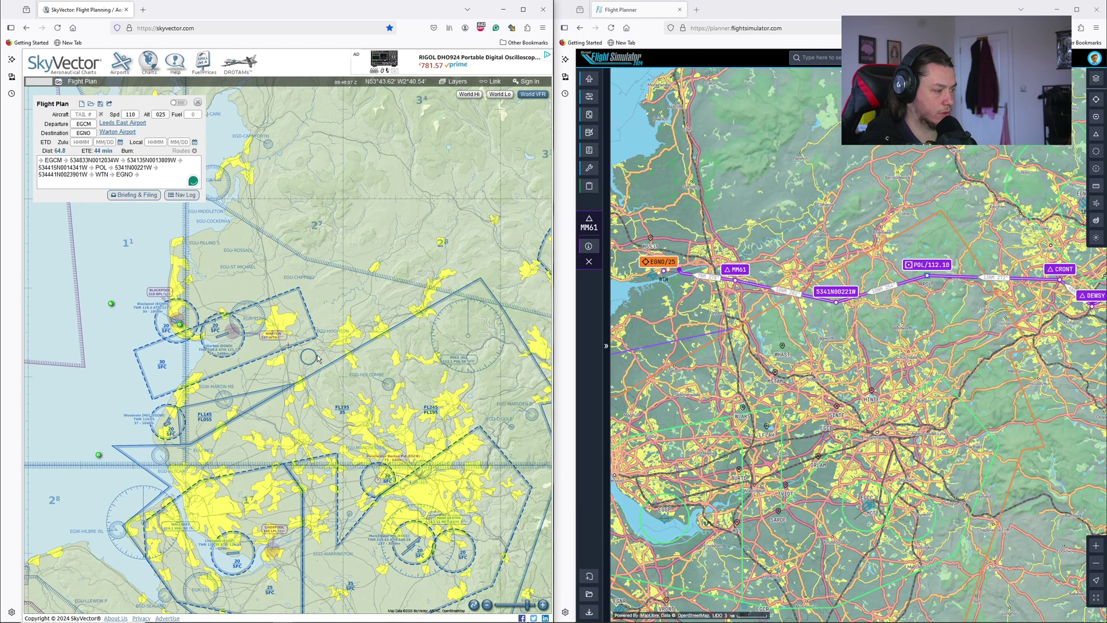
scroll(369, 397, "down", 1)
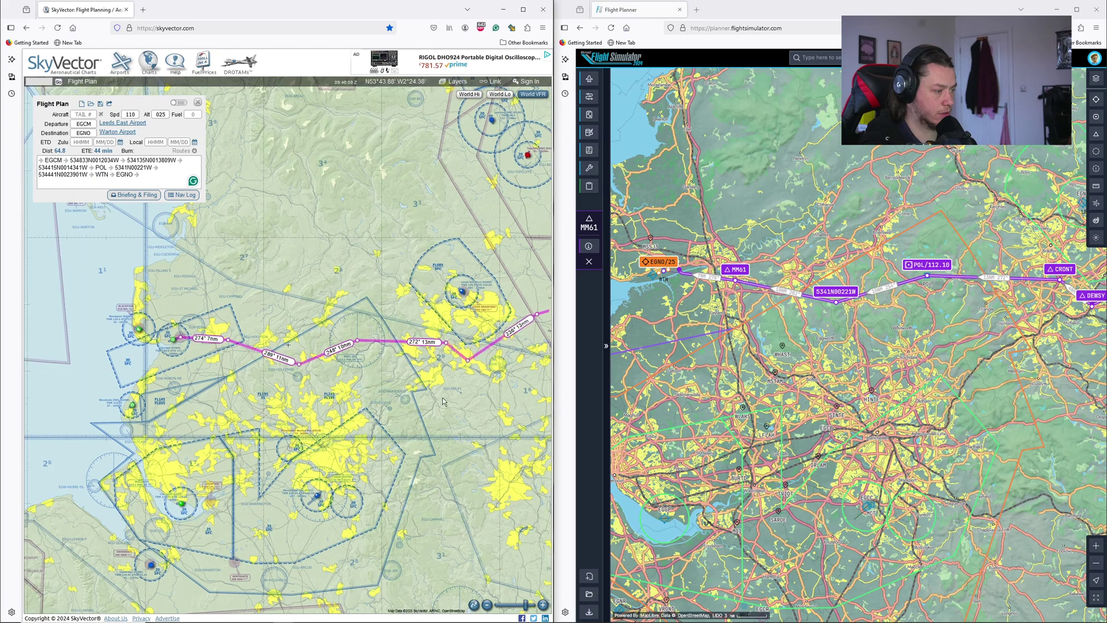
left_click_drag(439, 358, 381, 356)
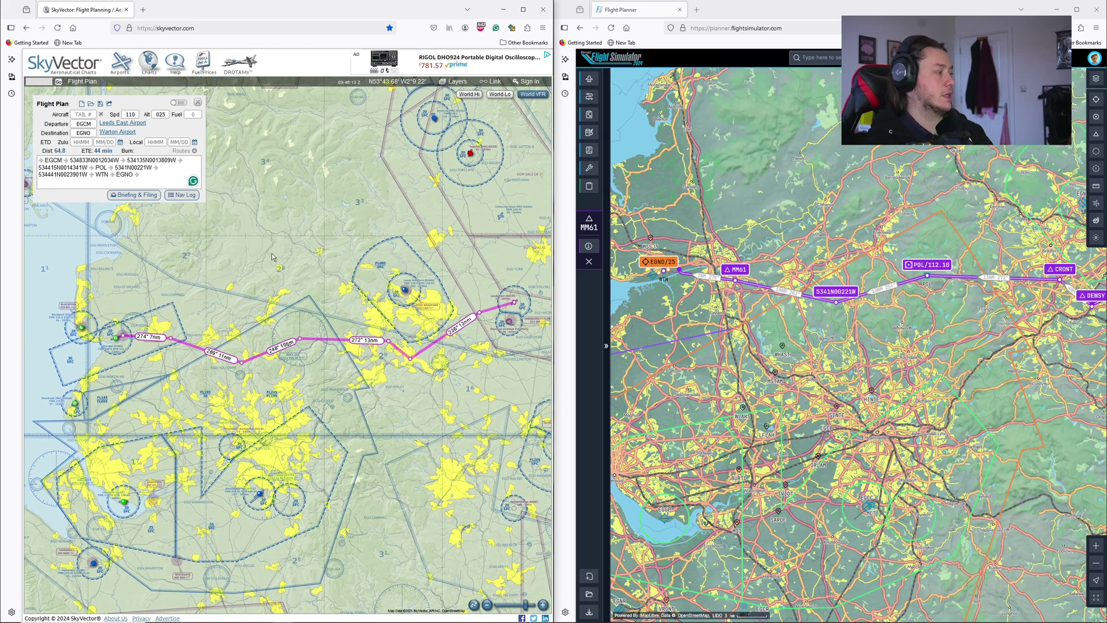
left_click_drag(398, 8, 588, 3)
left_click(184, 212)
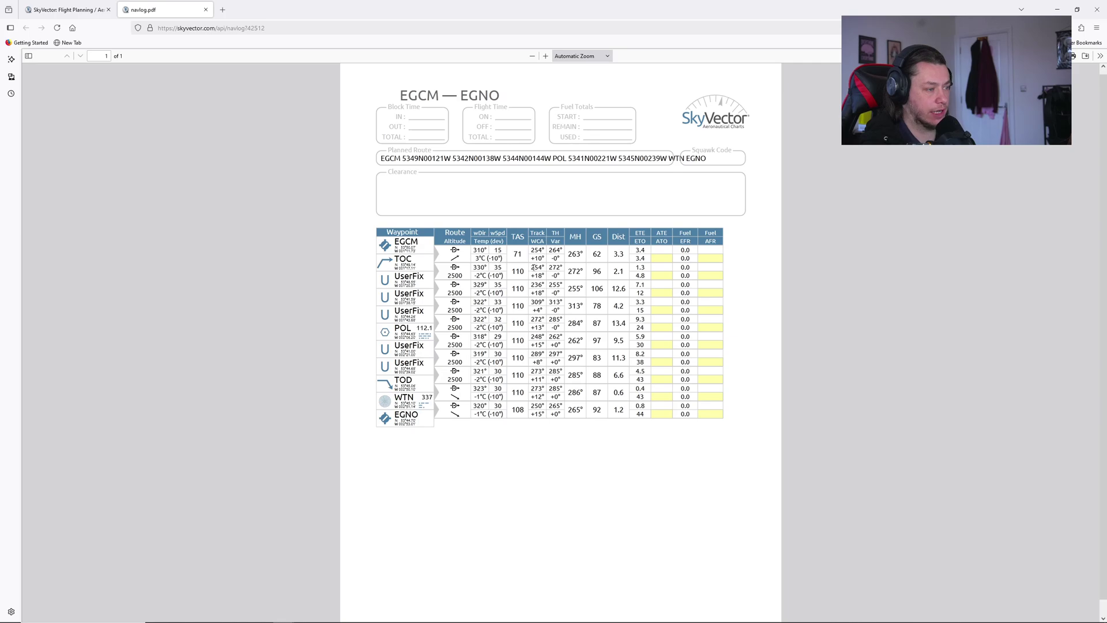
Compare the nav log's headings, distances and times with the Flight Planner's MJUNN, DEWSY and CRONT legs.
key("ctrl+a")
left_click(584, 272)
key("alt+Tab")
left_click_drag(794, 333, 761, 332)
scroll(891, 266, "up", 3)
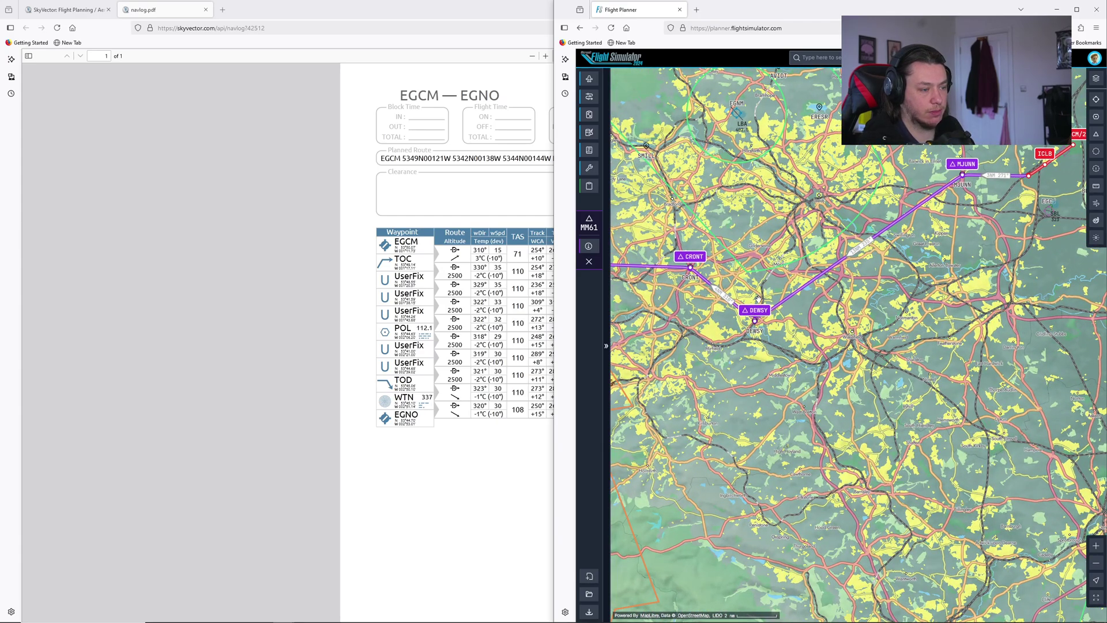
left_click(544, 253)
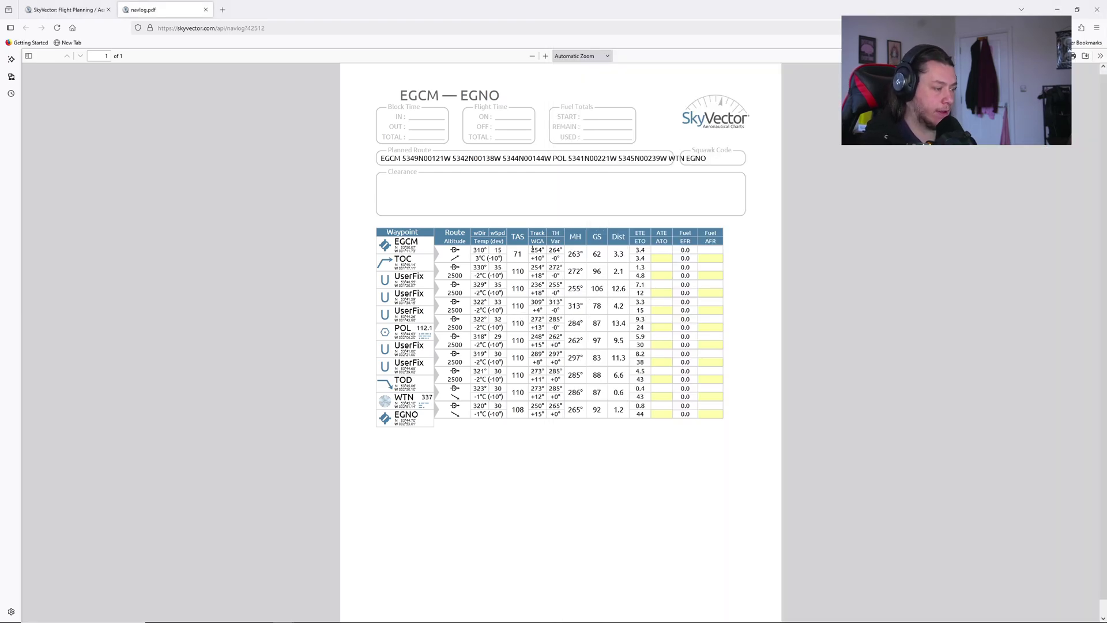
Switch to the Flight Planner, maximise it, and examine the map overlay options for navaids, waypoints, airspaces and weather.
key("alt+Tab")
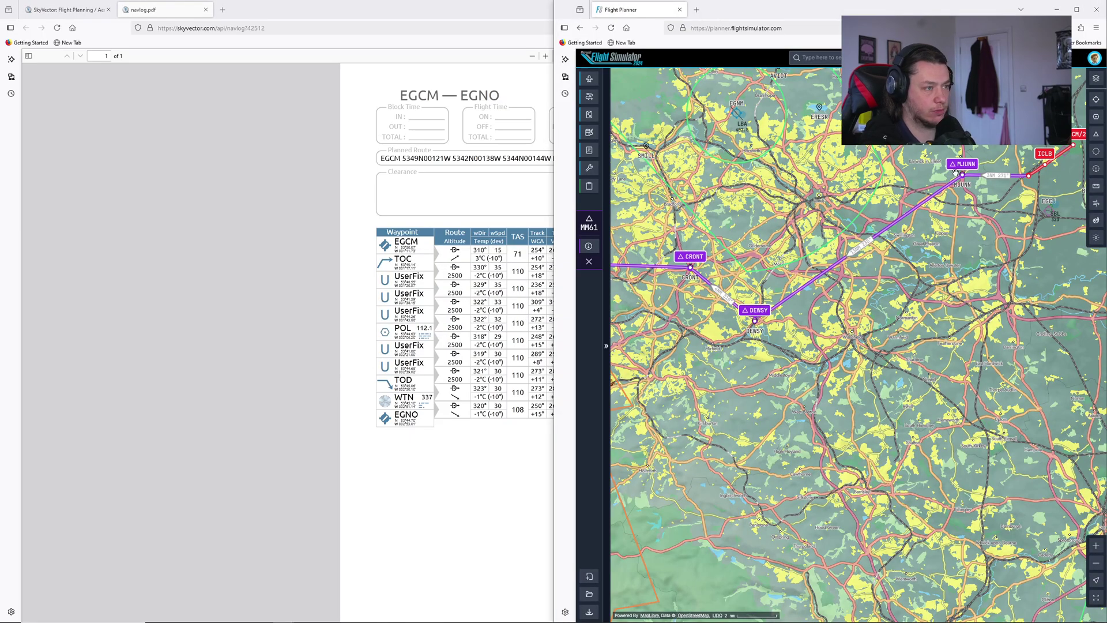
left_click_drag(791, 13, 518, 4)
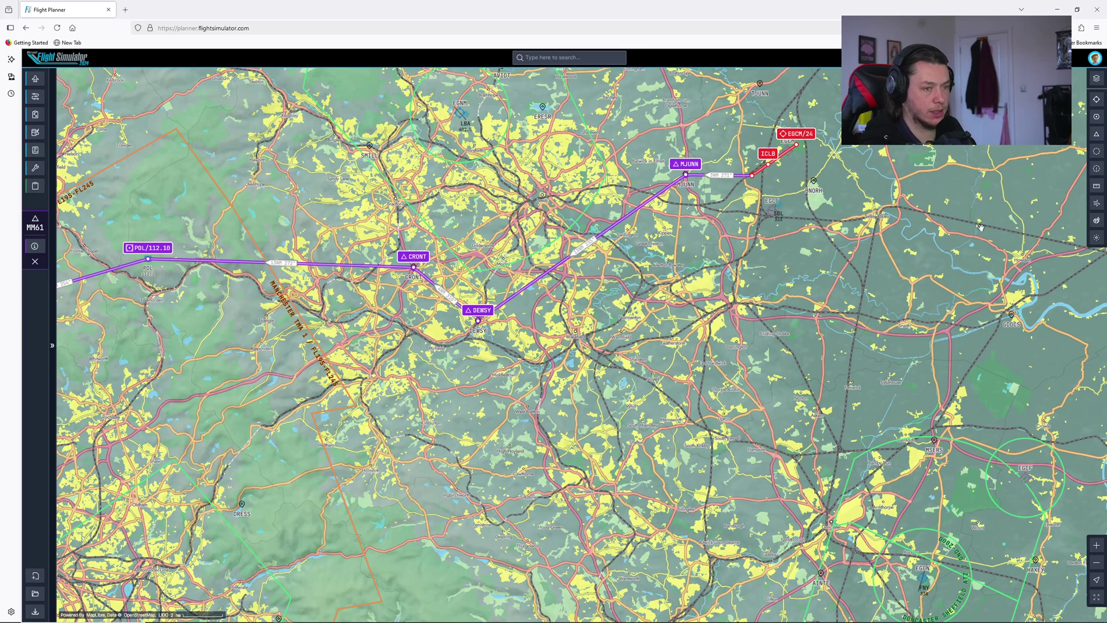
left_click(1097, 117)
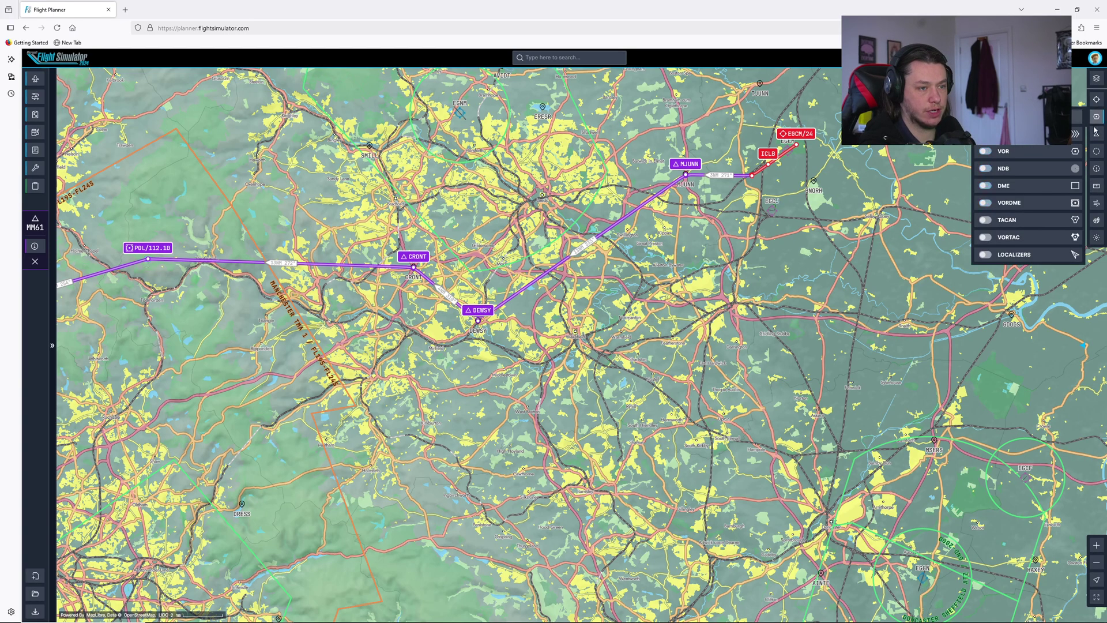
left_click(1097, 134)
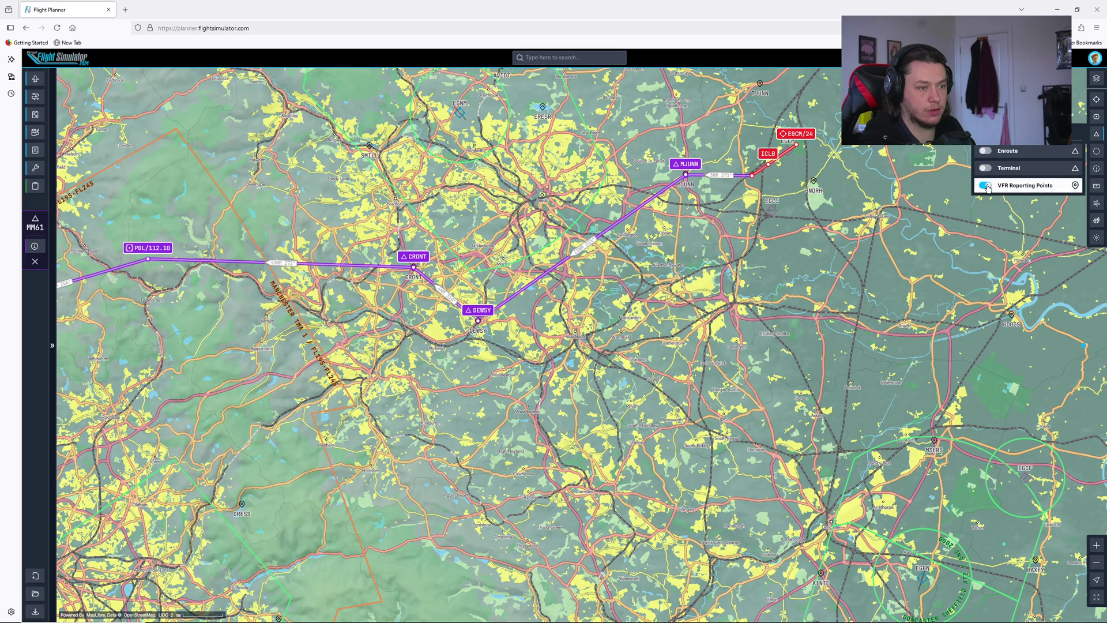
left_click(1098, 152)
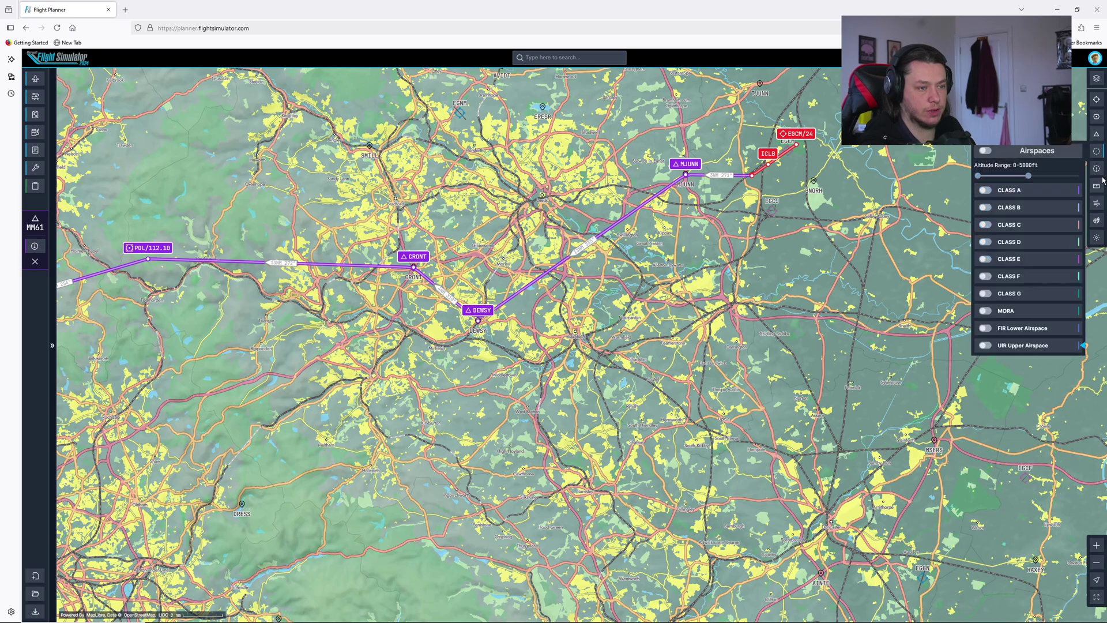
left_click(1097, 168)
left_click(1097, 186)
left_click(1097, 203)
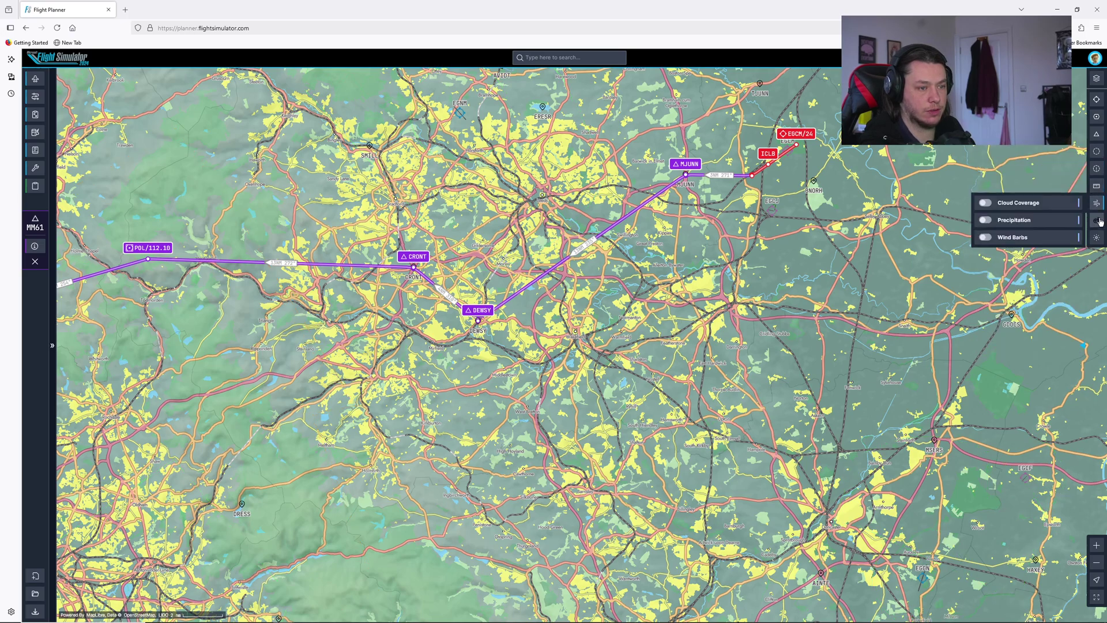
left_click(1097, 220)
Show the cloud coverage overlay on the Flight Planner map and hide it again.
left_click(1098, 203)
left_click(985, 202)
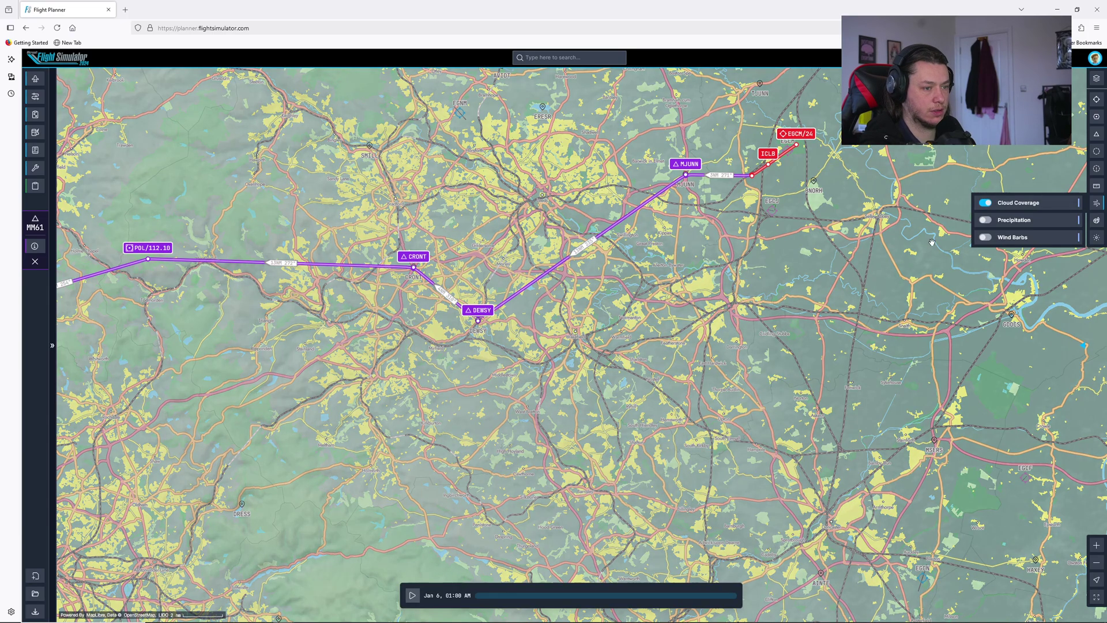
left_click(986, 206)
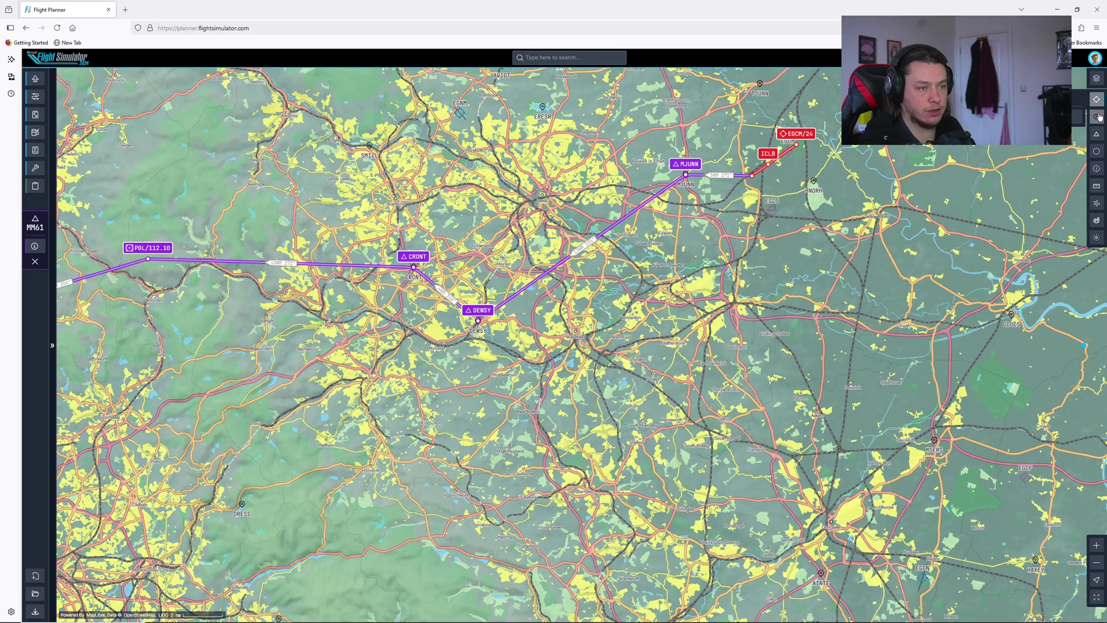
Hide the Cities, Build Up Areas, Highways, Roads and Railways layers on the Flight Planner map, keeping Green Areas and Topography.
mouse_move(1097, 140)
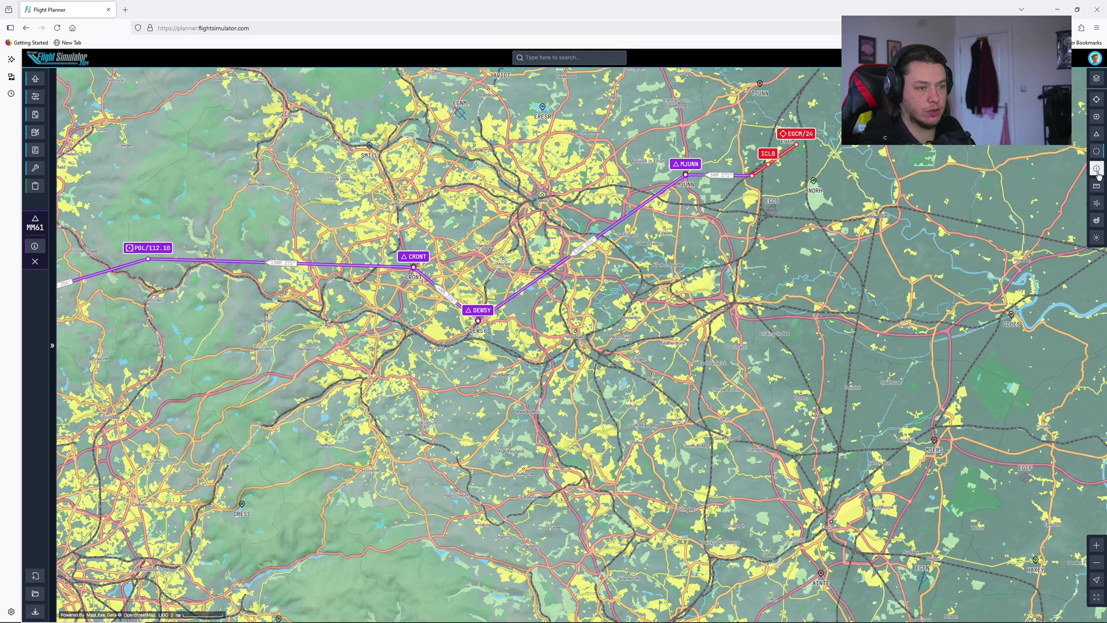
mouse_move(1099, 192)
mouse_move(1097, 220)
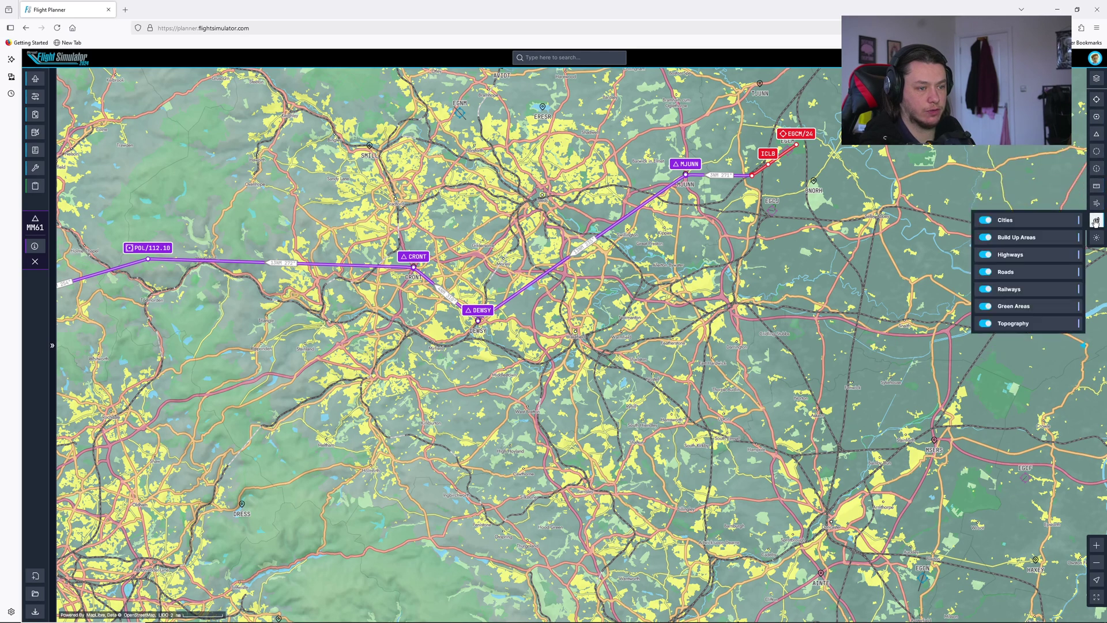
left_click(985, 222)
left_click(986, 238)
left_click(986, 255)
left_click(986, 273)
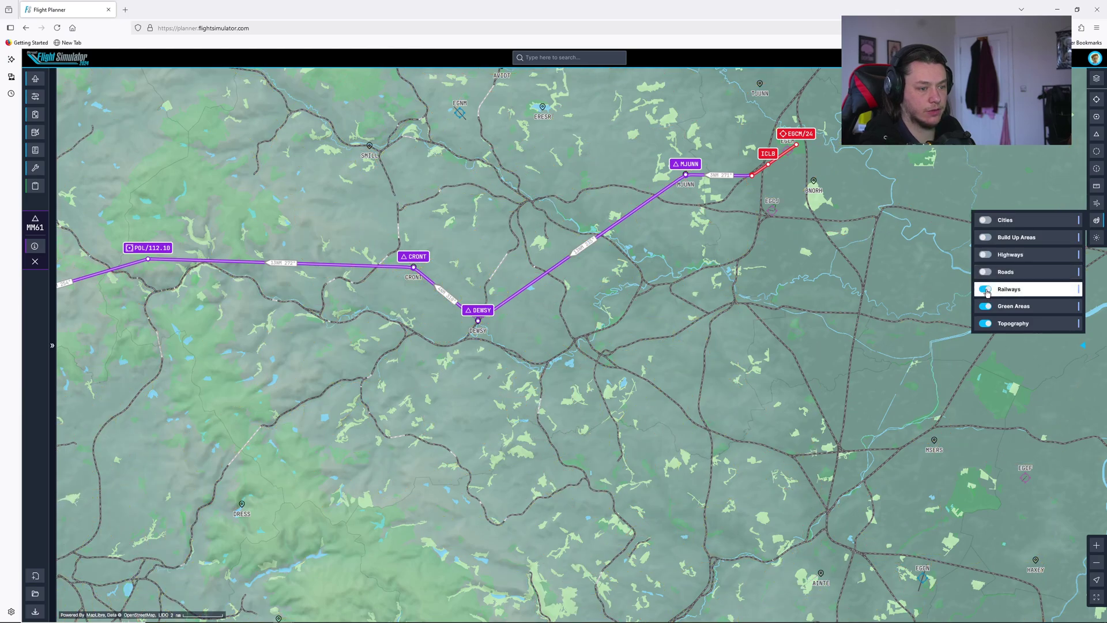
left_click(986, 290)
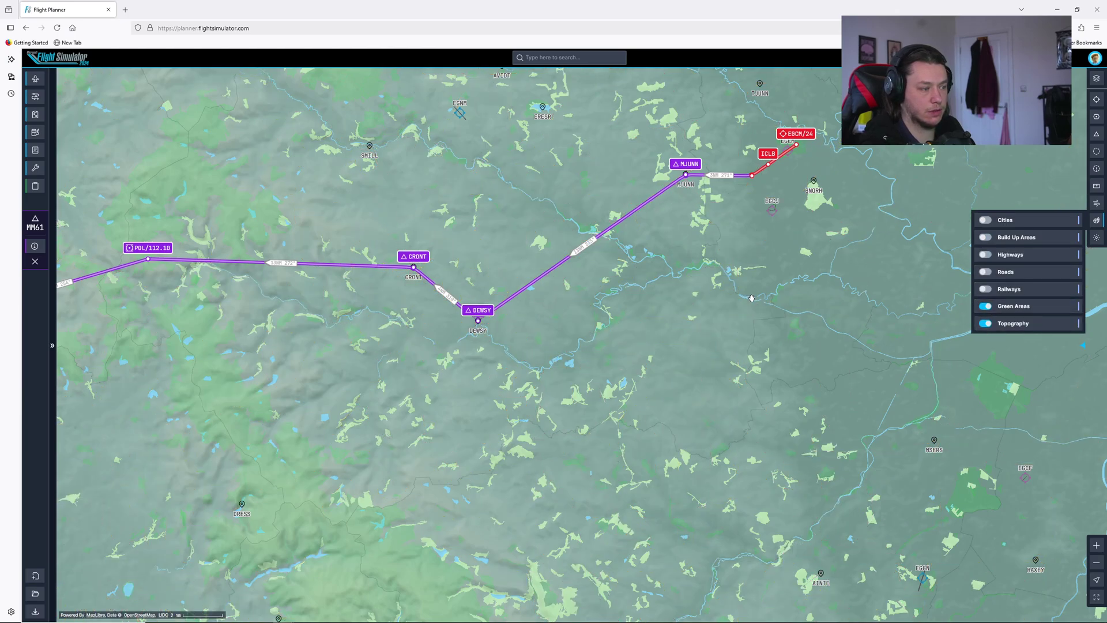
Examine the rivers, green areas and terrain along the route between EGCM and EGNO on the simplified map.
scroll(589, 296, "up", 5)
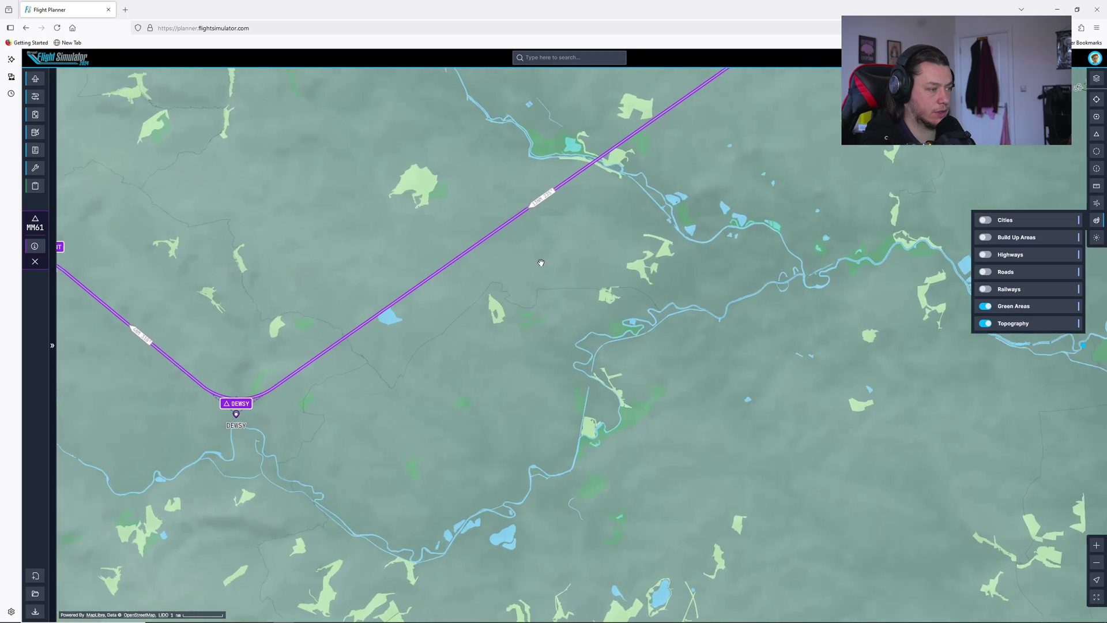
scroll(518, 288, "down", 5)
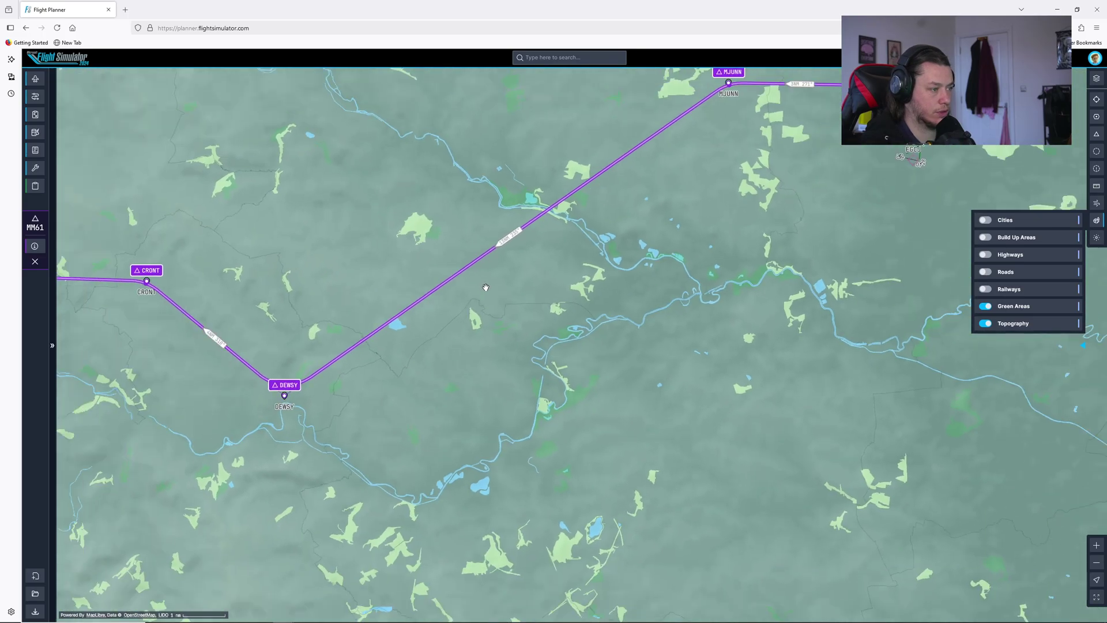
scroll(487, 286, "down", 2)
scroll(482, 295, "down", 4)
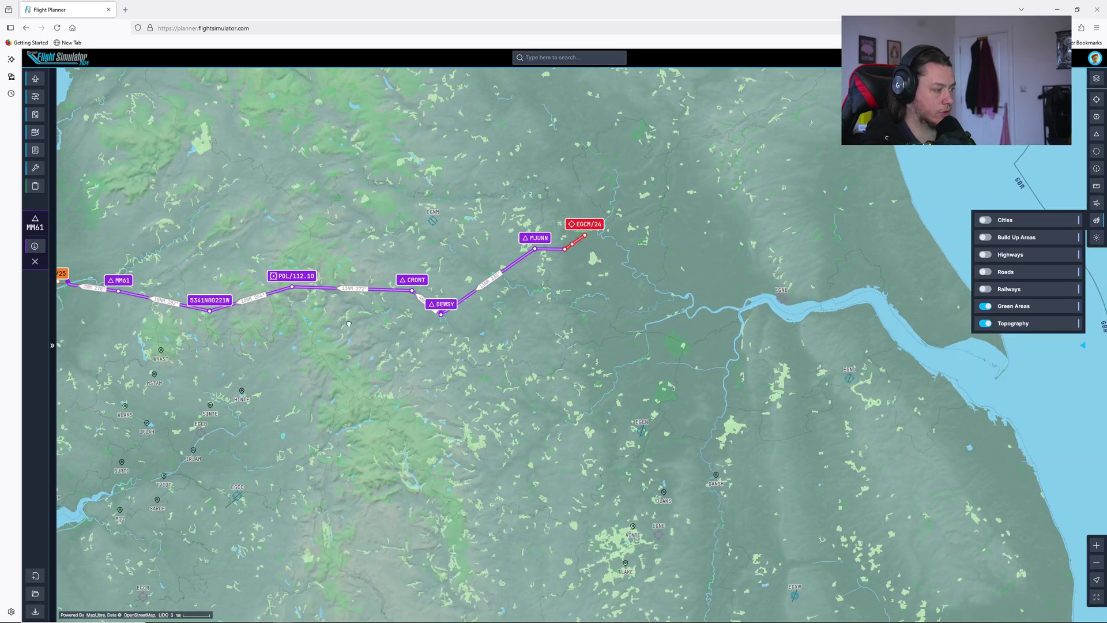
left_click_drag(349, 324, 470, 319)
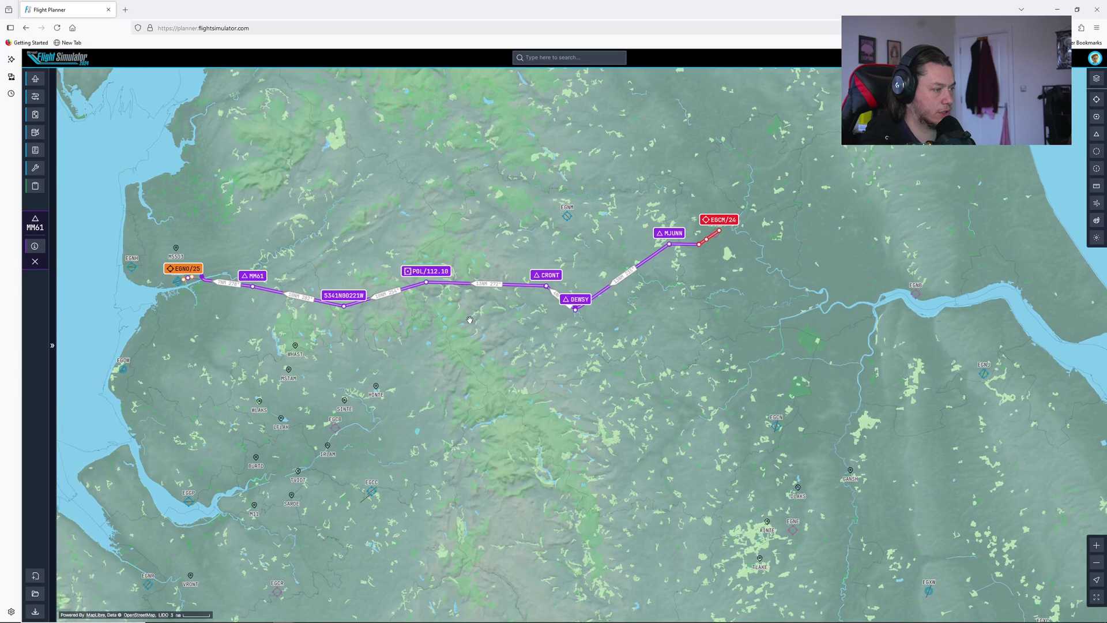
scroll(473, 320, "up", 3)
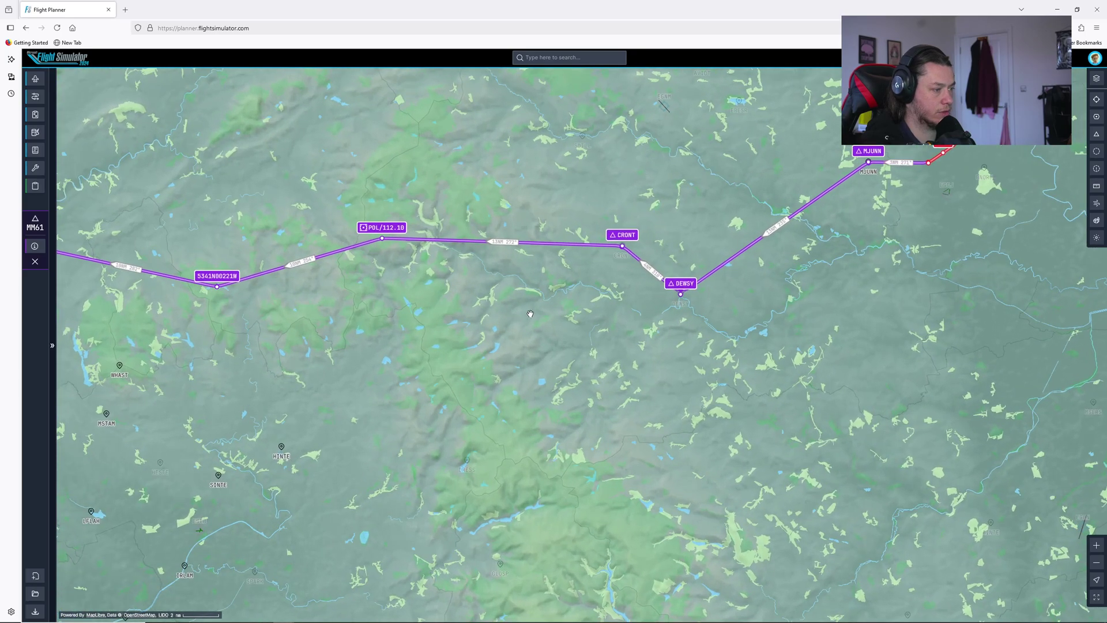
Switch to the SkyVector chart and inspect the route's legs around Pole Hill and the turning point near Holcombe.
key("alt+Tab")
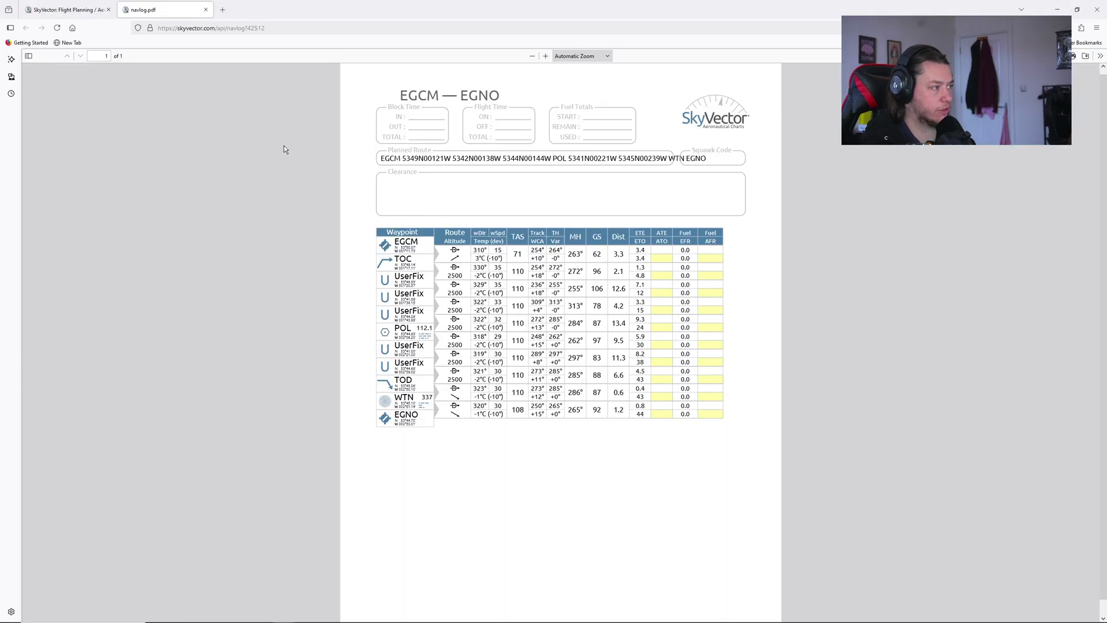
key("ctrl+Tab")
scroll(534, 380, "up", 1)
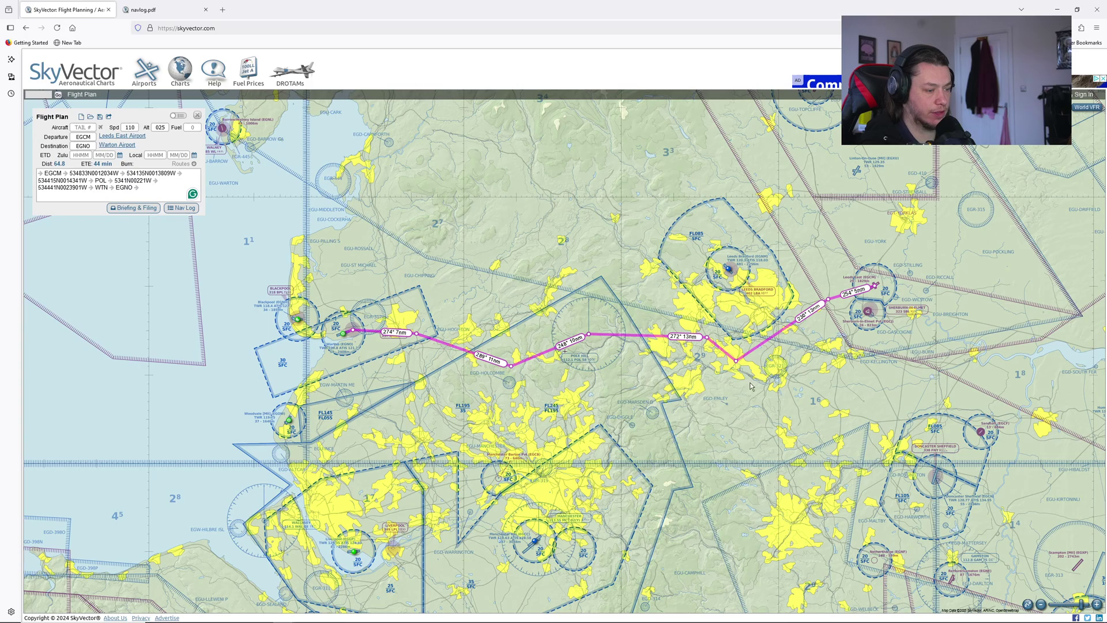
scroll(697, 346, "up", 1)
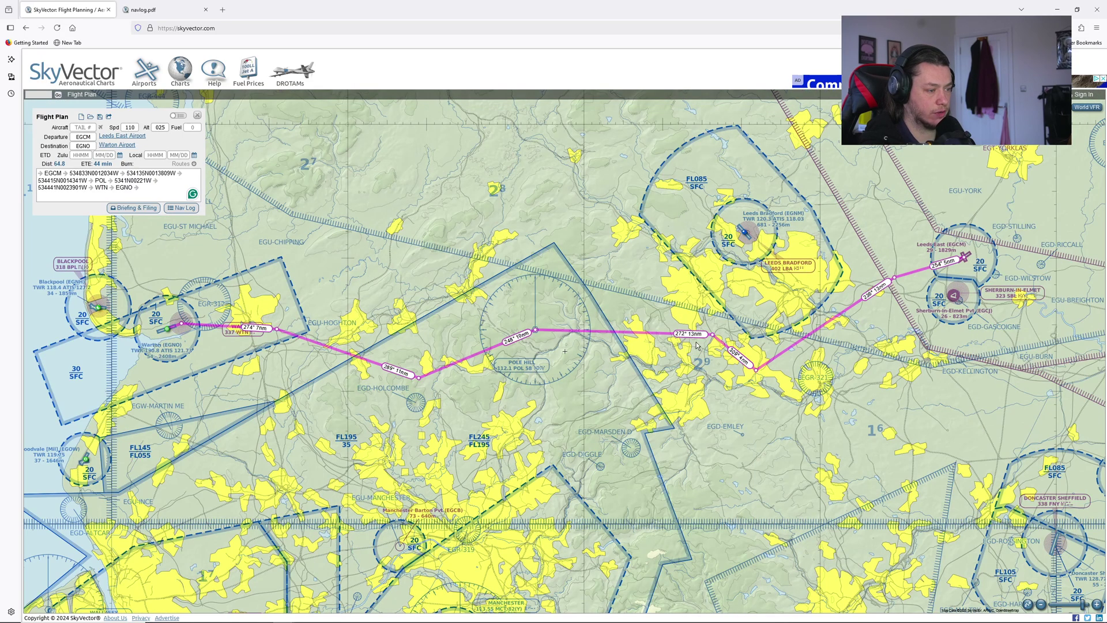
scroll(689, 349, "up", 1)
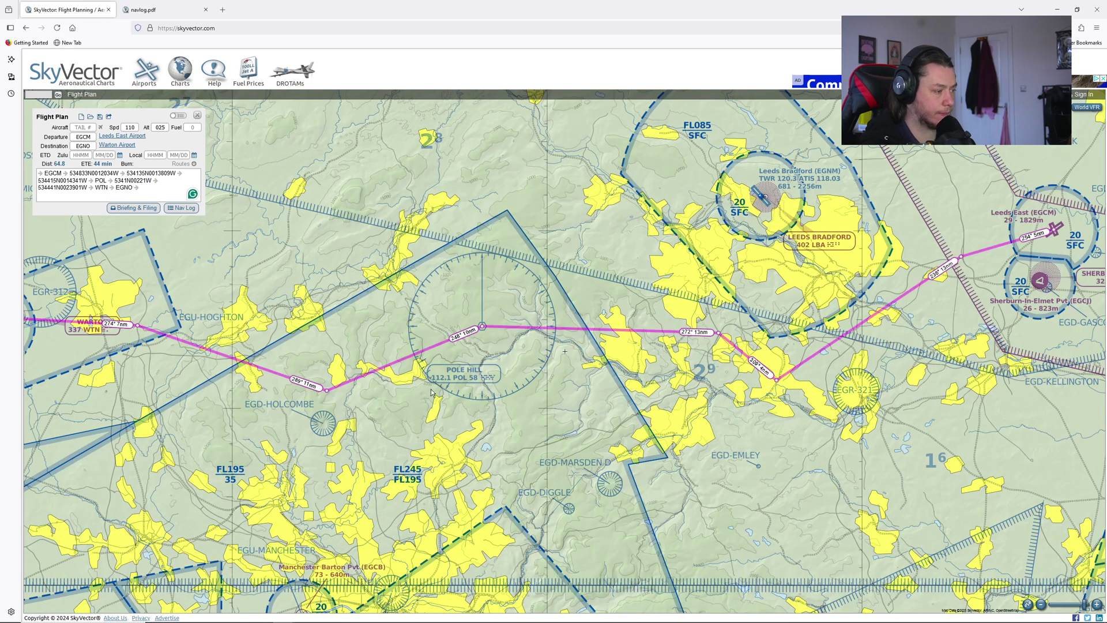
left_click_drag(378, 418, 516, 362)
scroll(479, 351, "up", 1)
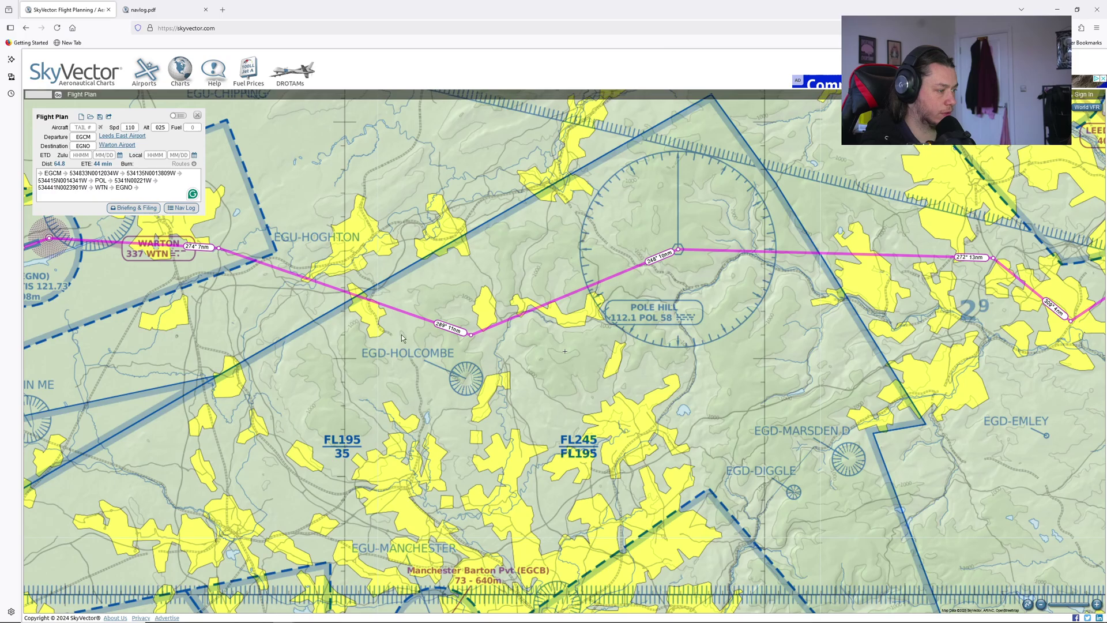
scroll(401, 335, "up", 1)
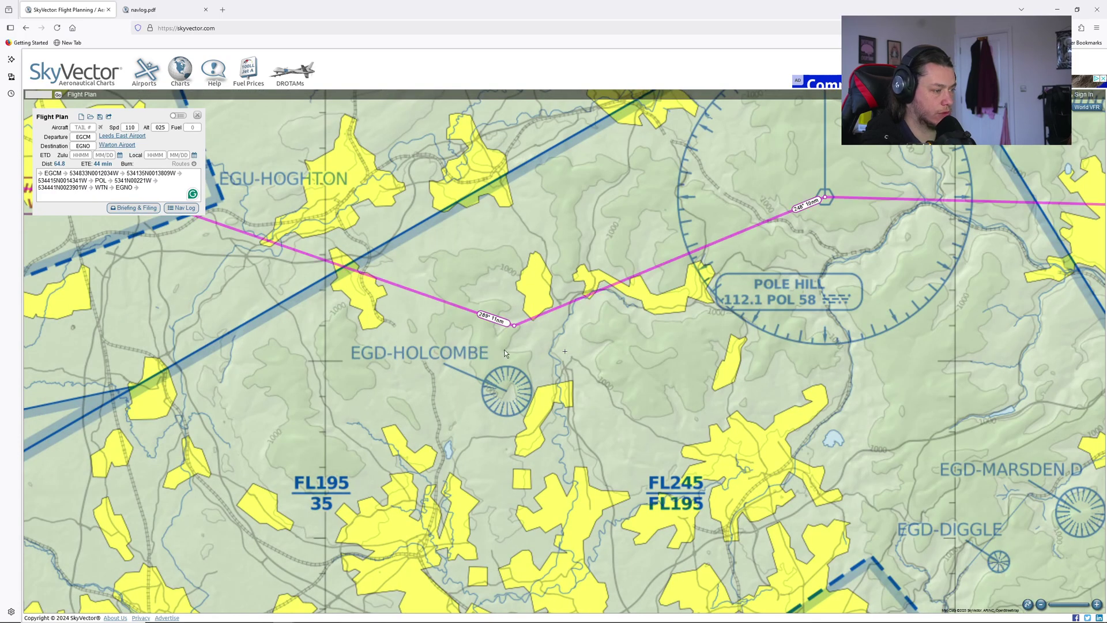
Review the whole EGCM to EGNO track against the surrounding towns, terrain and airspace on the SkyVector chart.
scroll(505, 353, "down", 3)
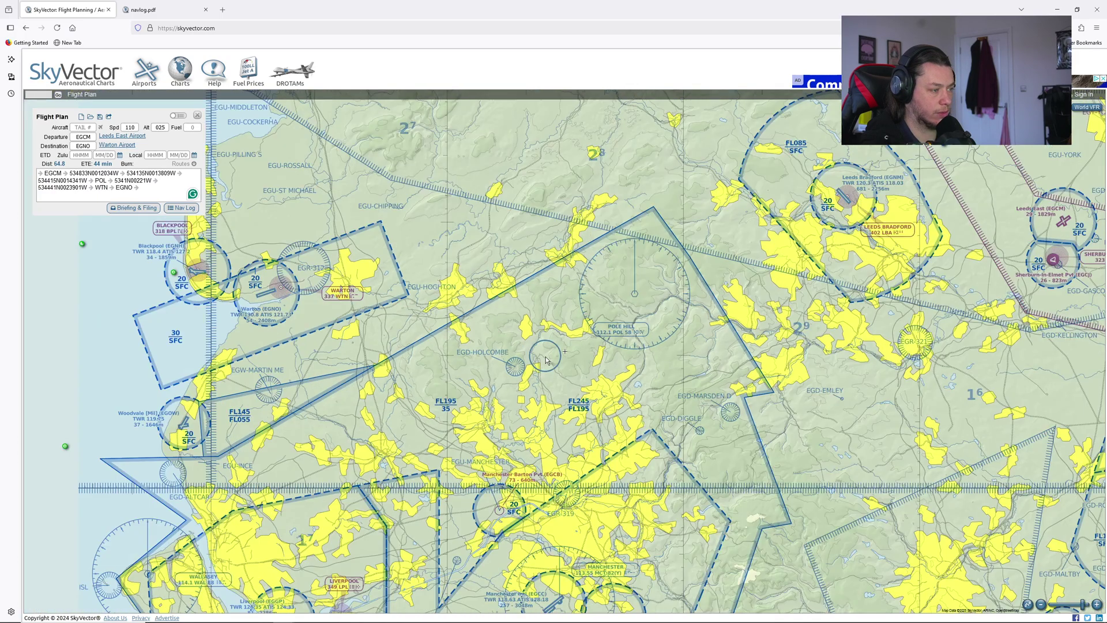
scroll(597, 362, "down", 1)
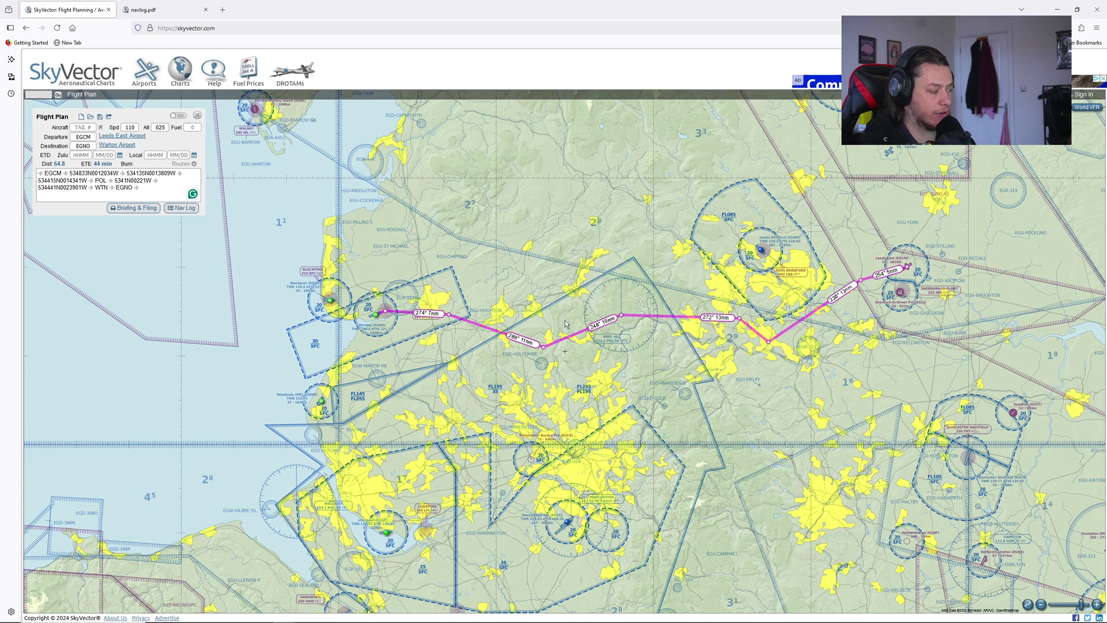
scroll(586, 352, "up", 1)
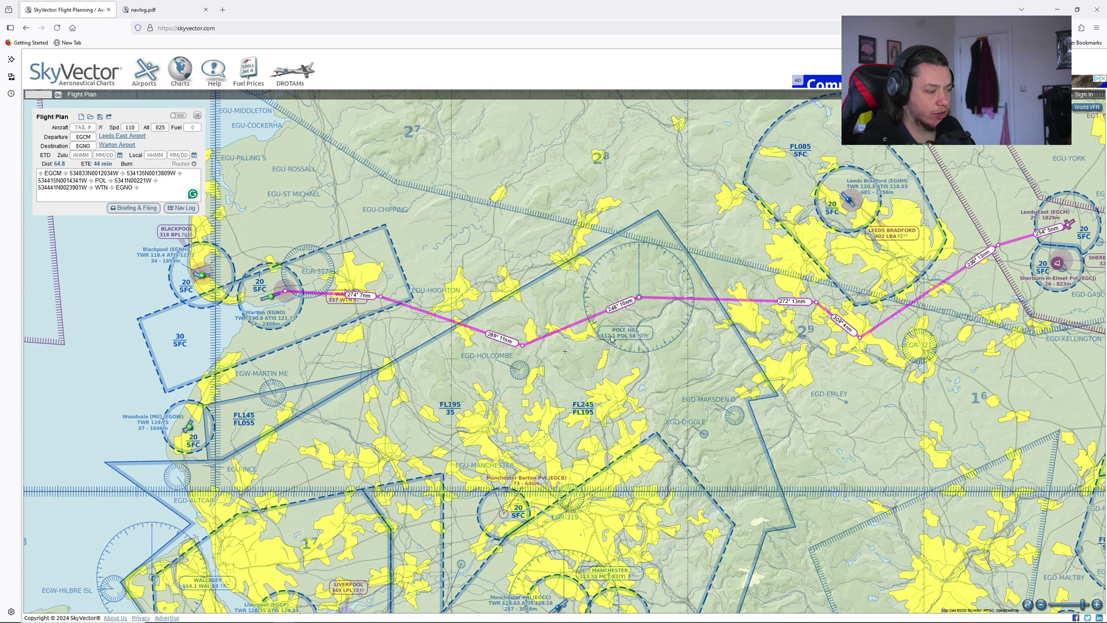
scroll(612, 339, "up", 1)
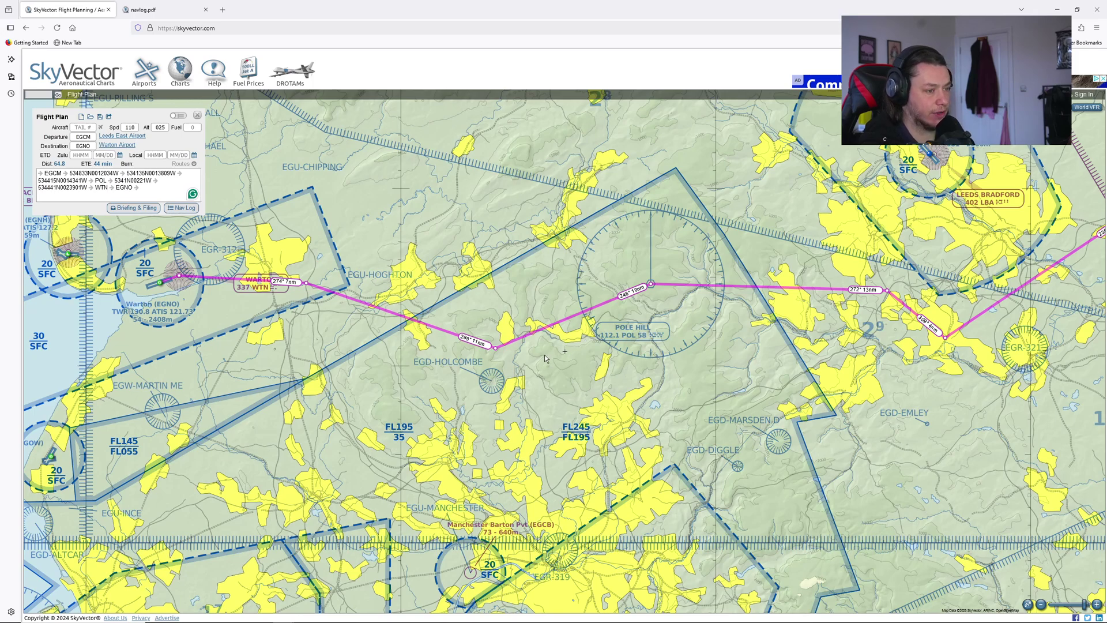
scroll(542, 358, "down", 2)
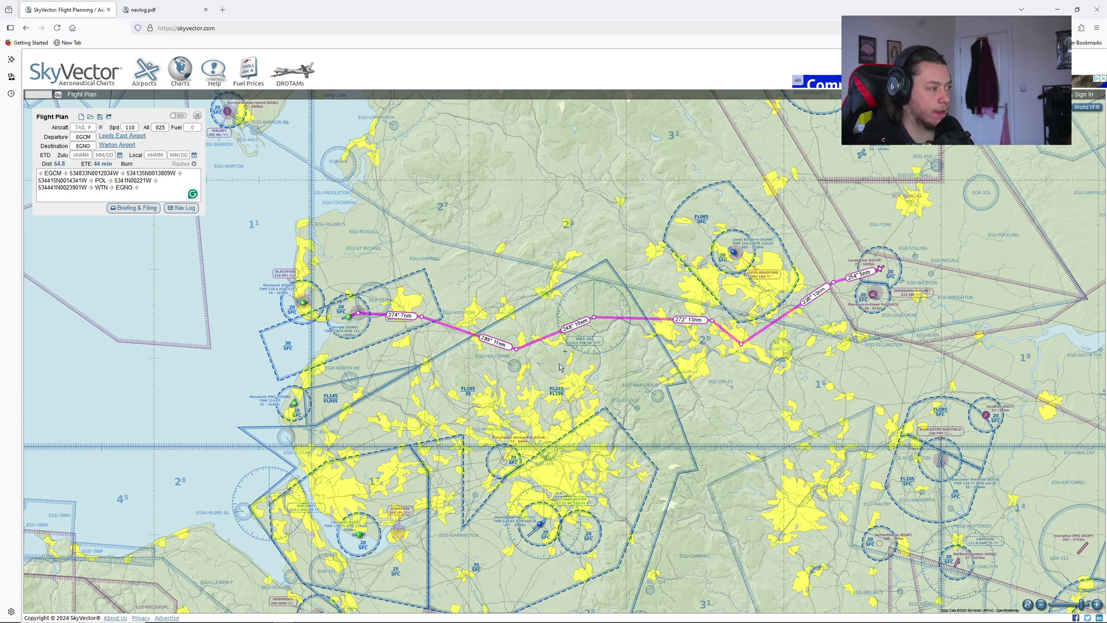
scroll(560, 366, "down", 1)
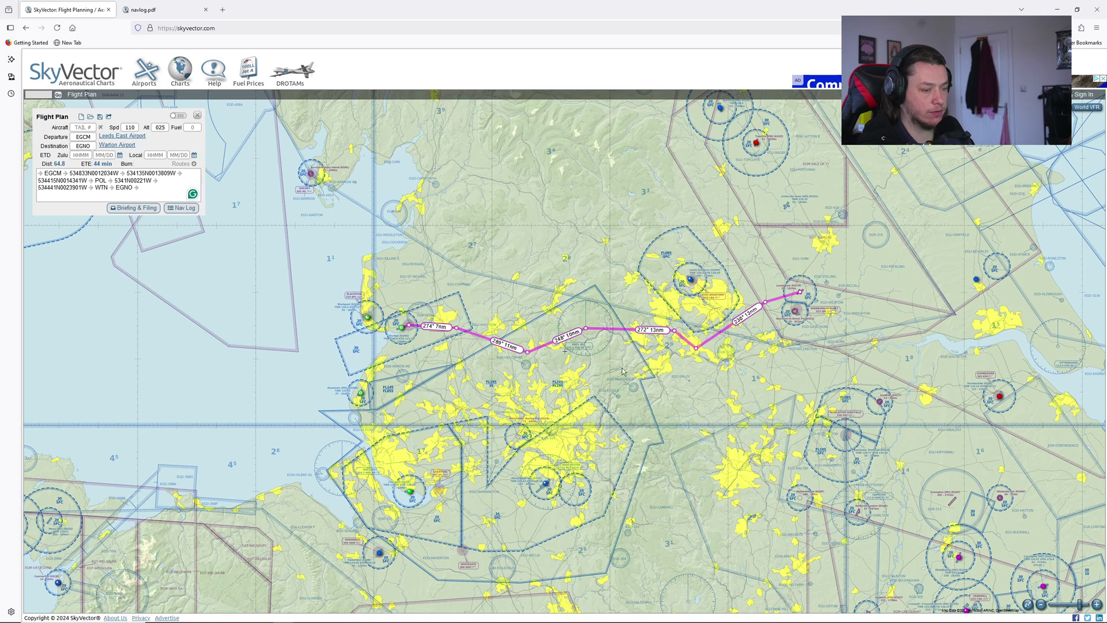
scroll(680, 350, "up", 1)
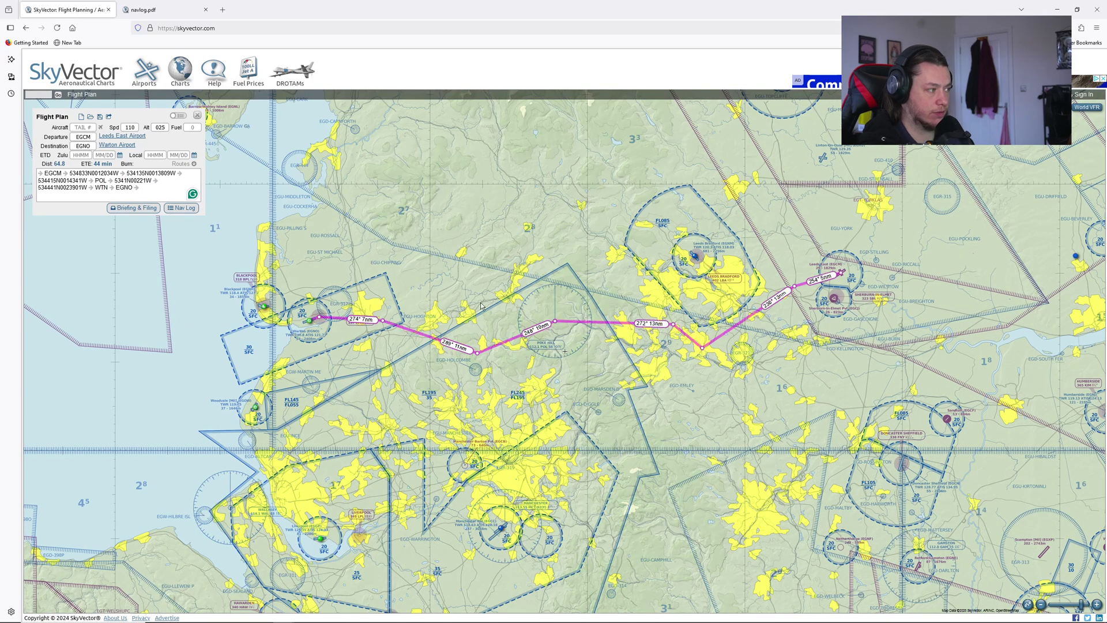
Consult the EGCM to EGNO nav log again and return to the chart to view the legs either side of POL.
left_click(156, 9)
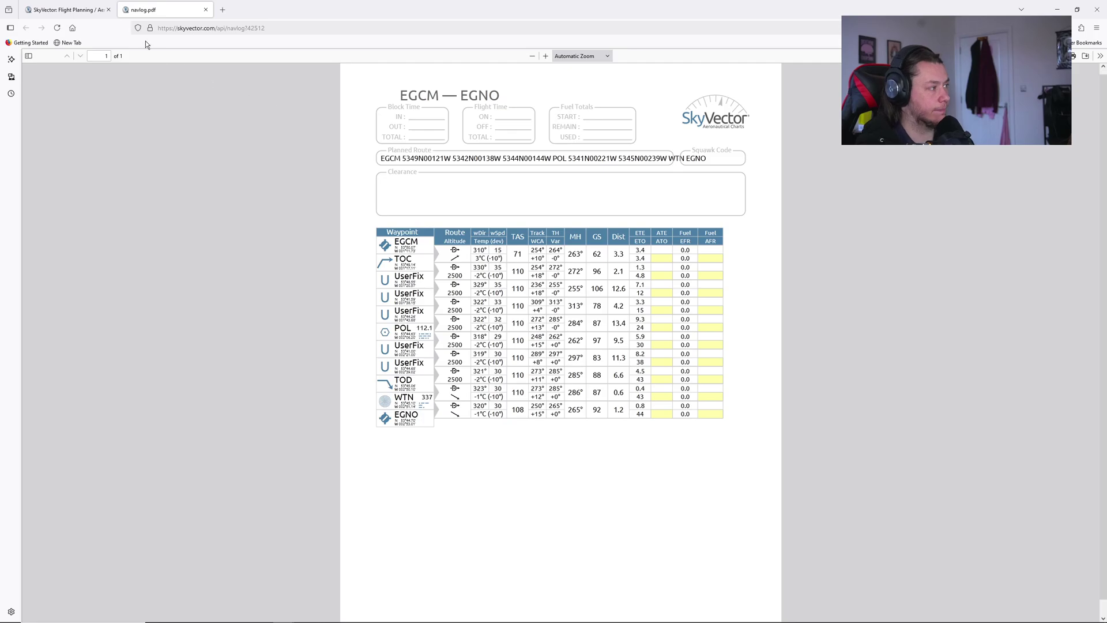
left_click(83, 10)
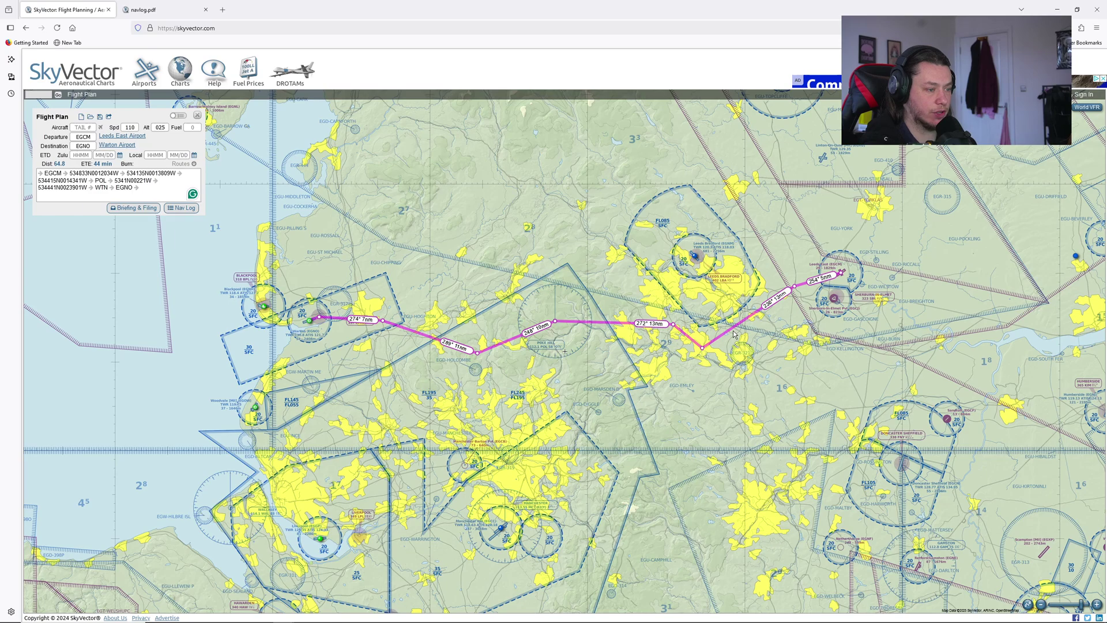
scroll(535, 332, "up", 1)
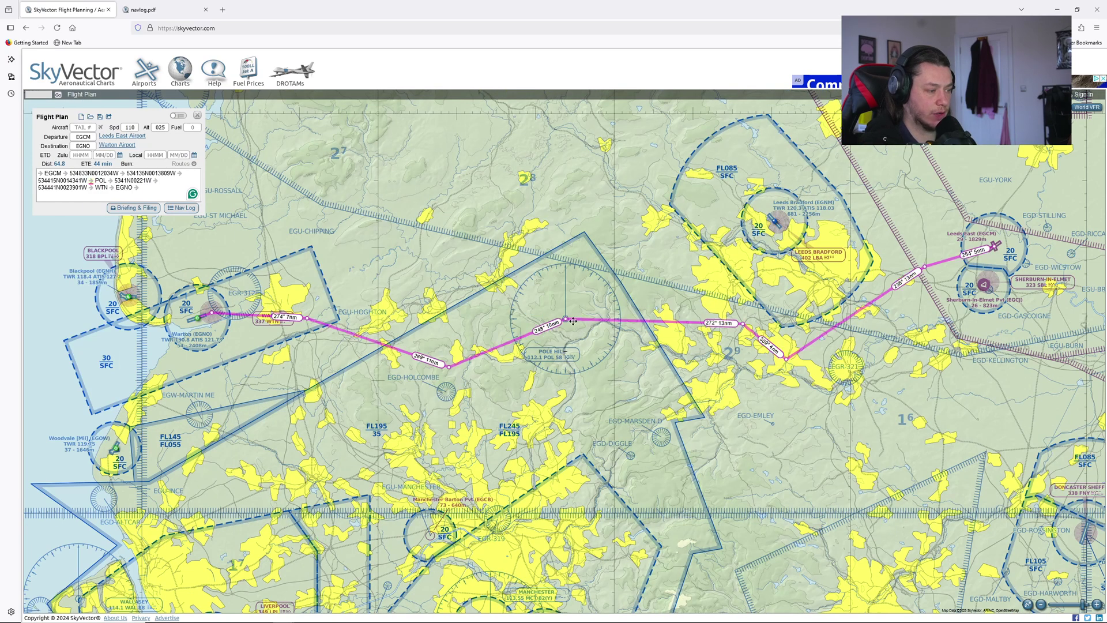